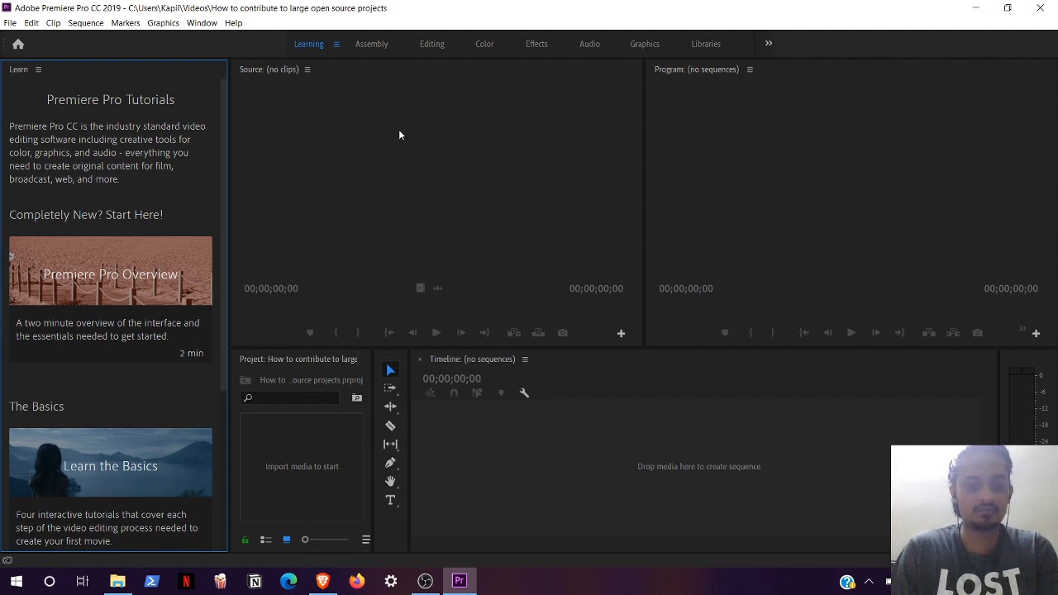
Step: In File Explorer, browse to Coderplex Foundation's Session Recordings folder and preview "How to build your tech career by contributing to open source projects"
left_click(125, 581)
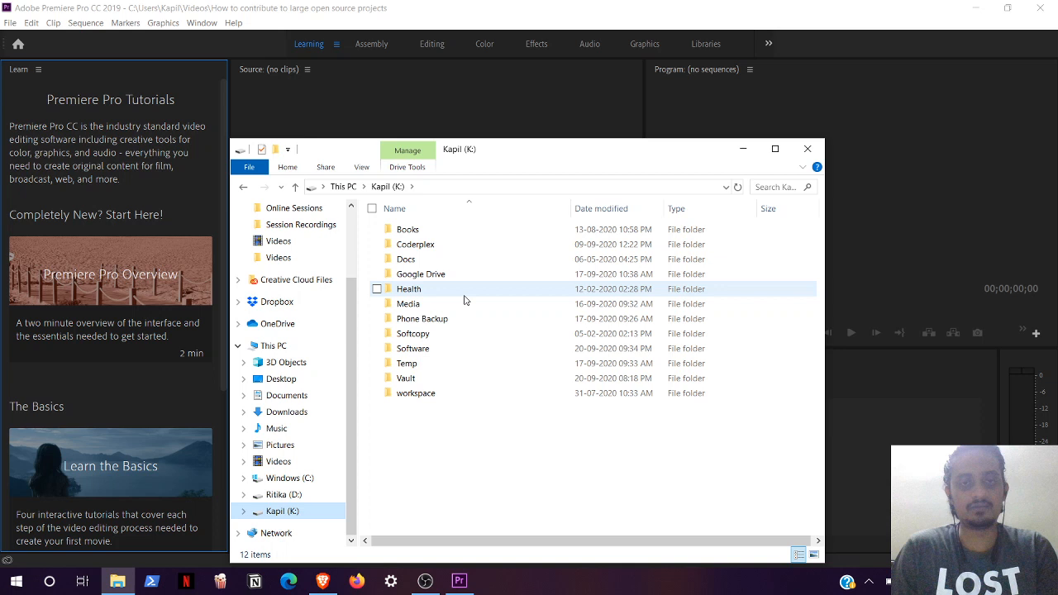
double_click(469, 244)
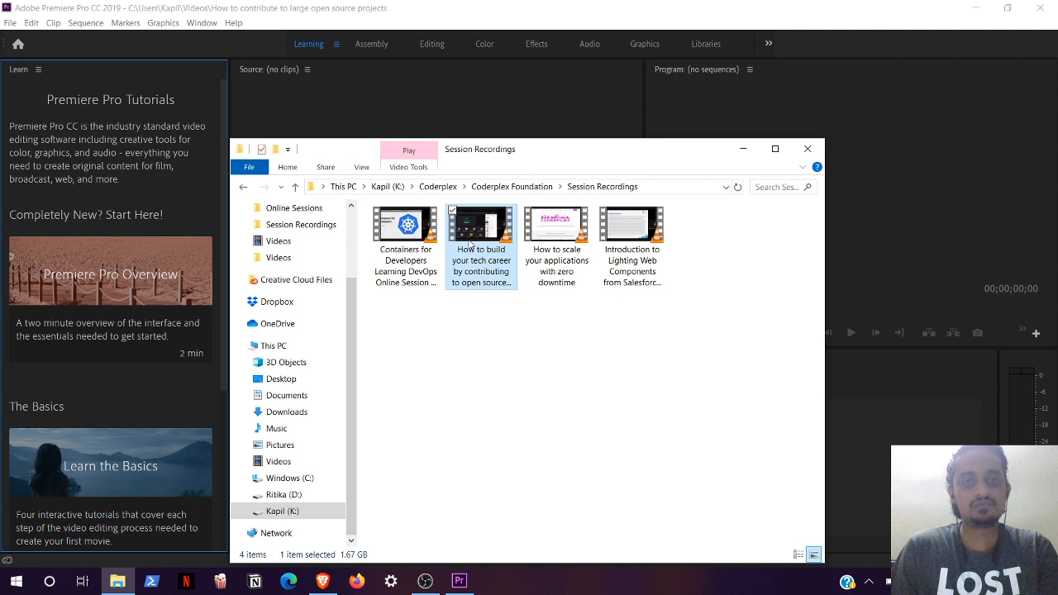
key("Right")
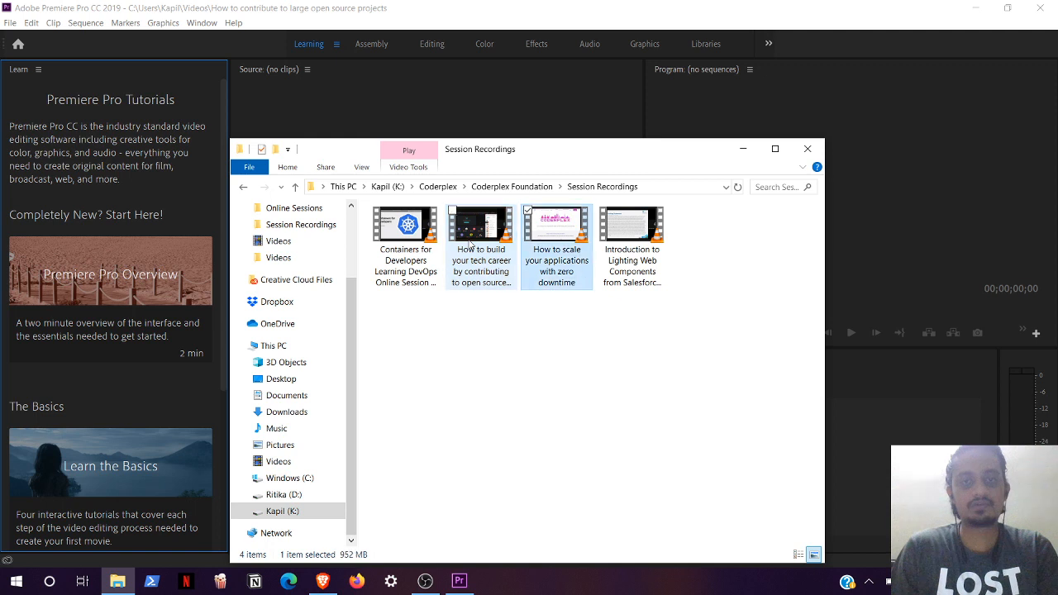
key("Left")
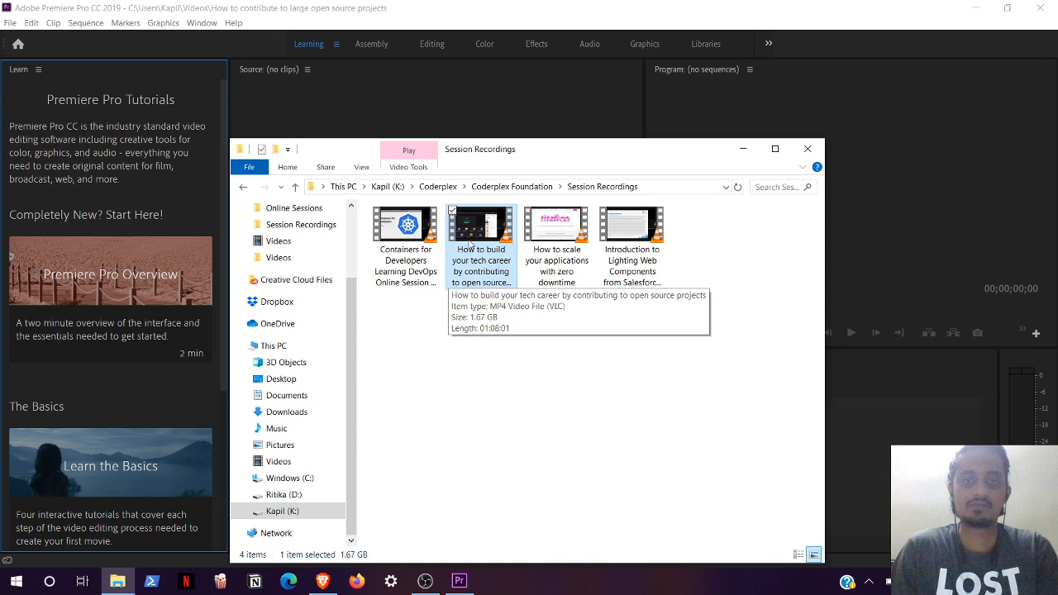
double_click(470, 242)
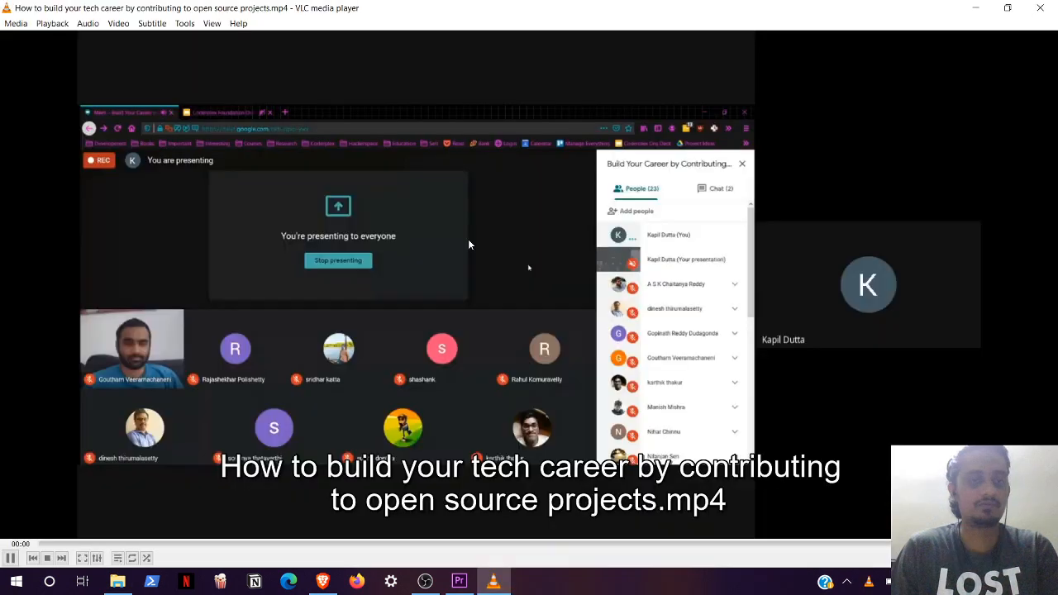
key("alt+F4")
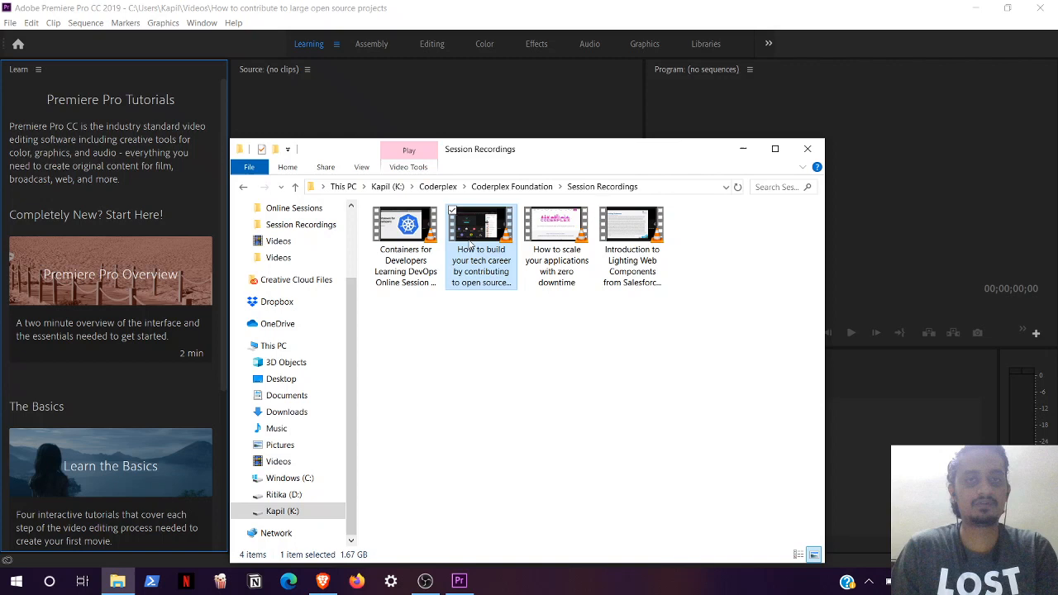
Step: Go to the Online Sessions folder and play the "How to Contribute to Large Open Source Projects" recording in VLC
key("alt+Left")
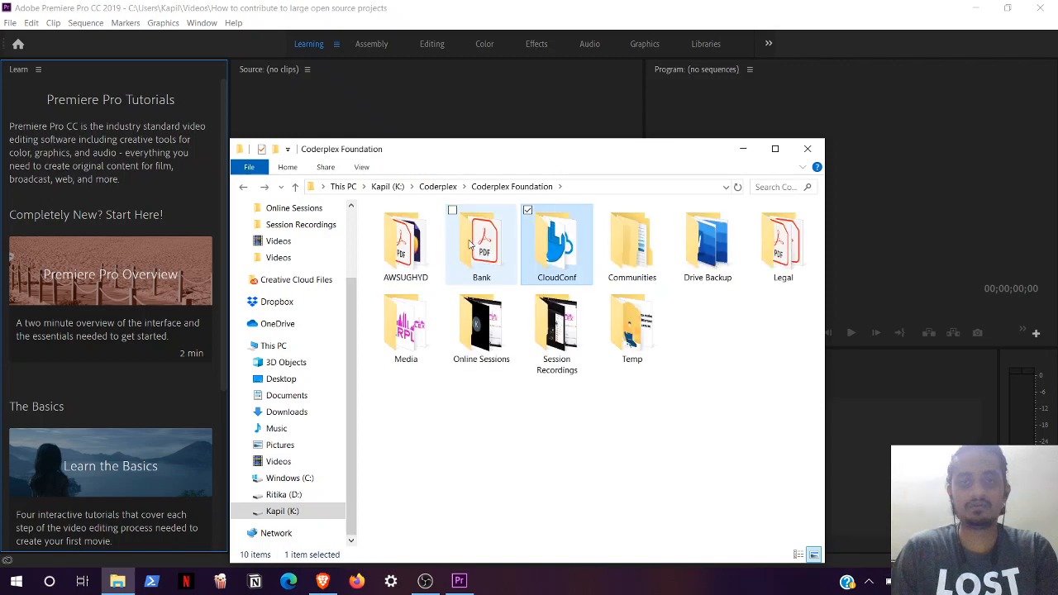
key("Down")
key("Left")
key("Return")
key("Right")
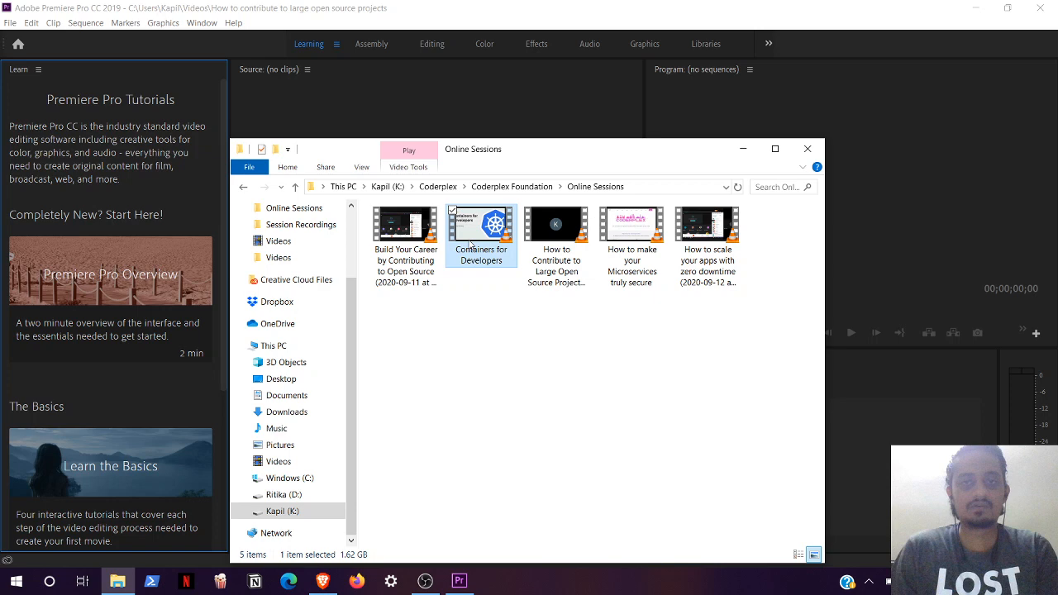
key("Right")
key("Return")
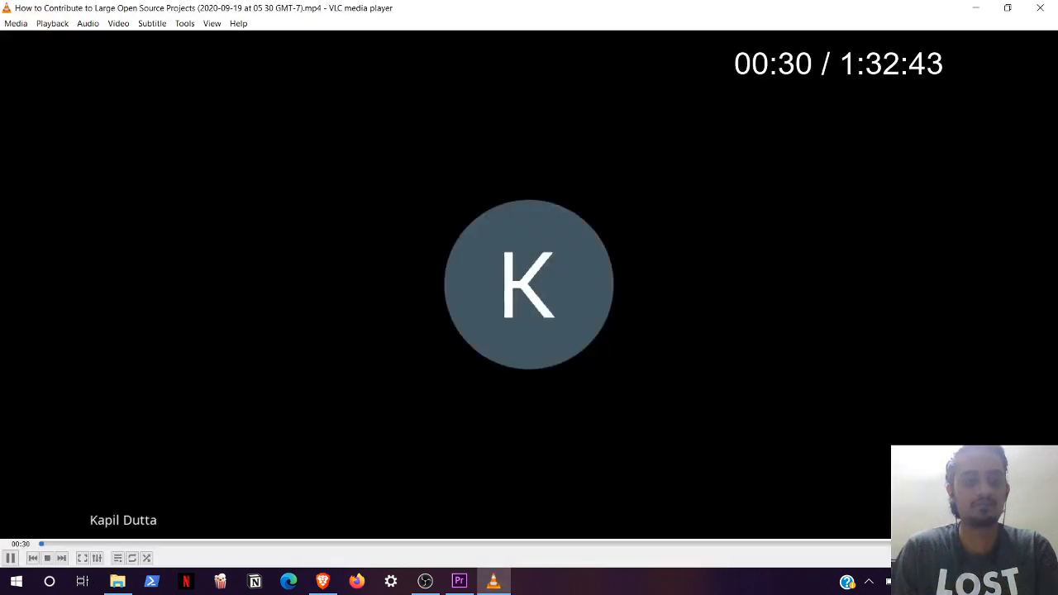
Step: Skip forward through the opening minutes of the recording, past 03:22, looking for where the session starts
key("Right")
key("Right")
key("Right")
key("Right")
key("Right")
key("Right")
key("Right")
key("Right")
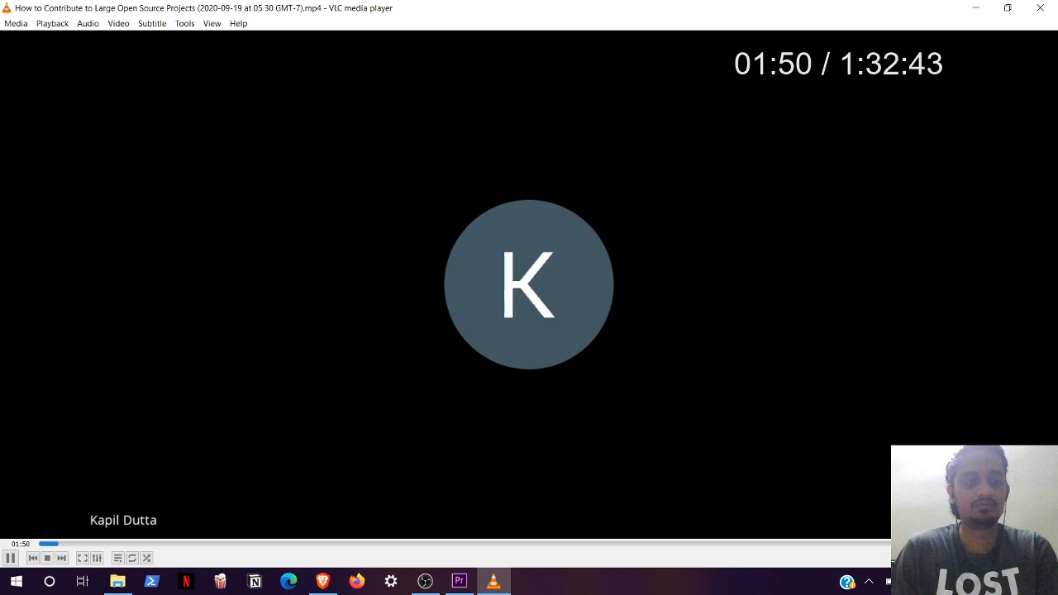
key("Right")
key("Right")
key("Right")
key("Right")
key("Right")
key("Right")
key("Right")
key("Right")
key("Right")
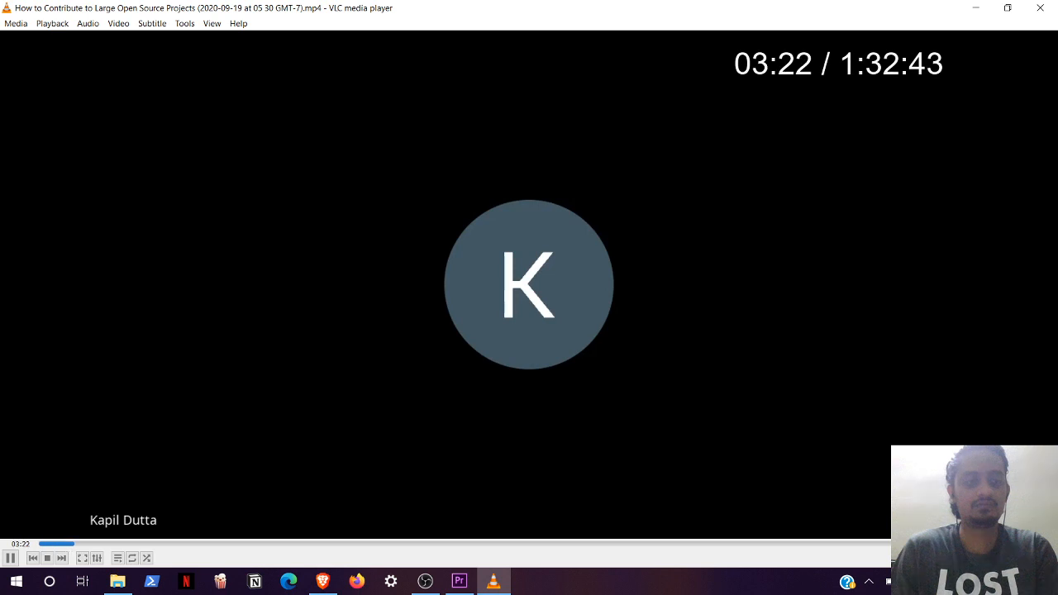
key("Right")
key("Right")
key("Right")
key("Right")
key("Right")
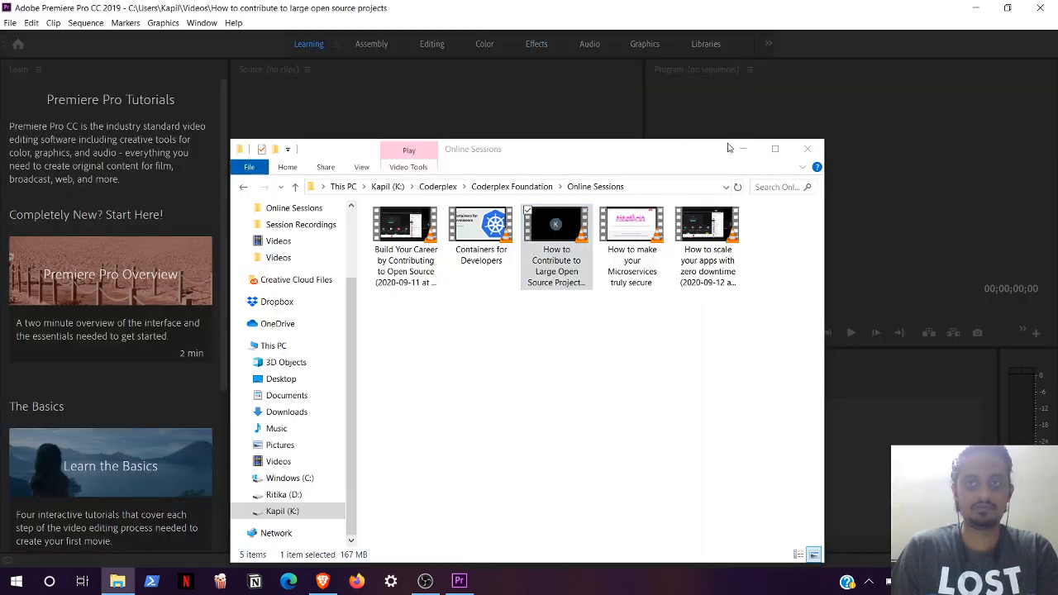
Step: Load the "How to Contribute to Large Open Source Projects" recording into Premiere Pro's Source monitor and play it from about five minutes in
left_click(748, 145)
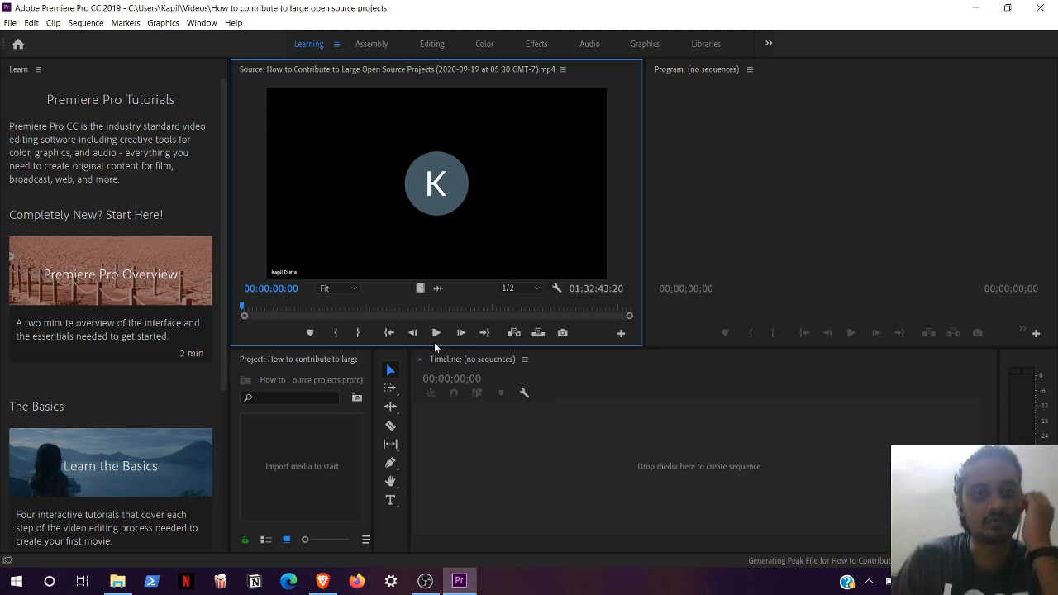
left_click(437, 332)
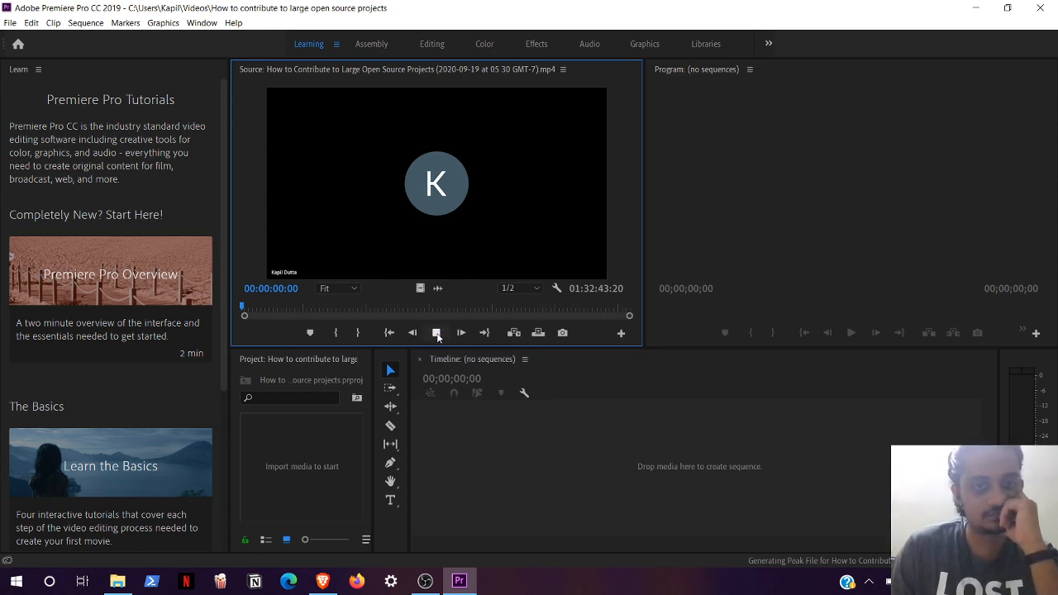
left_click(262, 311)
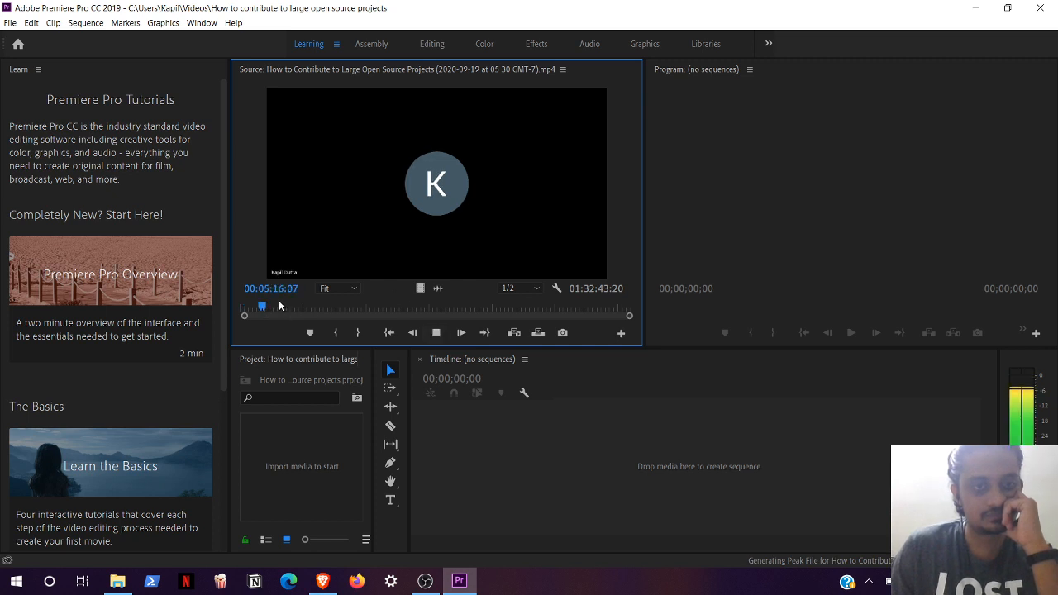
key("space")
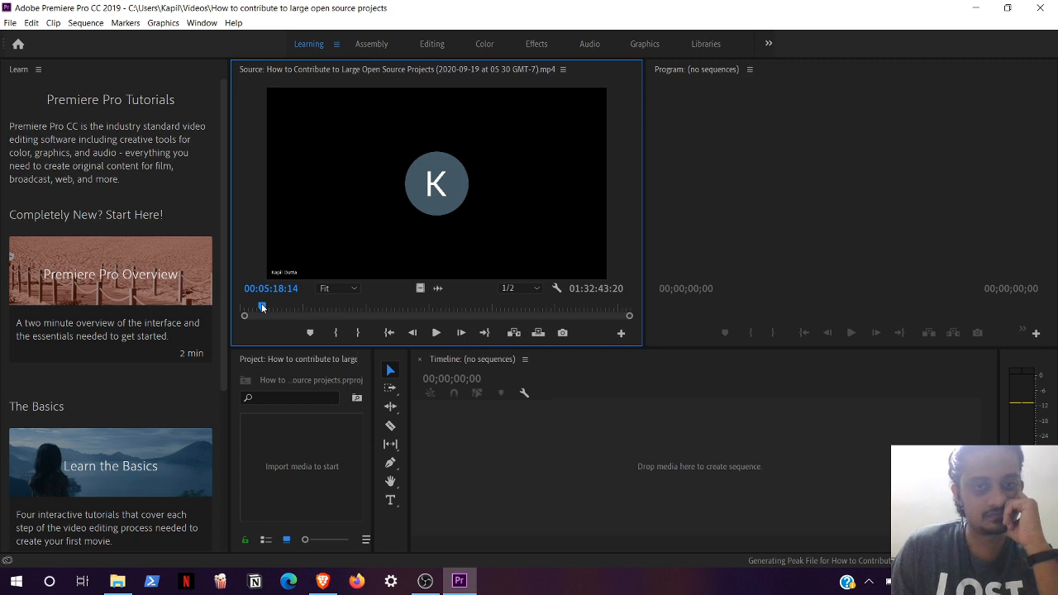
key("Right")
key("space")
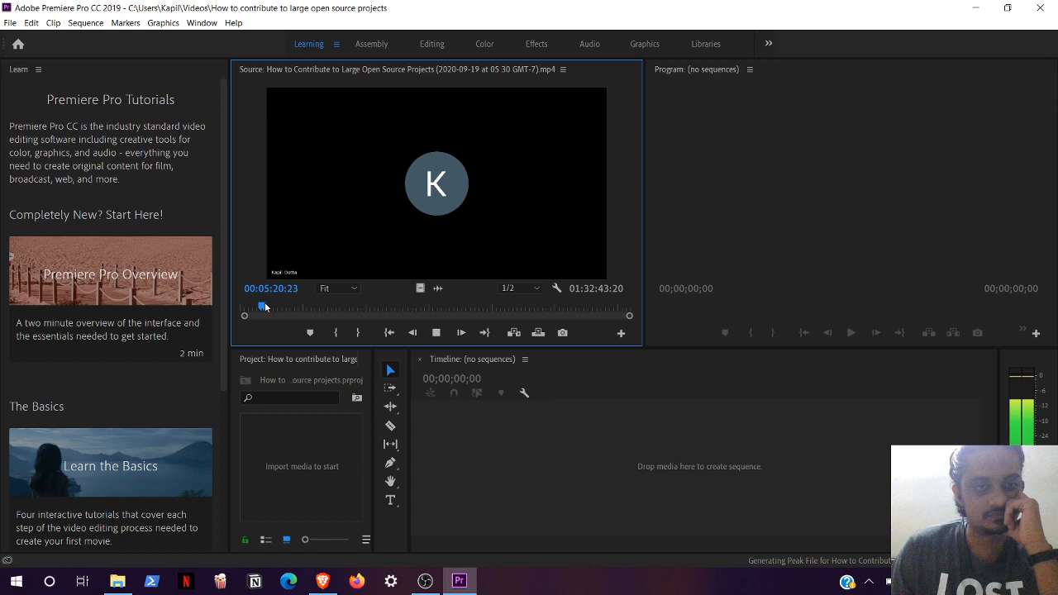
Step: Switch to the Editing workspace after trying the Assembly layout
left_click(338, 44)
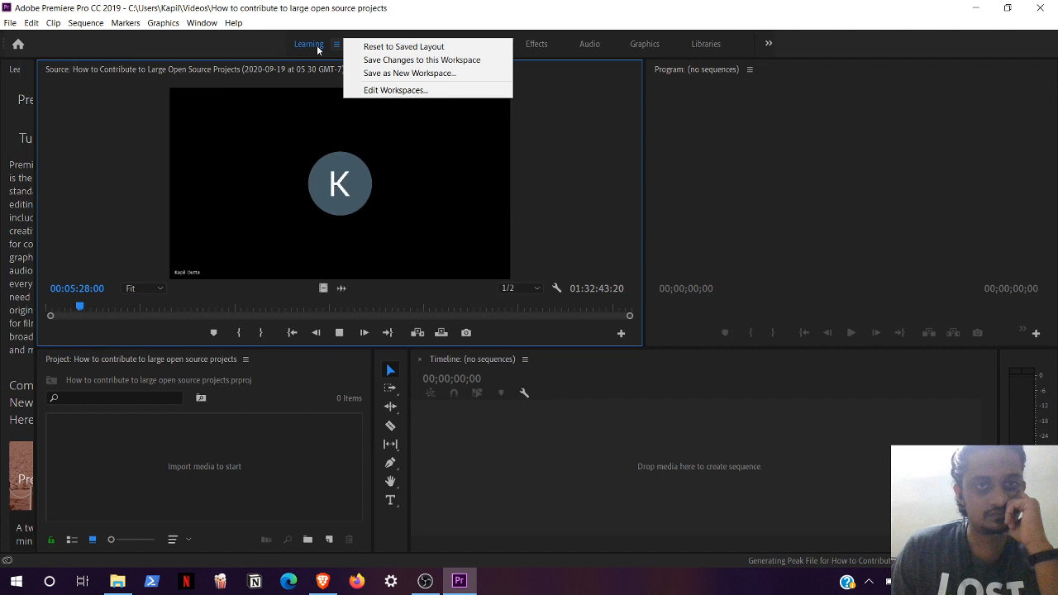
left_click(371, 43)
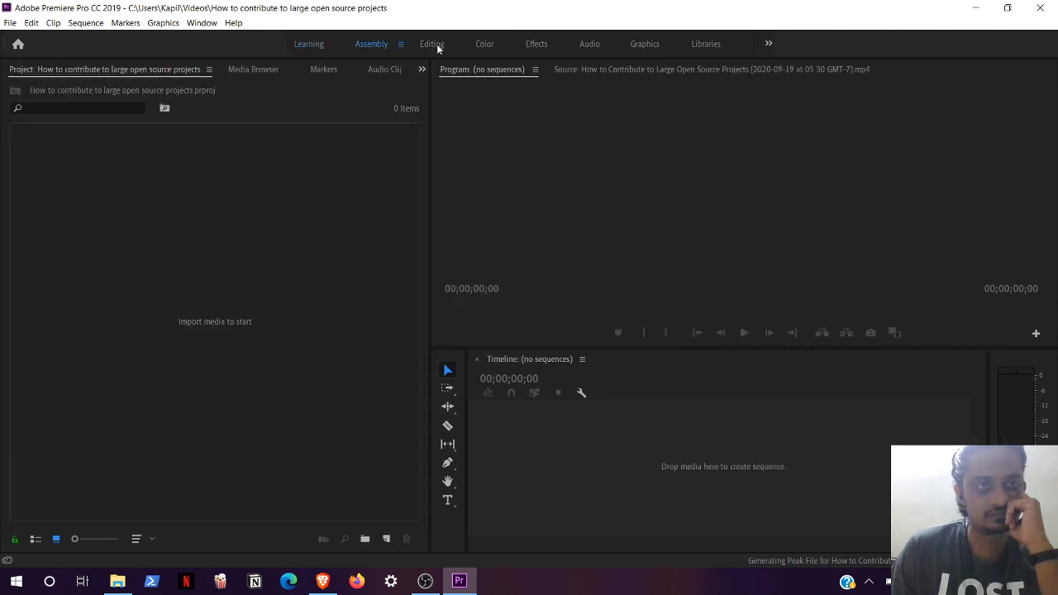
left_click(293, 197)
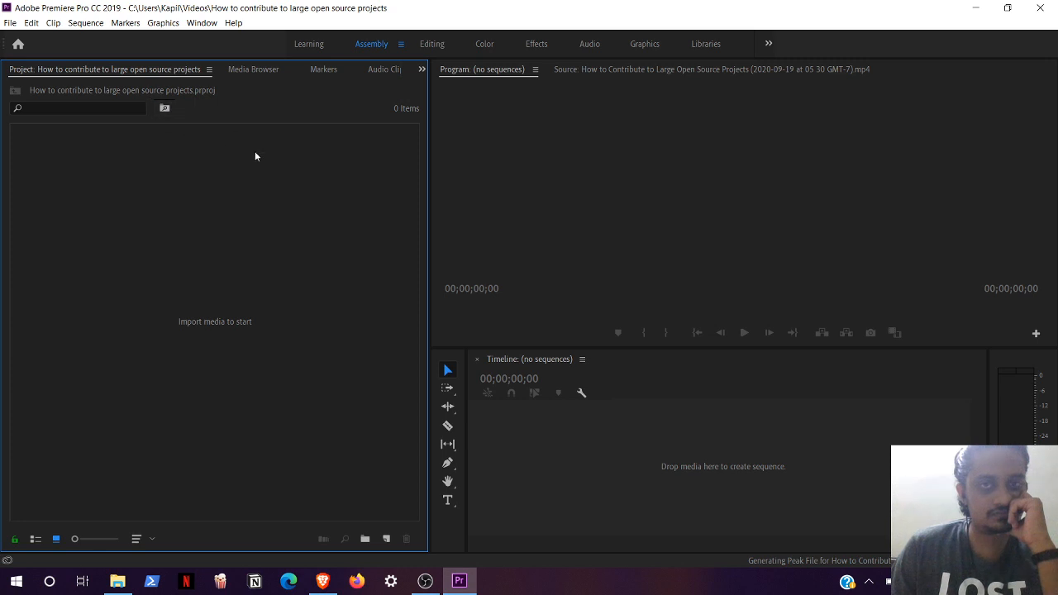
left_click(308, 44)
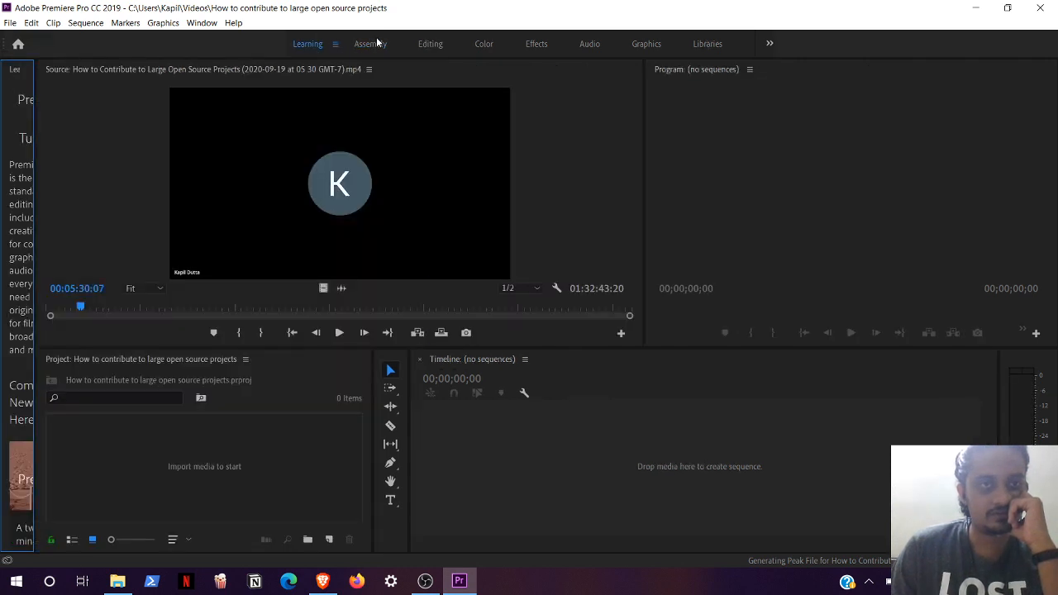
left_click(374, 48)
left_click(423, 51)
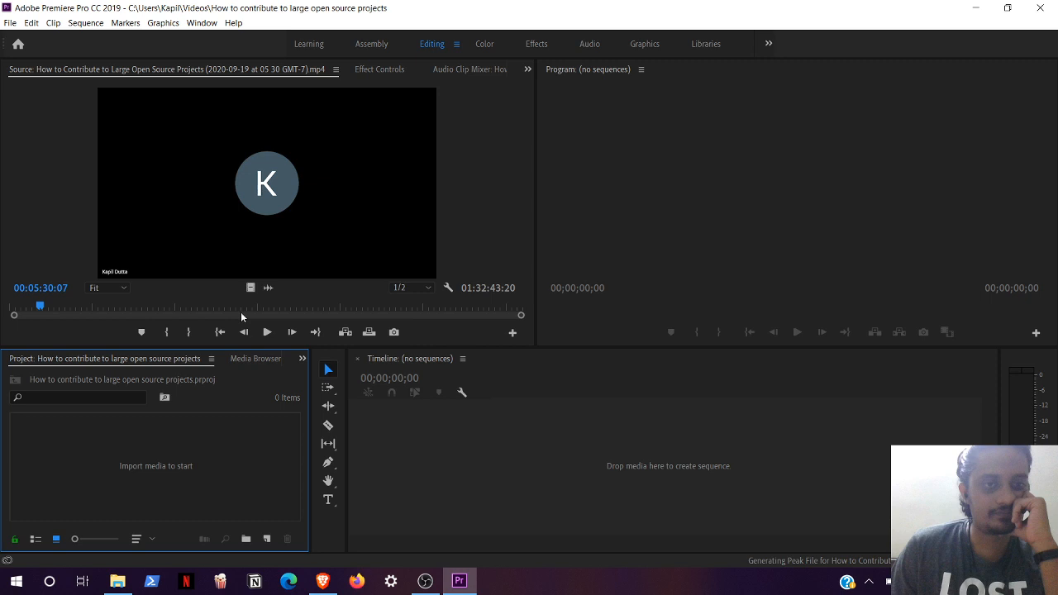
Step: Play the source recording onward from about 00:05:30 and pause it at about 00:05:36
left_click(41, 307)
key("space")
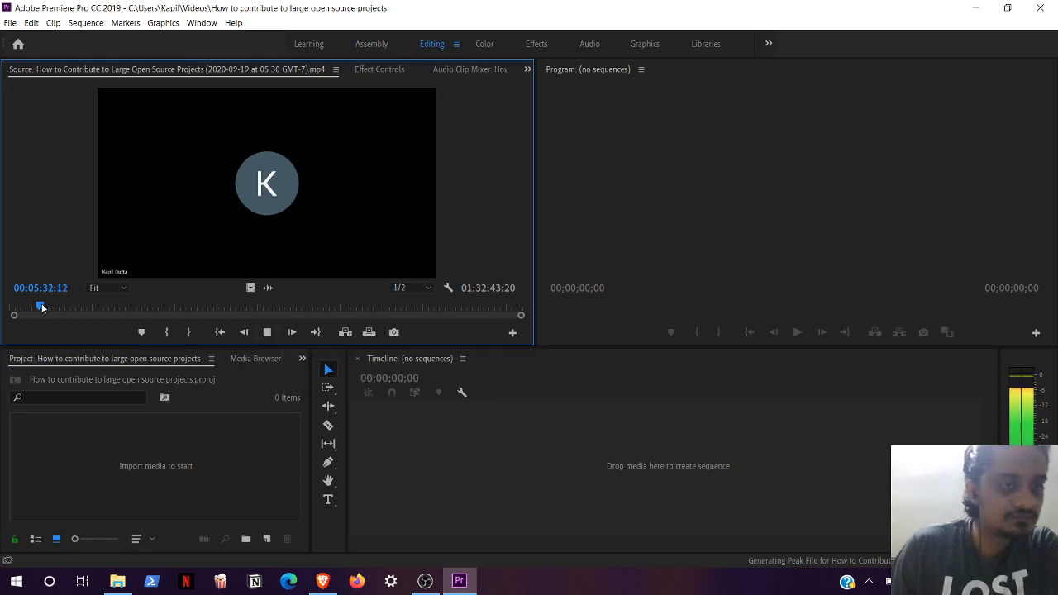
left_click(266, 332)
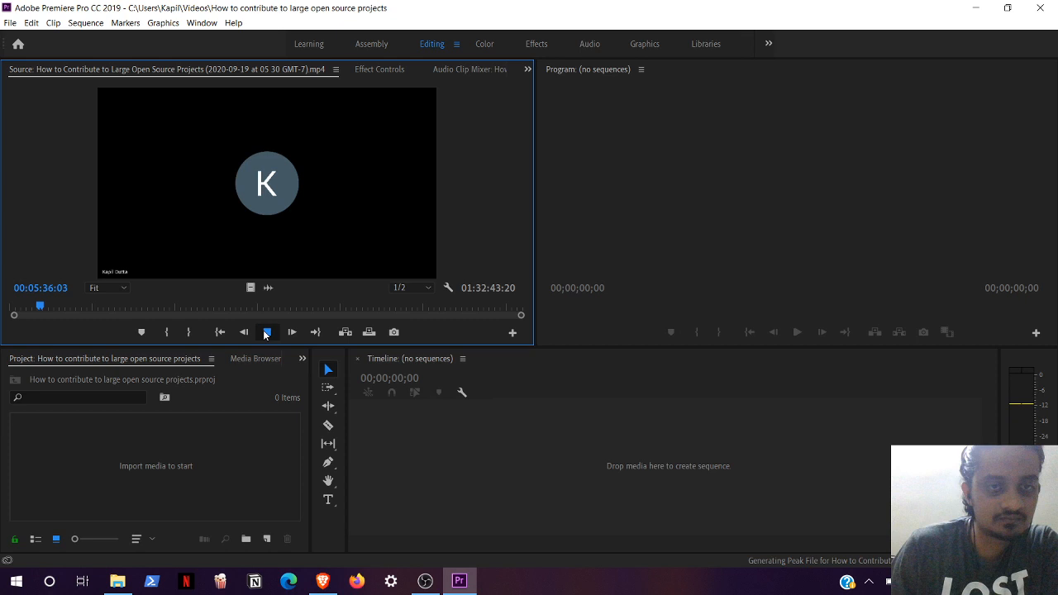
left_click(266, 332)
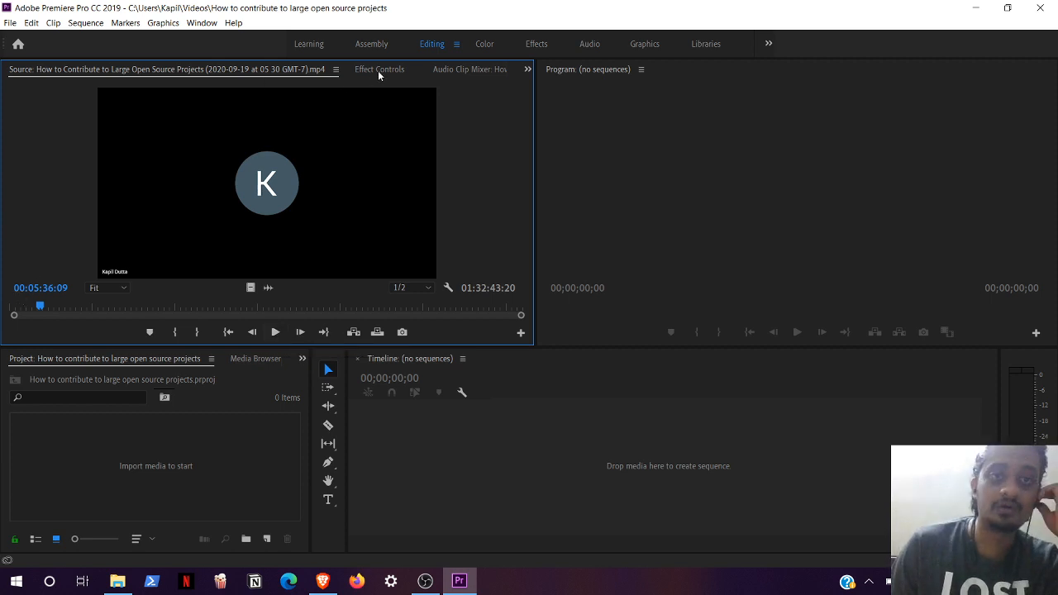
left_click(334, 69)
left_click(53, 173)
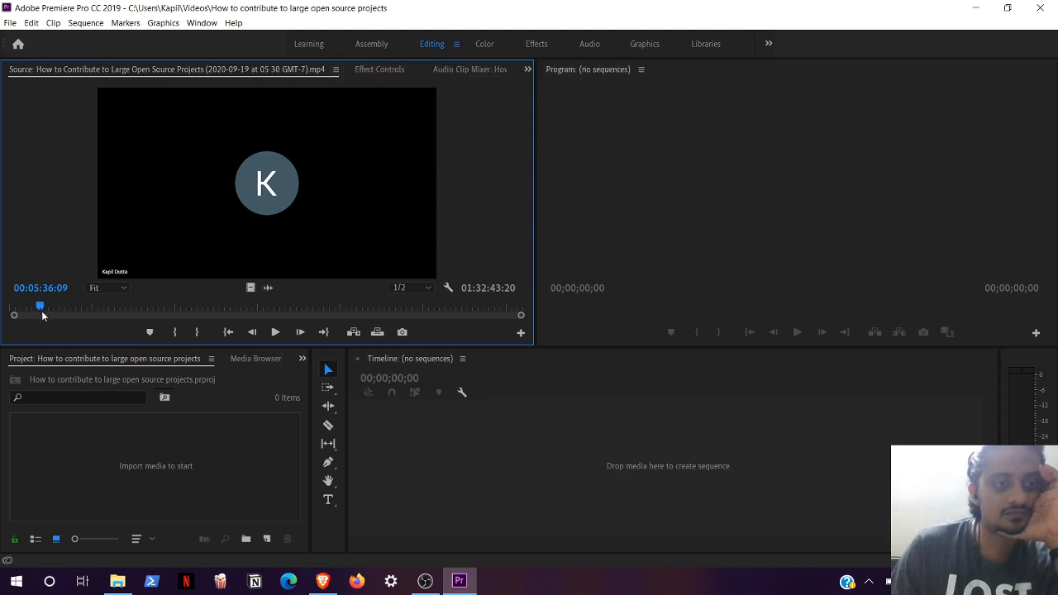
Step: Check the source recording's playback at about 00:07:21 and at about 00:06:21
left_click_drag(41, 311, 50, 311)
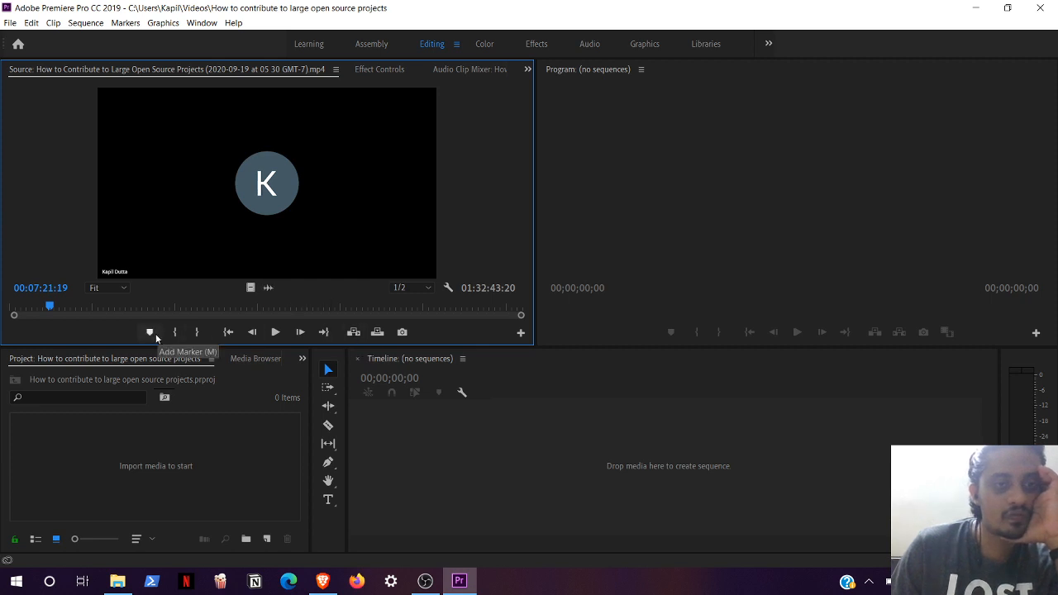
left_click(278, 332)
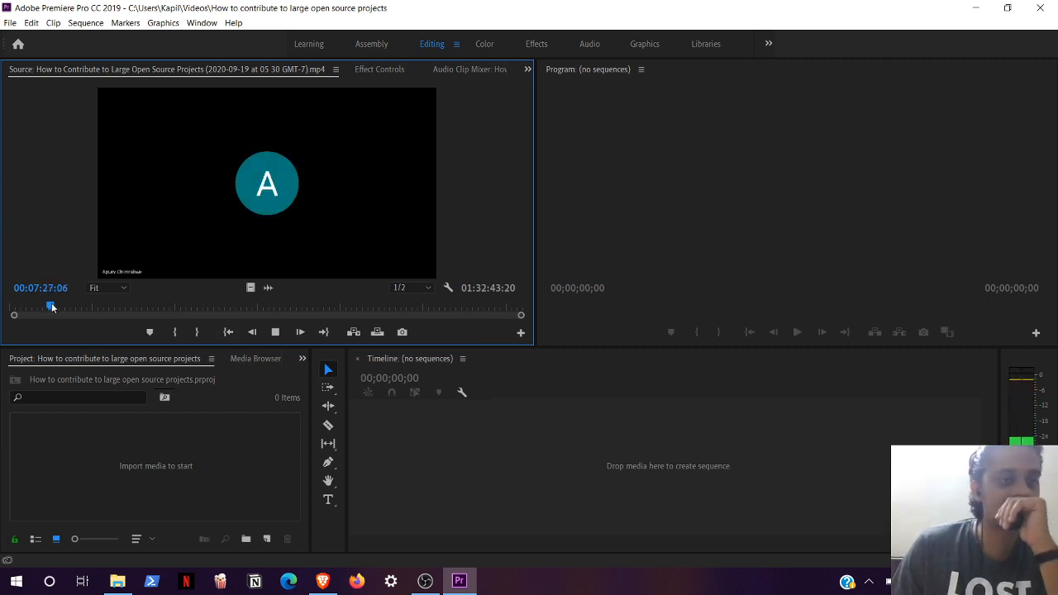
left_click_drag(51, 306, 45, 306)
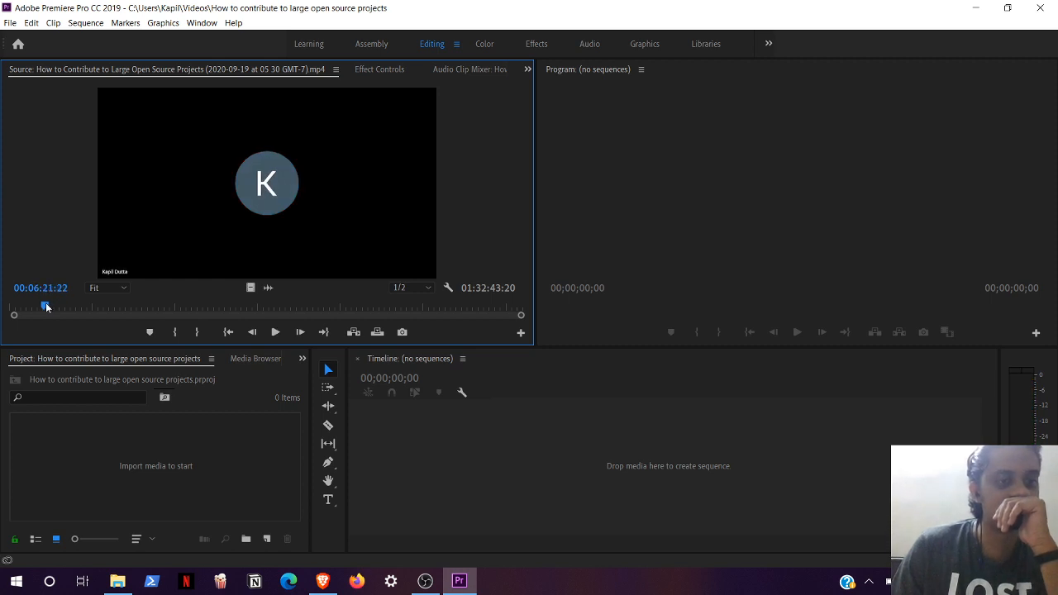
key("space")
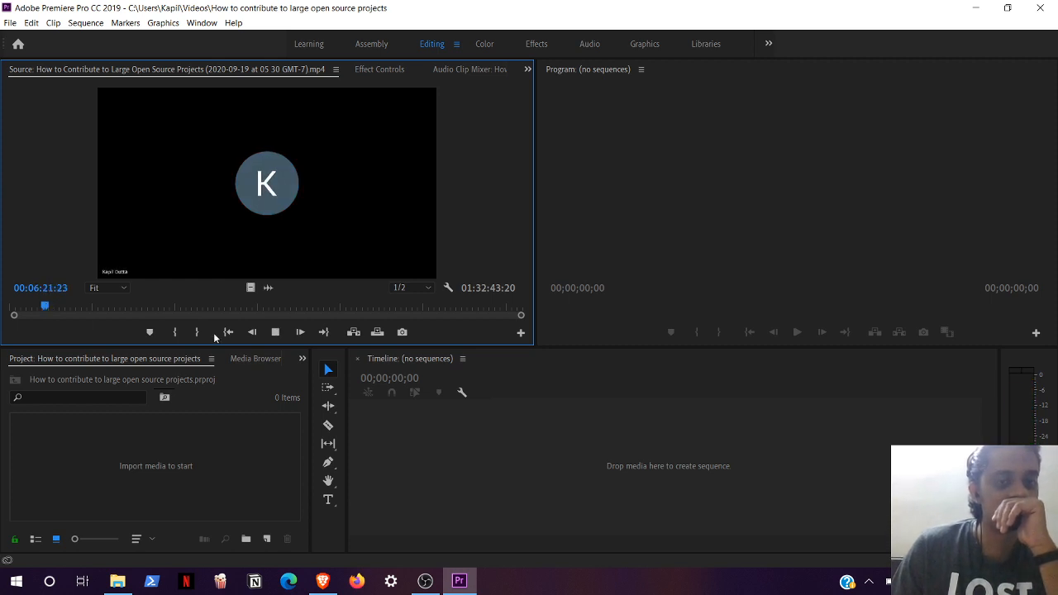
Step: Move the source playhead back to about 00:04:52, listen from there, and scrub forward to continue playback
left_click(40, 305)
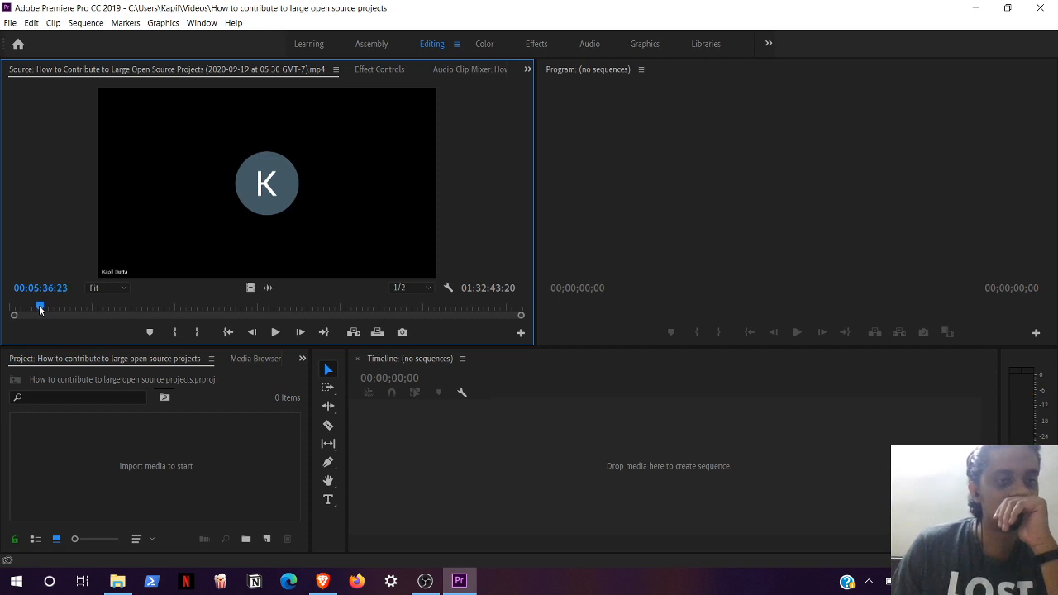
left_click(41, 307)
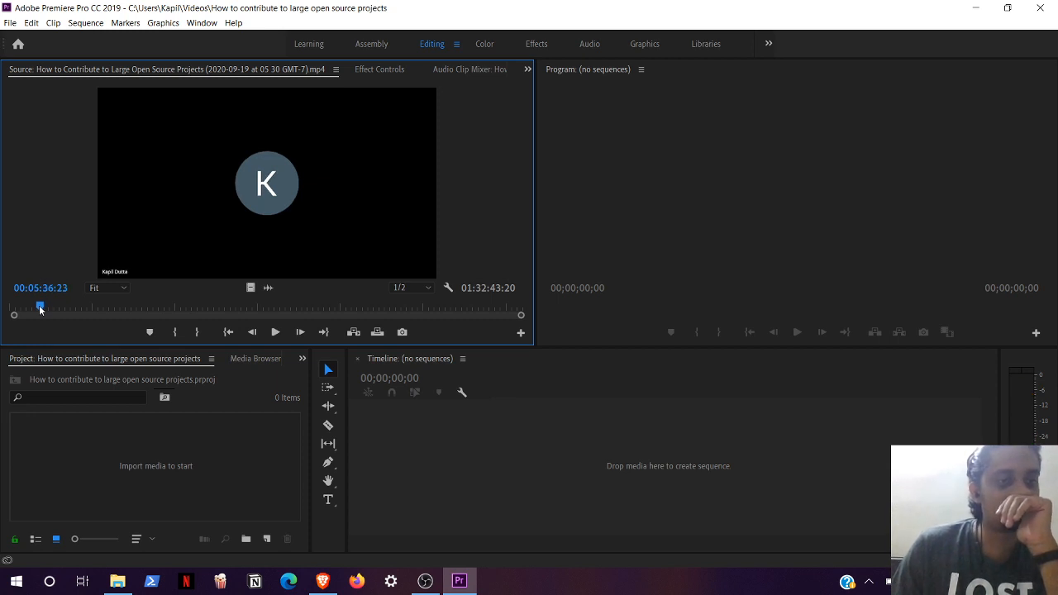
left_click_drag(41, 307, 37, 308)
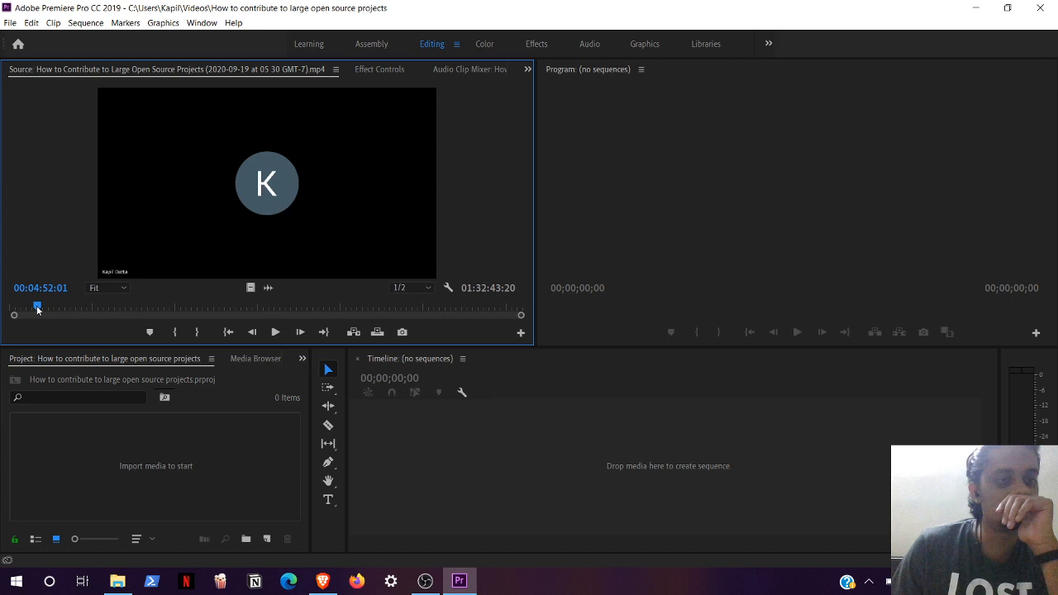
left_click(37, 308)
key("space")
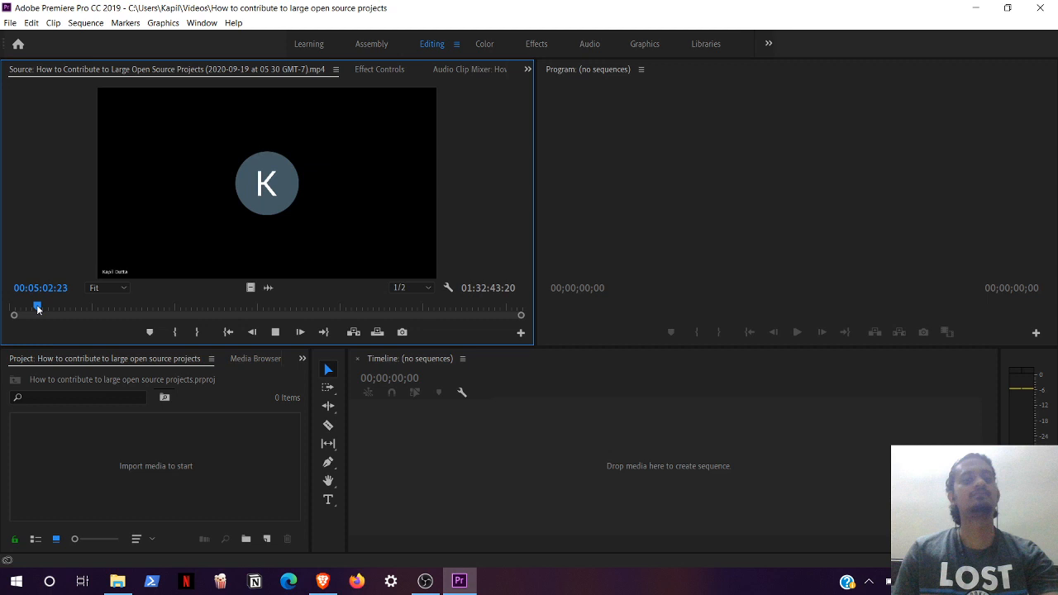
left_click_drag(37, 307, 41, 307)
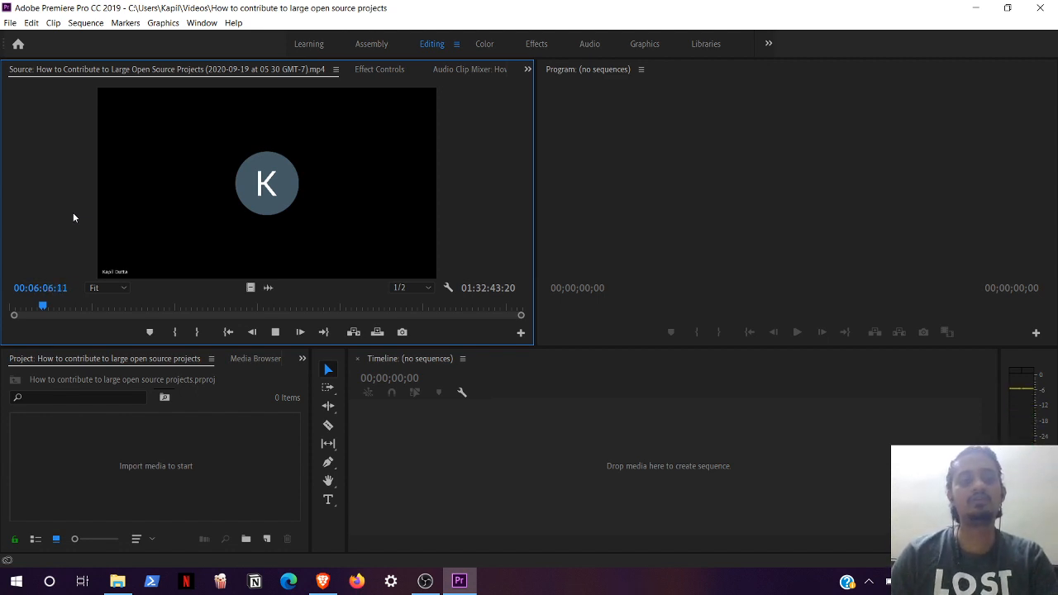
Step: Pause the source recording at about 00:06:08 and sample its playback at about 00:06:21 and 00:07:21
left_click(280, 332)
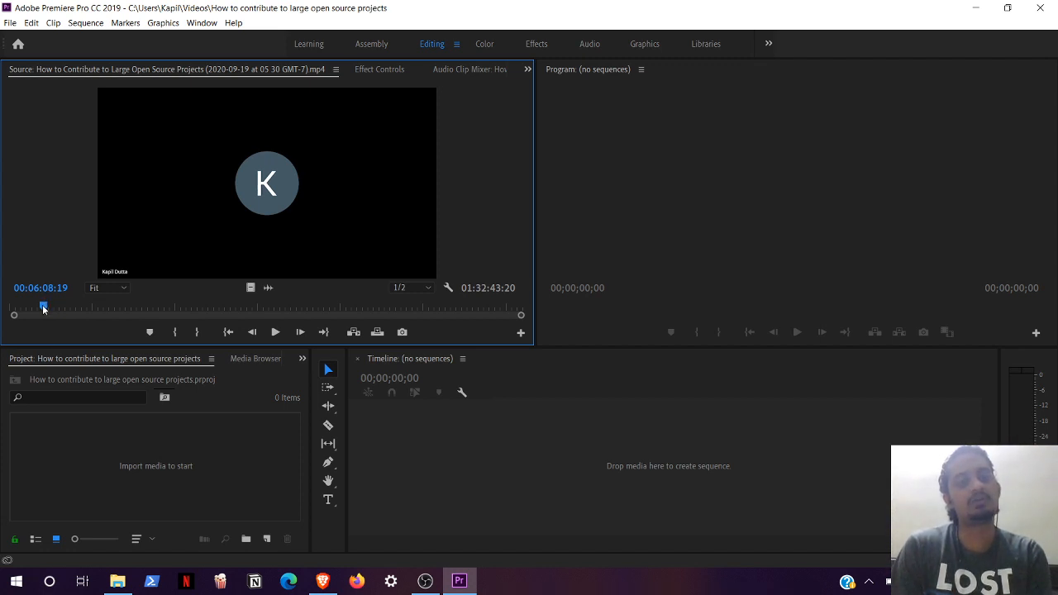
left_click_drag(43, 309, 45, 309)
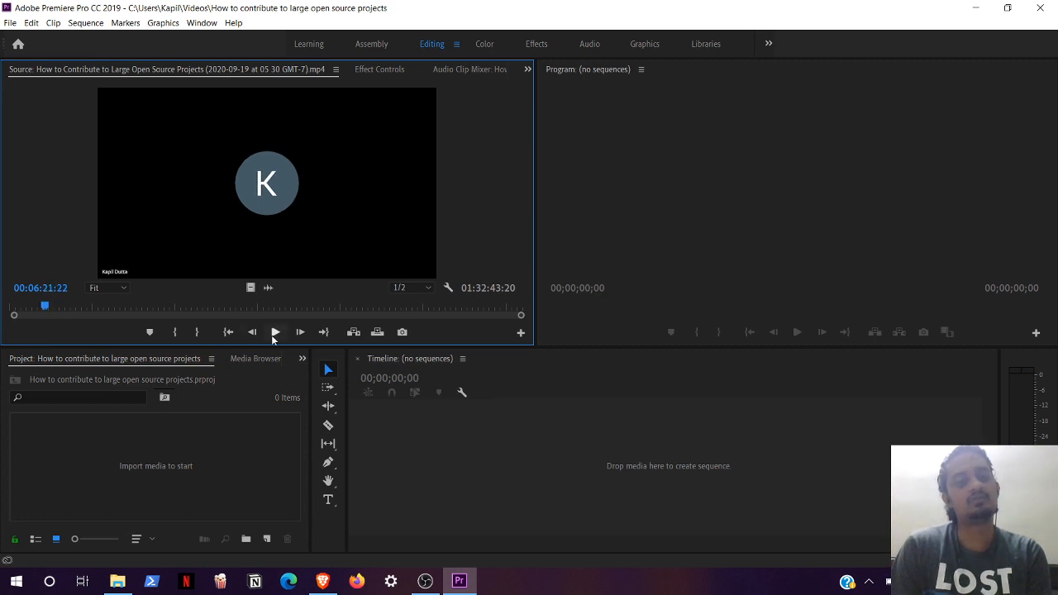
left_click(274, 333)
left_click(275, 331)
left_click(51, 306)
left_click(52, 307)
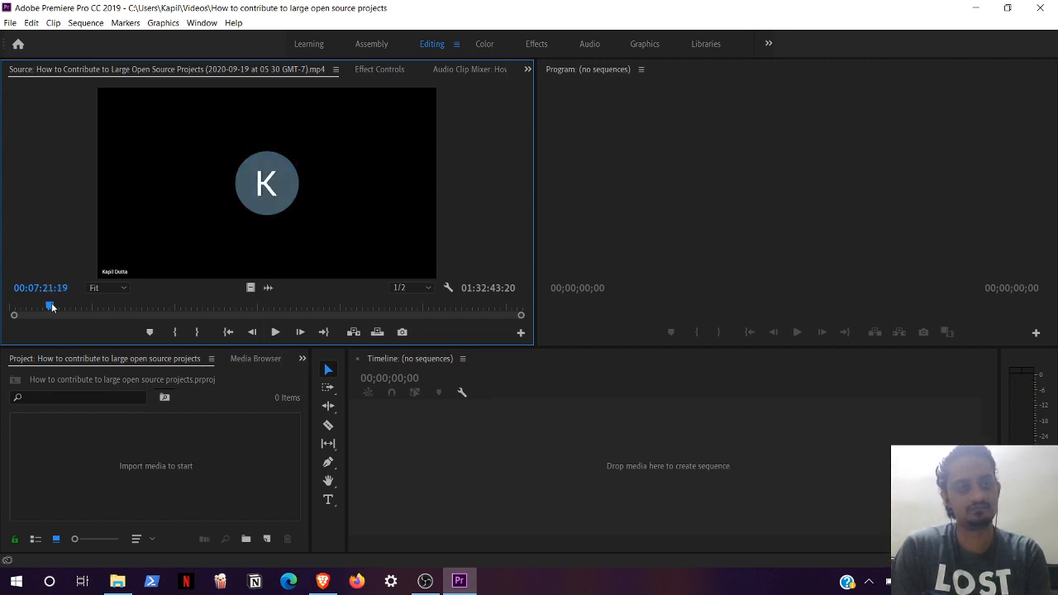
left_click(283, 332)
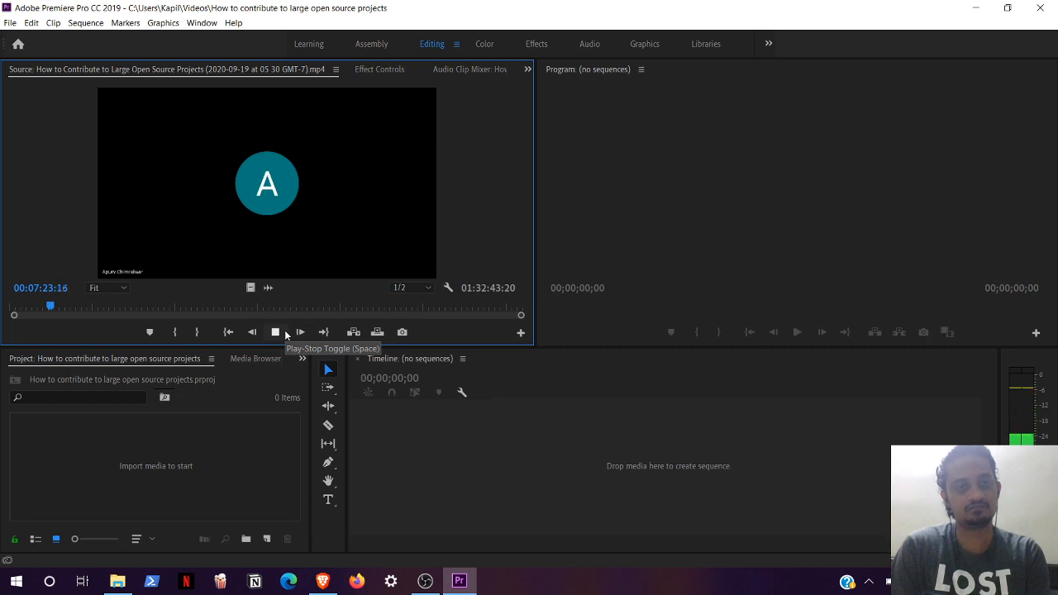
Step: Scrub the source recording ahead and listen at about 00:12:51 and from about 00:13:28
left_click_drag(51, 306, 80, 308)
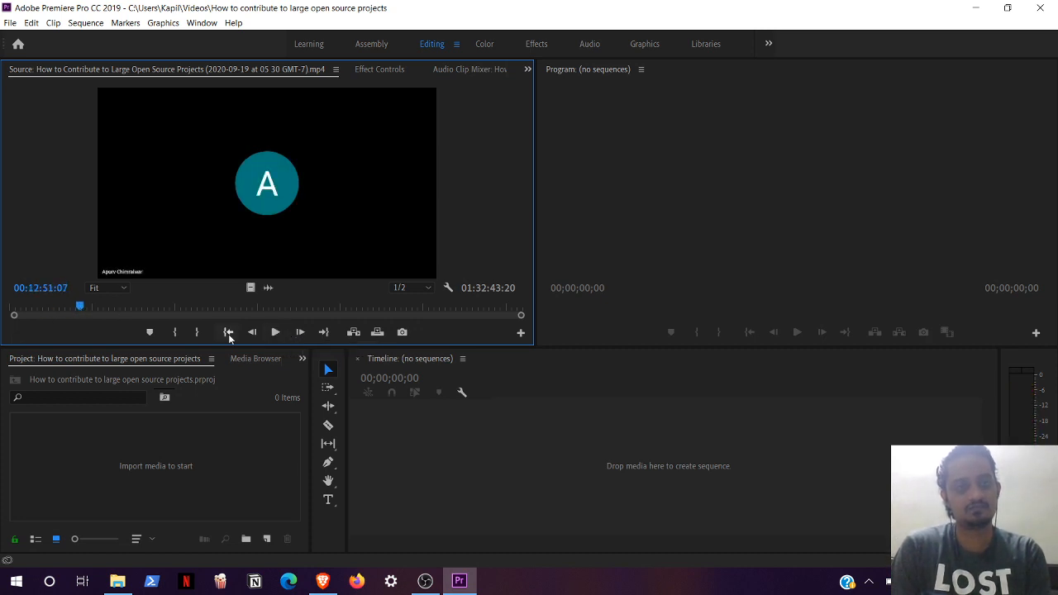
left_click(276, 337)
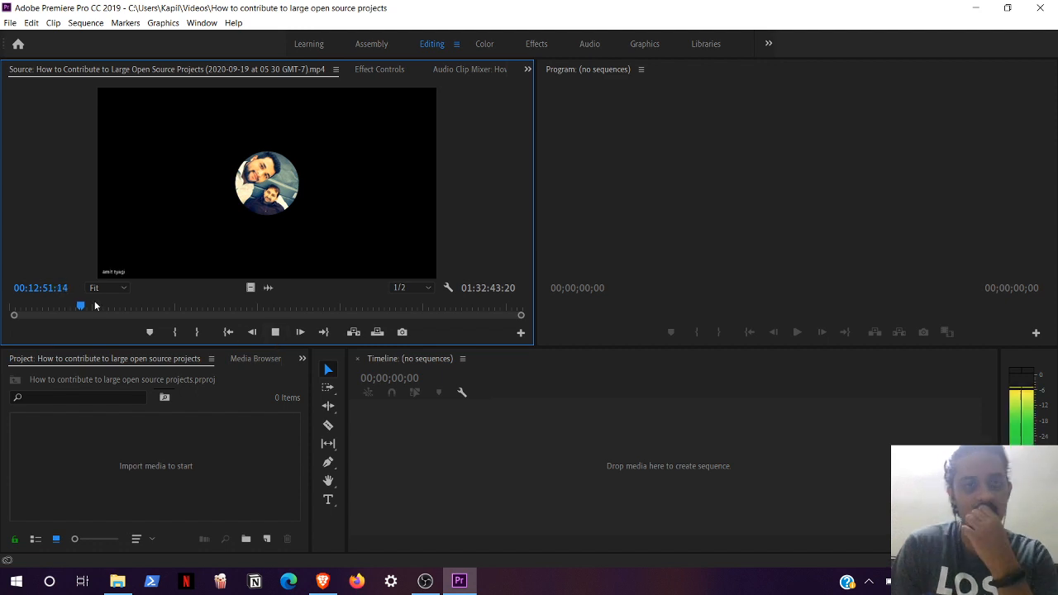
left_click_drag(81, 306, 86, 307)
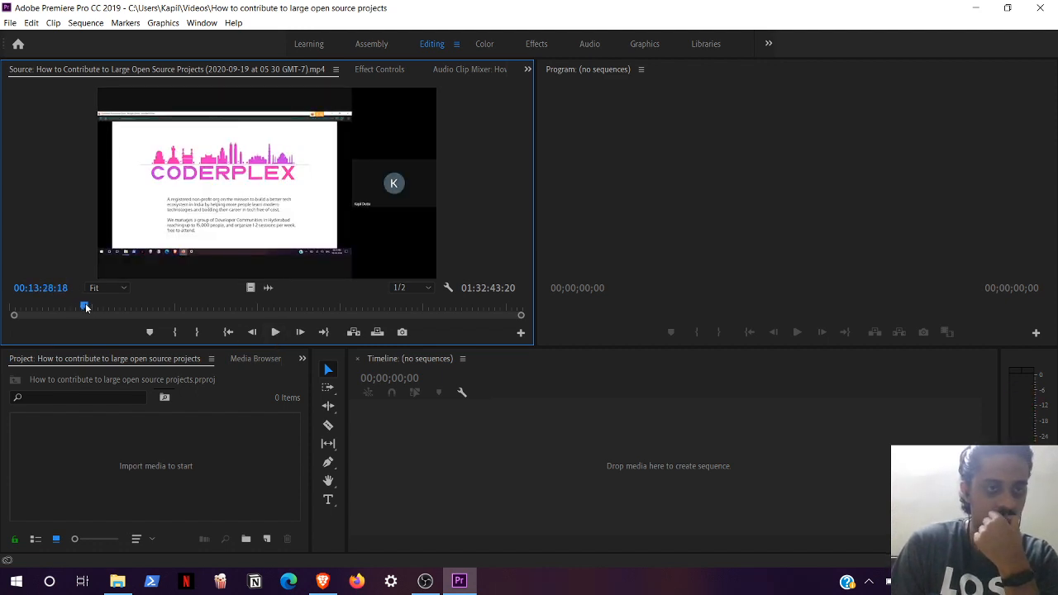
left_click(270, 331)
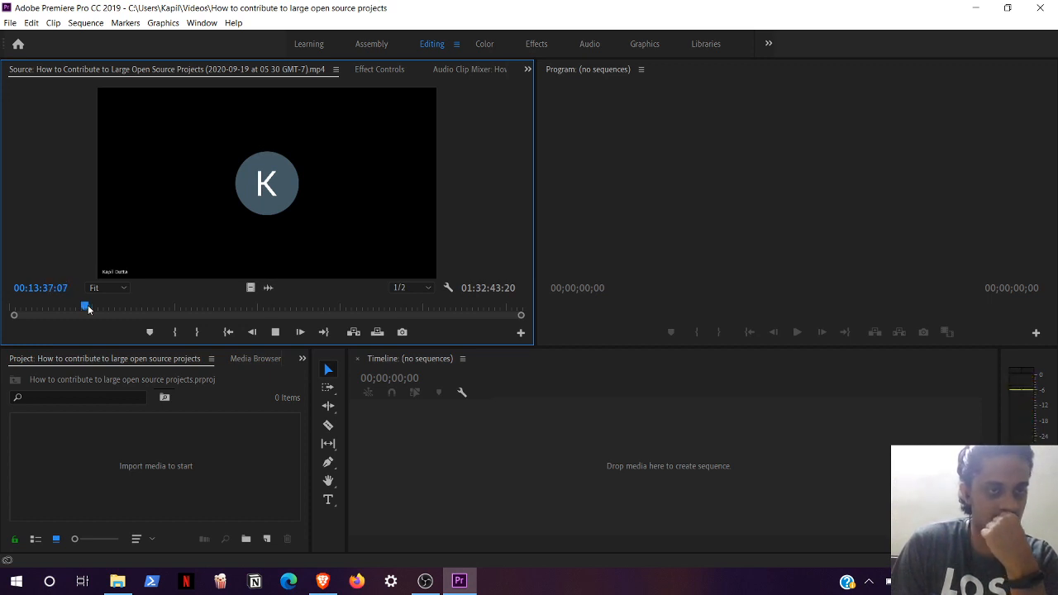
Step: Sample the source recording near 00:16:45 and 00:20:10, and return to play from shortly before 00:13:09
mouse_move(85, 308)
left_mouse_down()
mouse_move(129, 306)
mouse_move(99, 306)
mouse_move(101, 296)
mouse_move(101, 305)
left_mouse_up()
key("space")
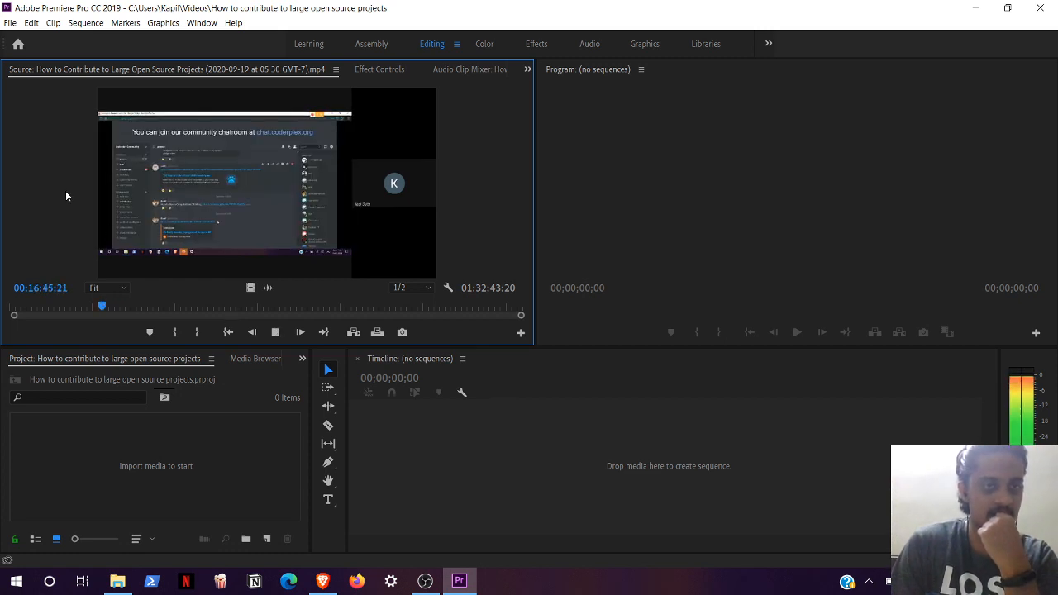
left_click_drag(102, 309, 119, 308)
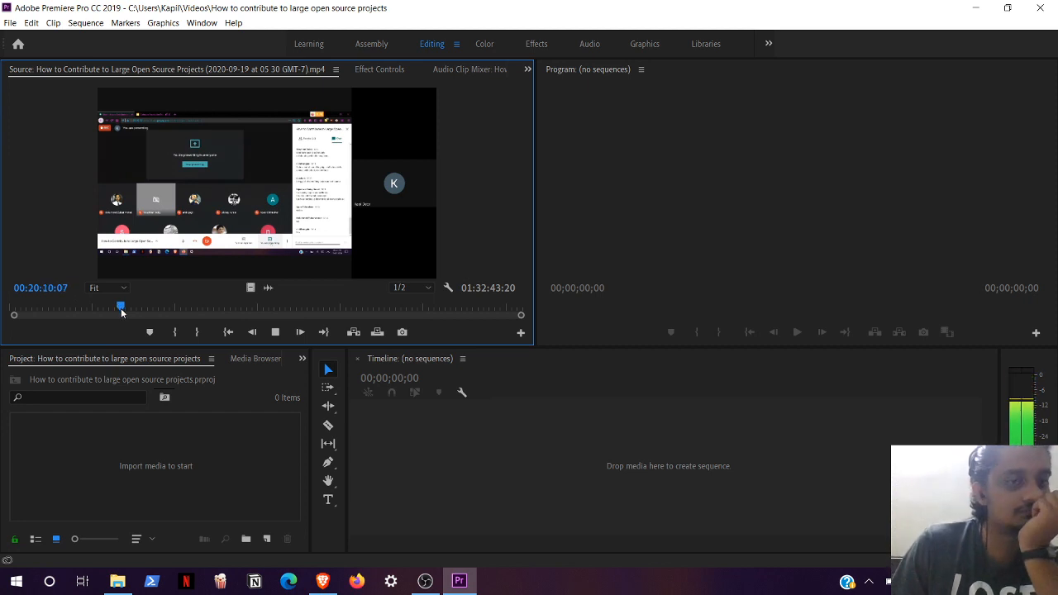
left_click(120, 311)
left_click_drag(119, 311, 81, 308)
left_click(274, 332)
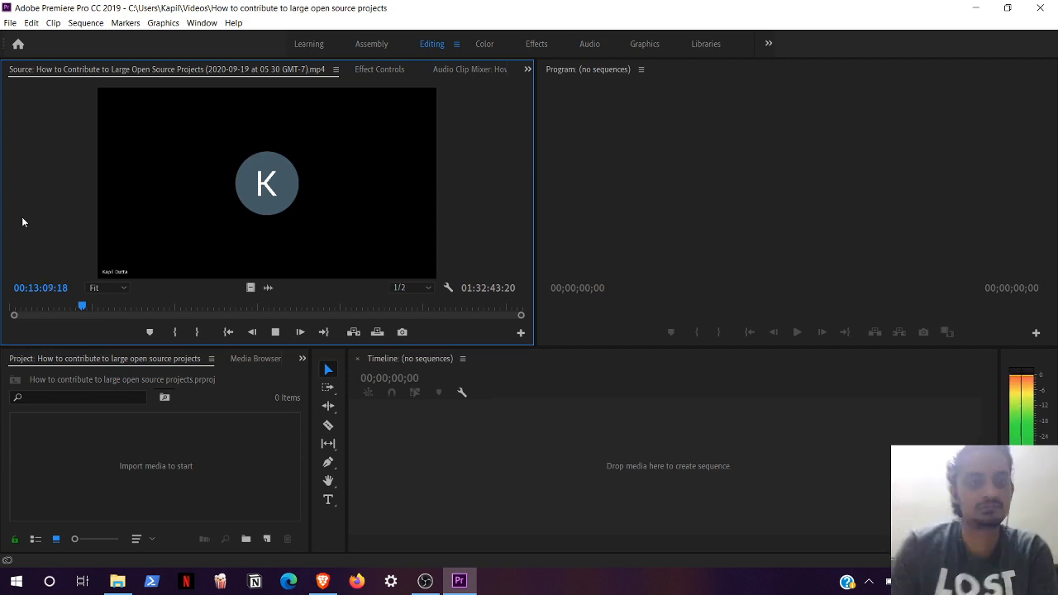
Step: Step the source playhead back past about 00:08:02 and 00:06:31 to 00:05:44:11
left_click(53, 306)
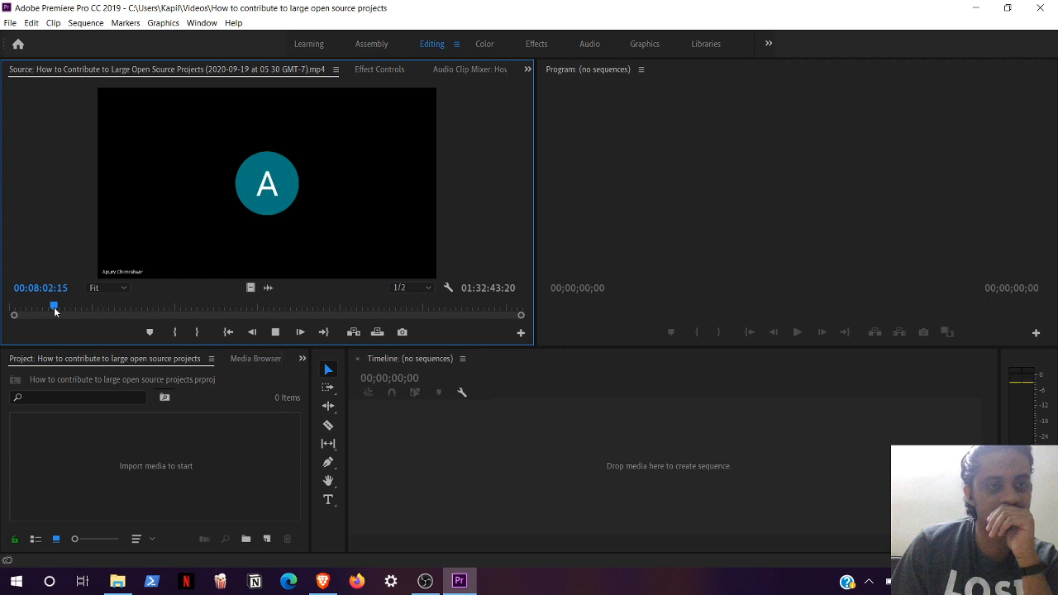
left_click_drag(54, 311, 43, 309)
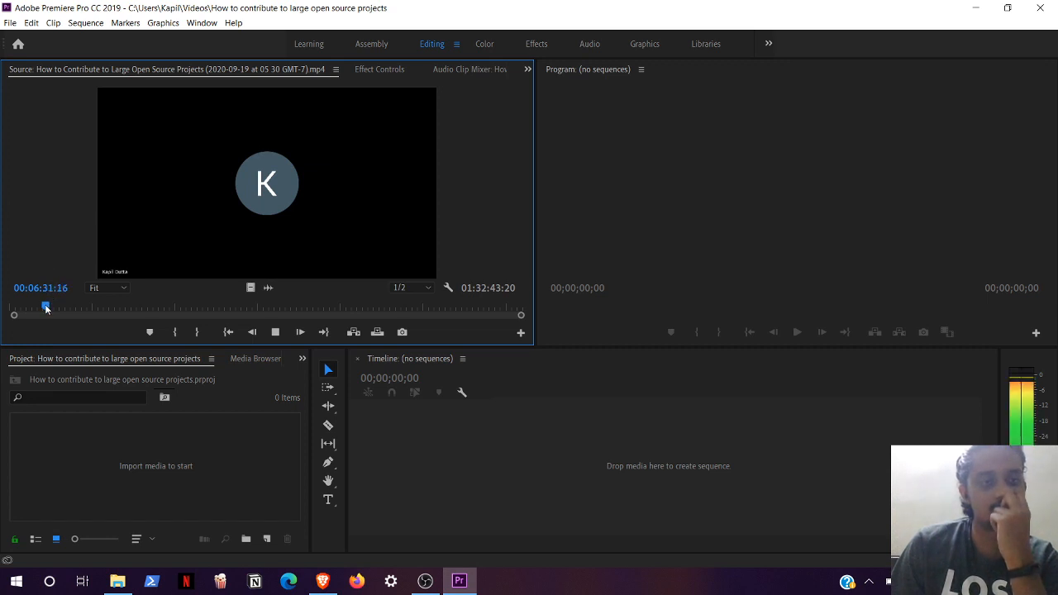
left_click_drag(46, 308, 42, 308)
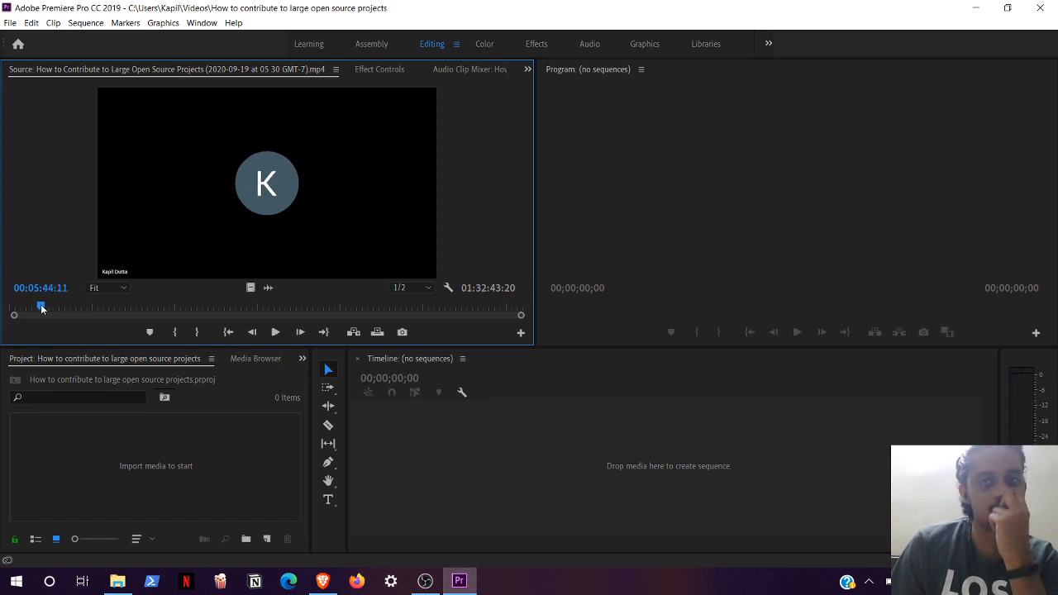
Step: Widen the Source monitor to about three quarters of the window width and play the recording from 00:05:44:11
left_click_drag(535, 166, 546, 170)
left_click_drag(794, 171, 816, 171)
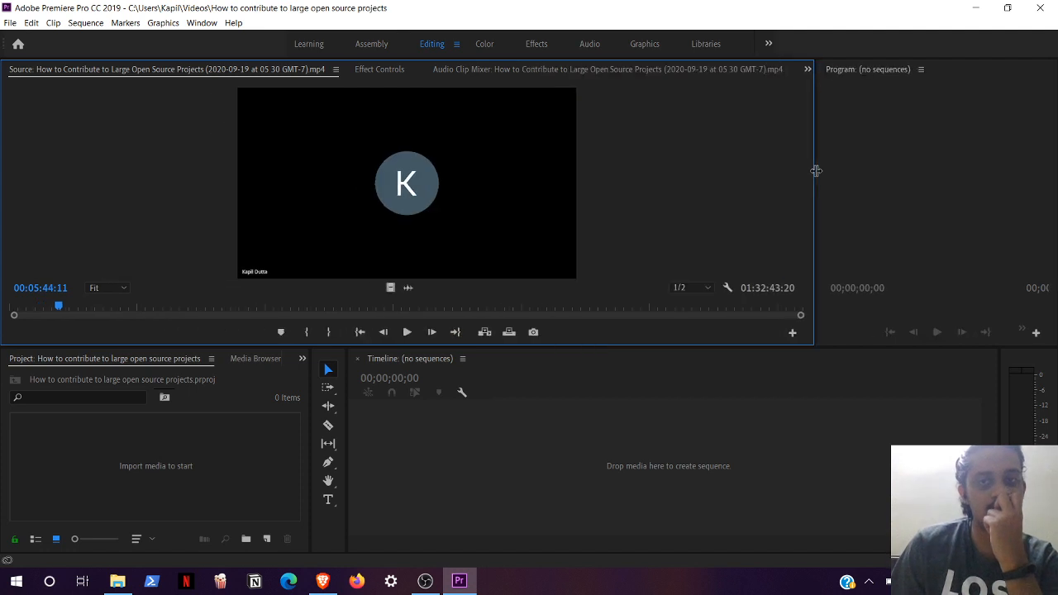
key("space")
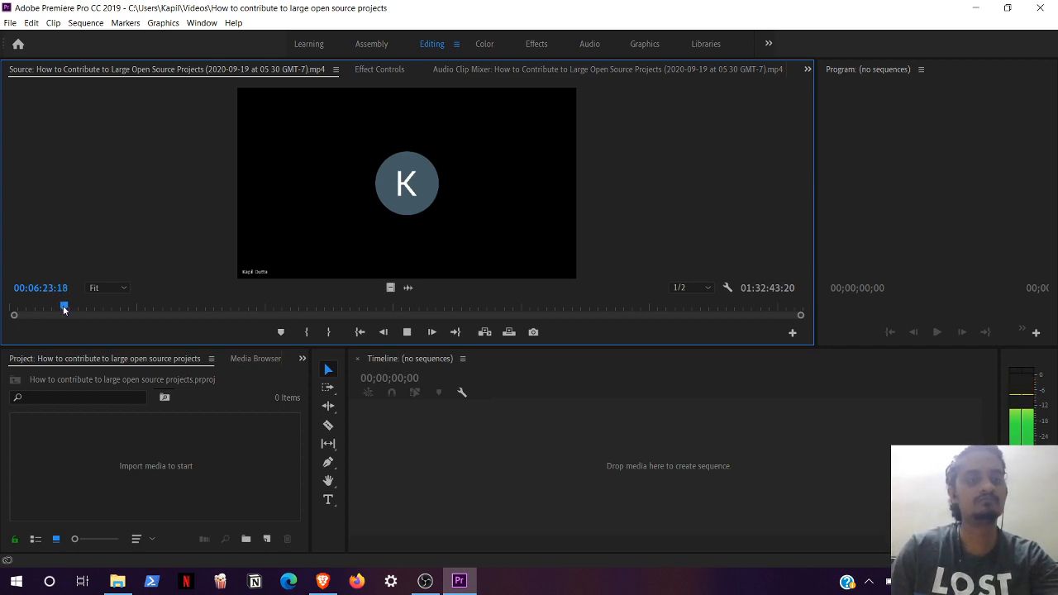
Step: Check the source recording at about 00:06:37 and 00:07:25, and replay the earlier part, pausing at 00:06:20:00
left_click_drag(63, 309, 66, 309)
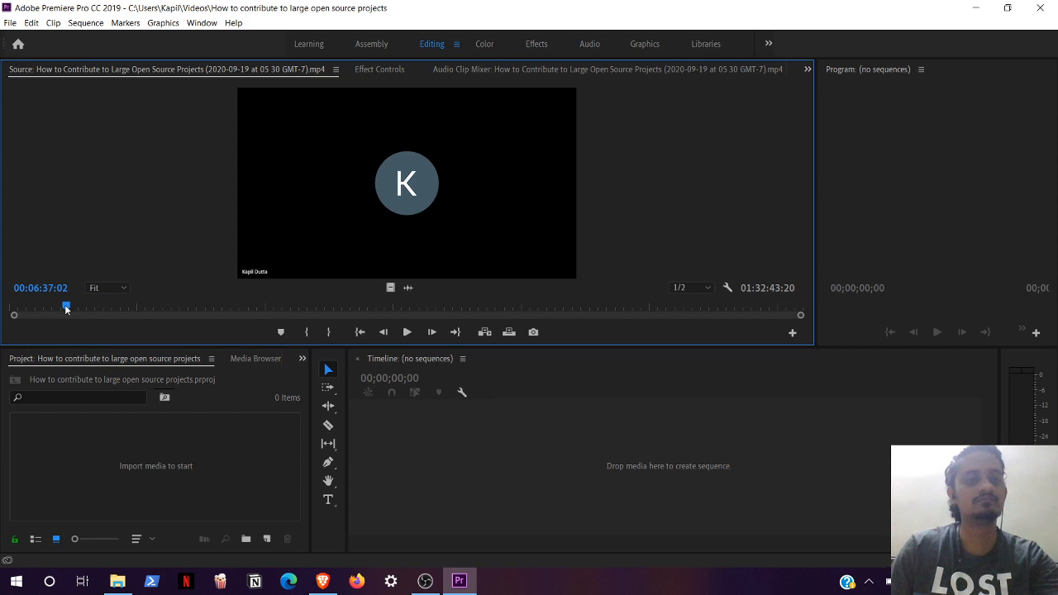
key("space")
left_click(74, 307)
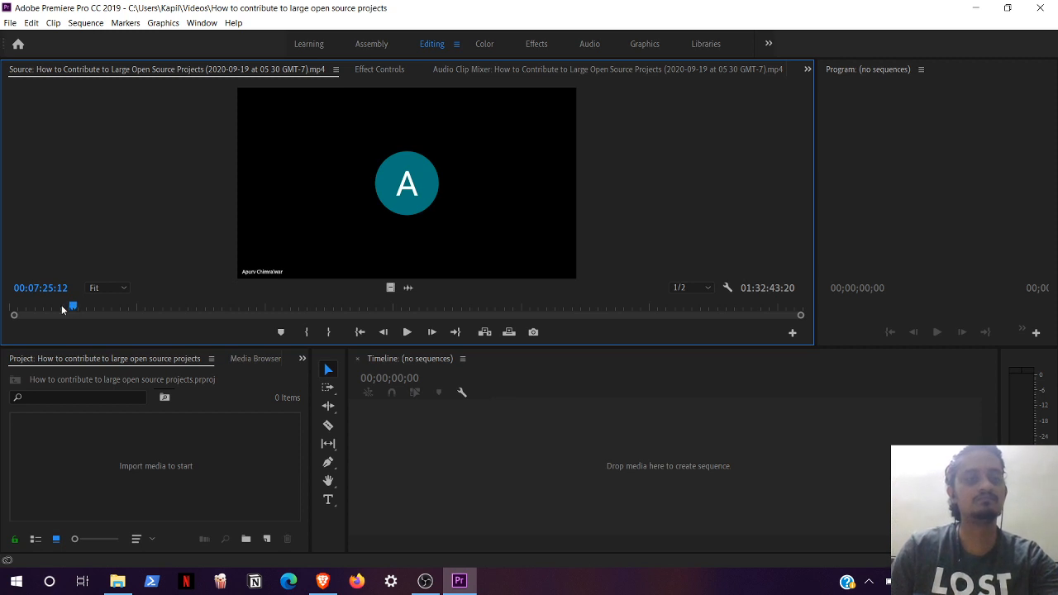
key("space")
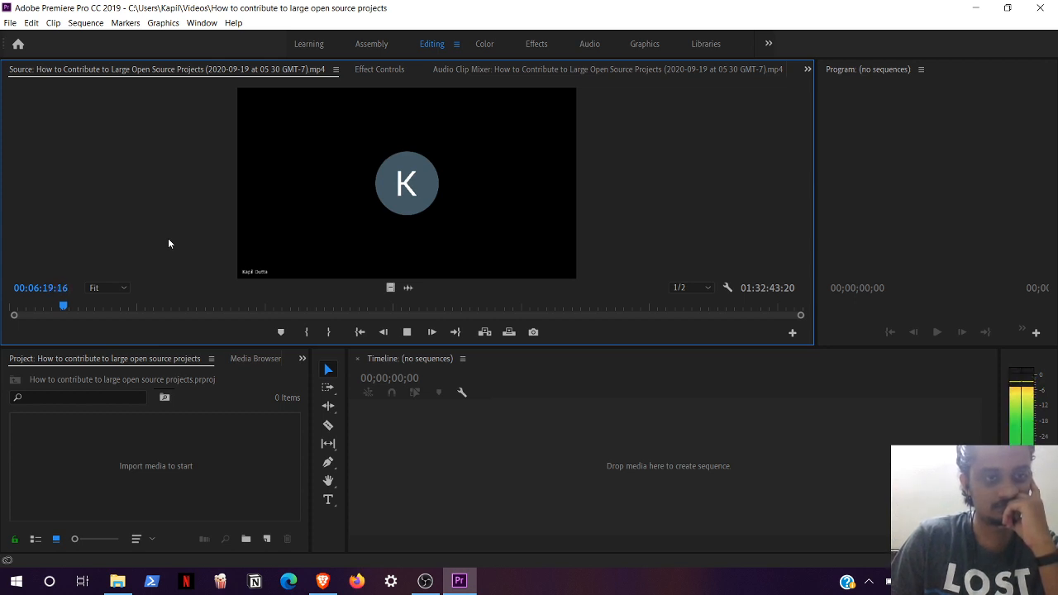
key("space")
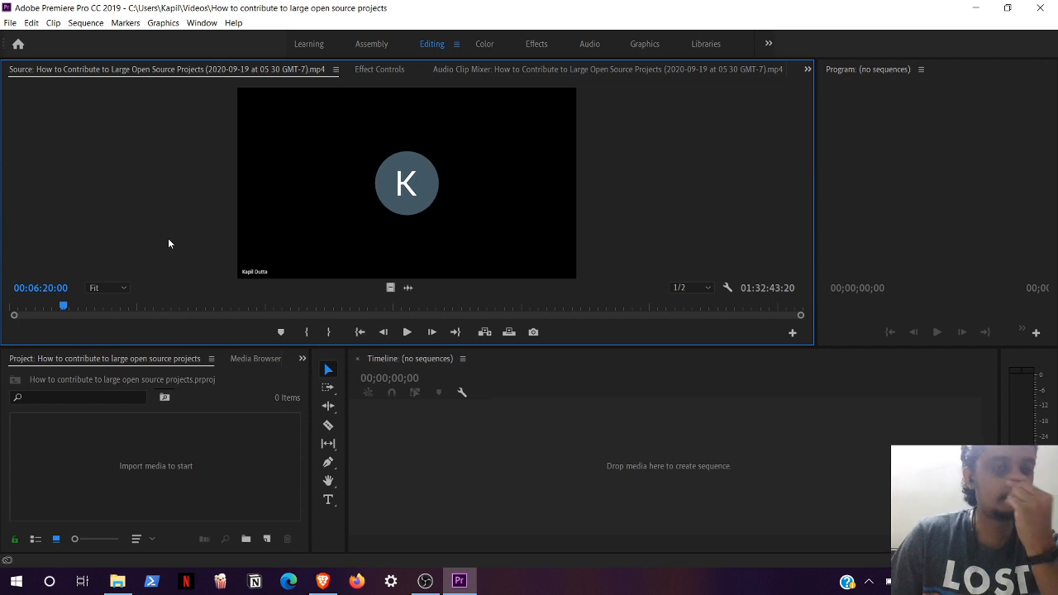
Step: Find the start of the Coderplex slide presentation by playing from 00:13:38:08, pausing at 00:13:55:18 and just past 00:14:11
left_click(131, 307)
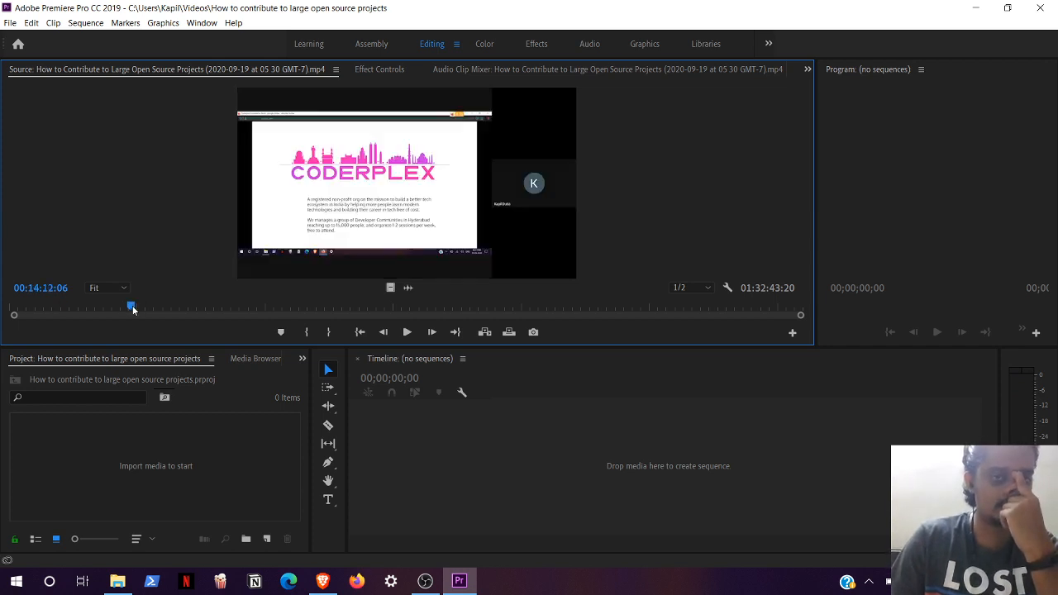
left_click_drag(132, 308, 128, 308)
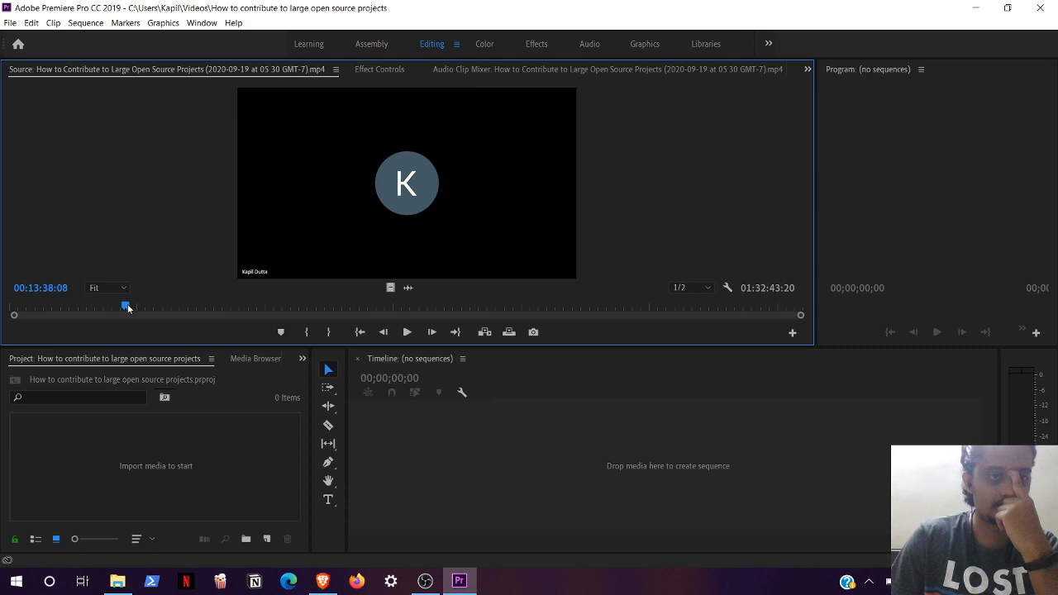
key("space")
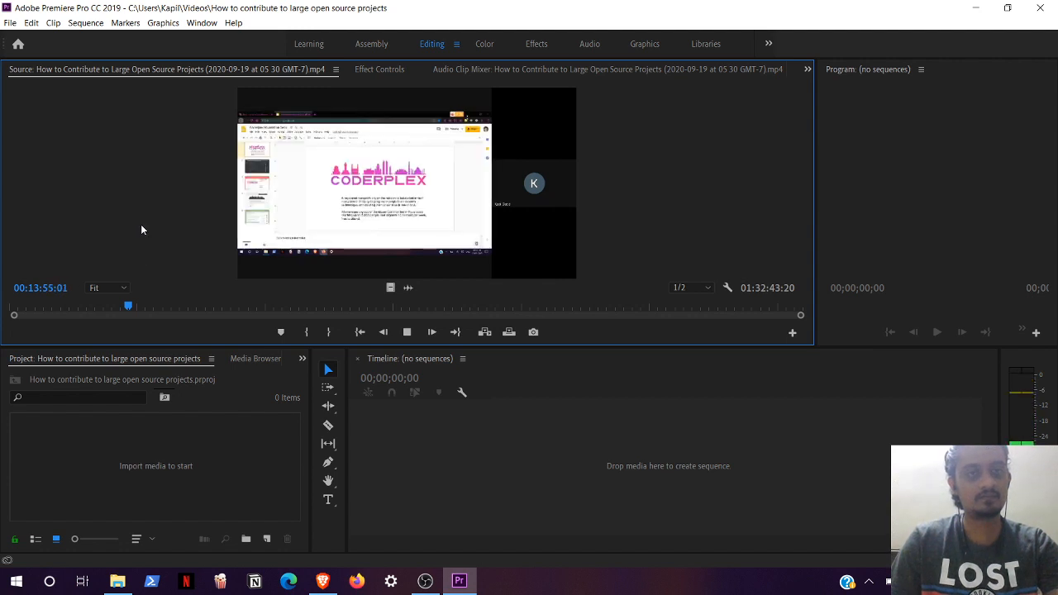
key("space")
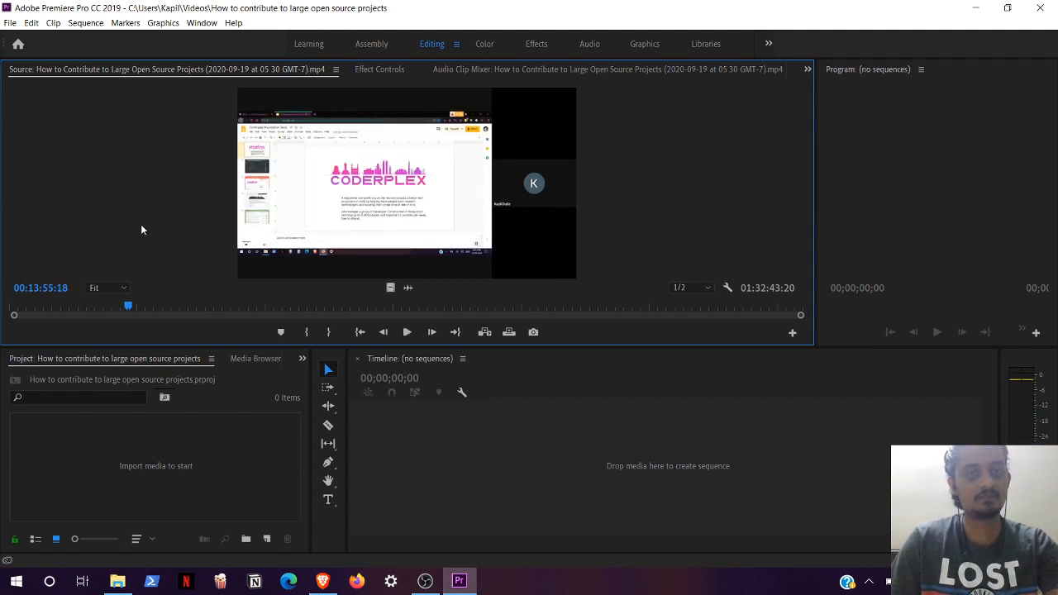
key("space")
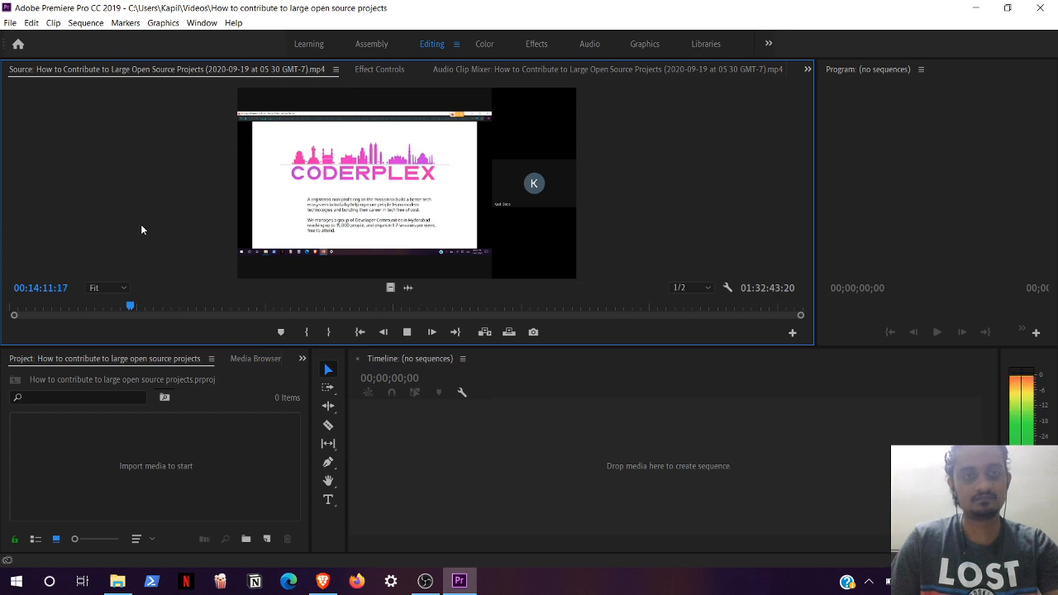
key("space")
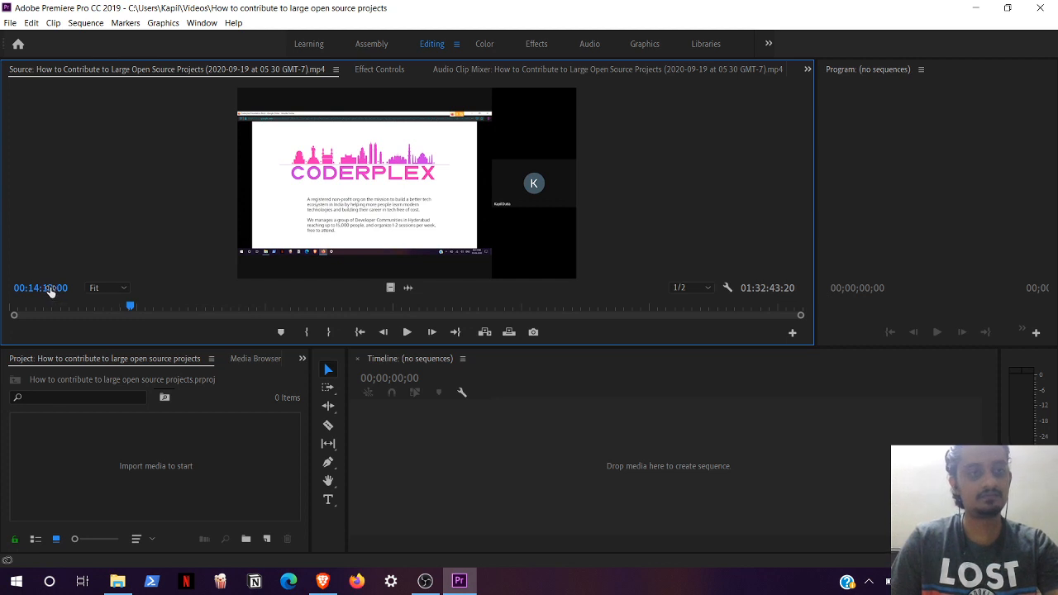
Step: Set the source playhead to 00:14:10:04 and add a marker there
left_click_drag(51, 291, 18, 286)
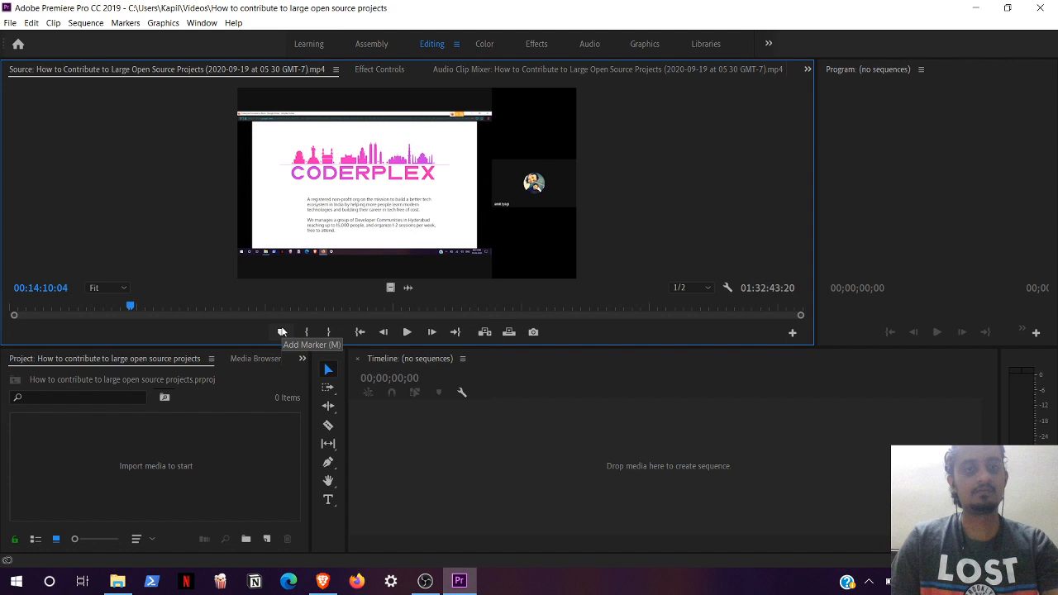
left_click(282, 331)
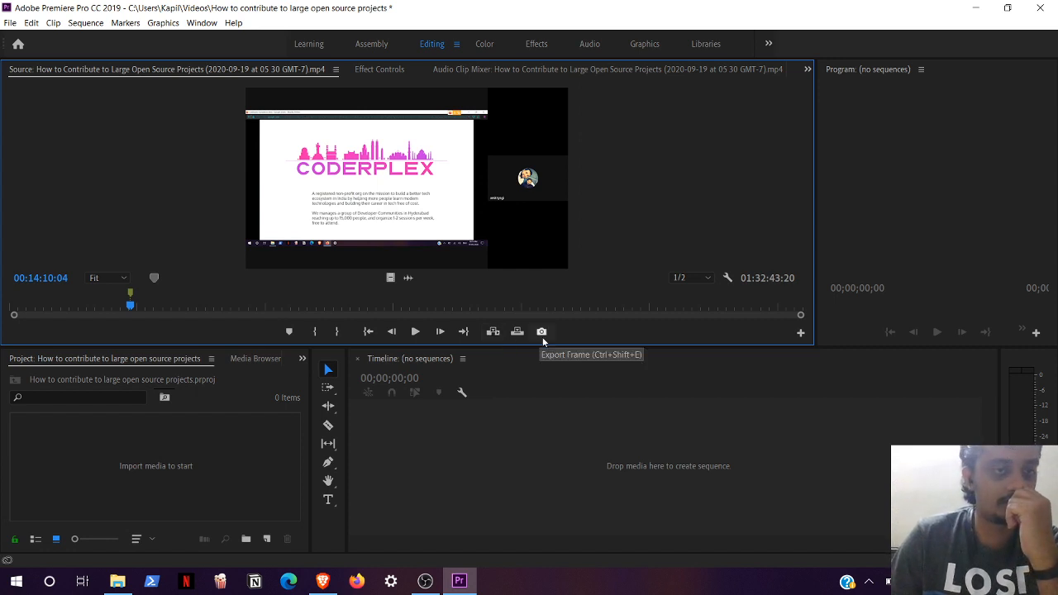
Step: Listen on to about 00:14:19, try the marker at 00:14:26:18, and view its settings without editing them
key("space")
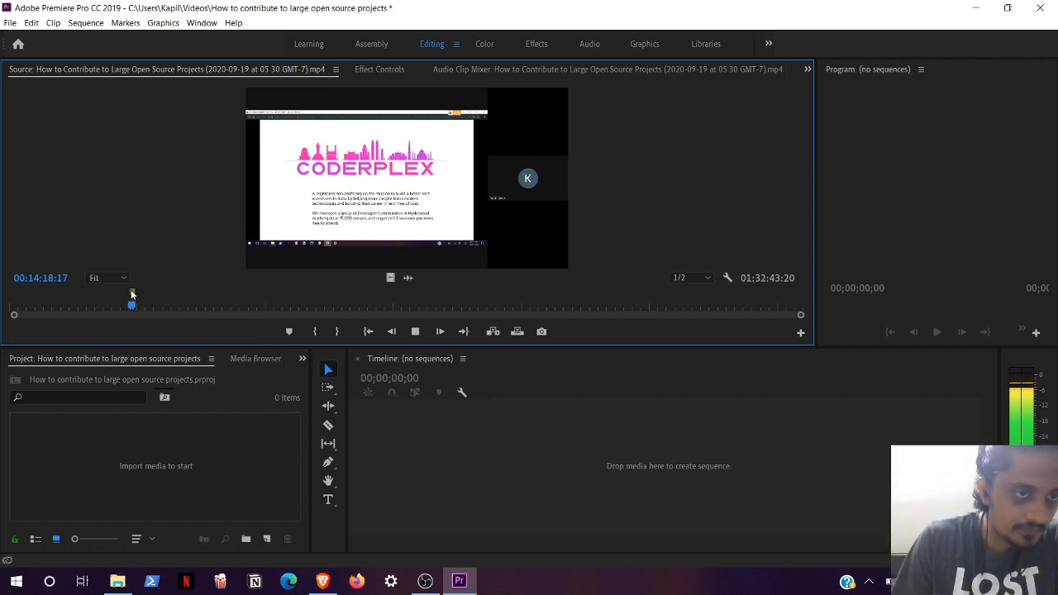
key("space")
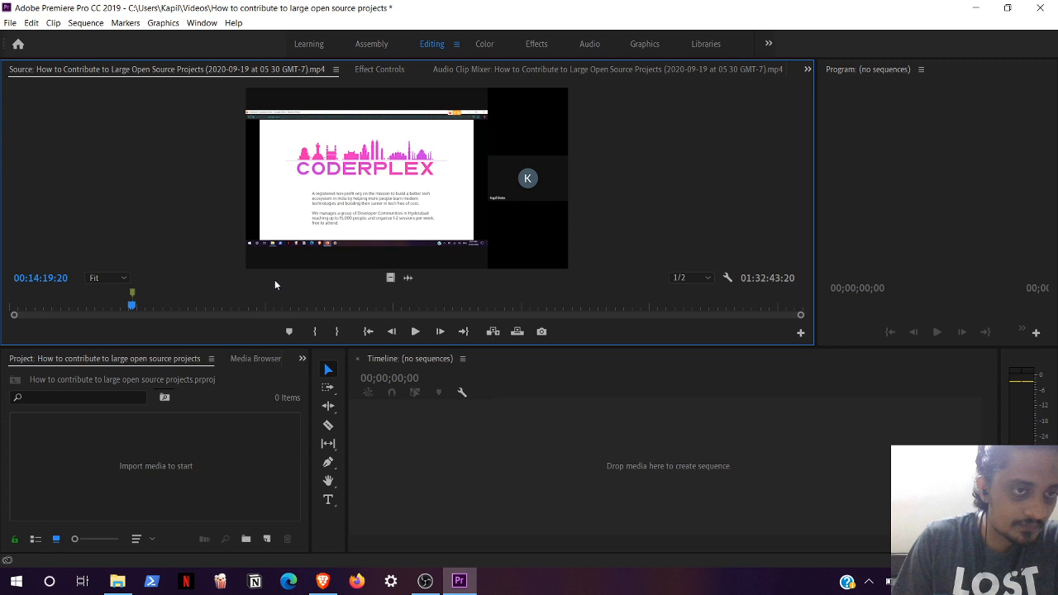
double_click(132, 294)
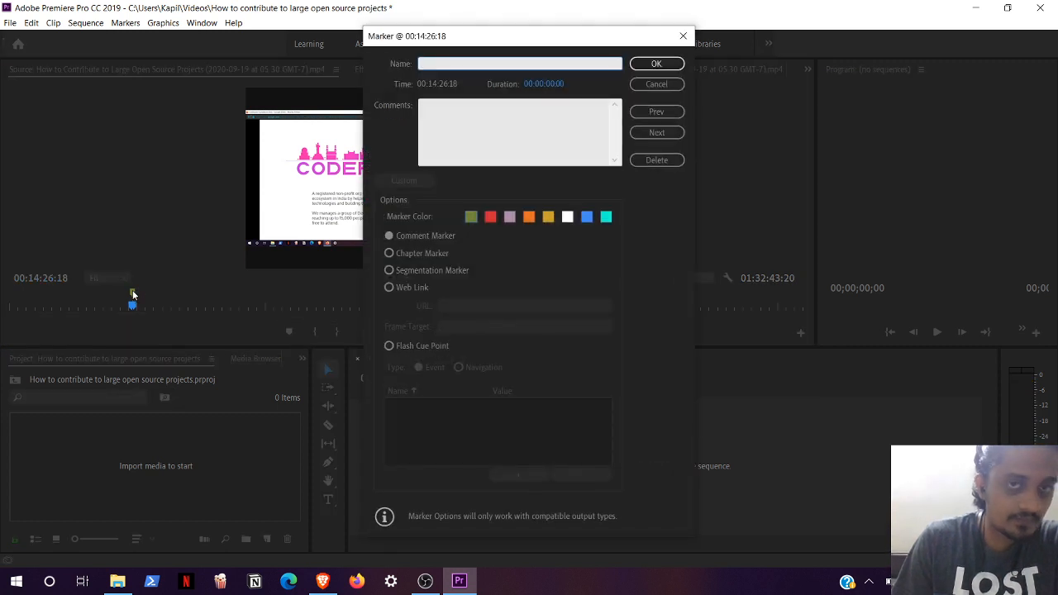
left_click(674, 36)
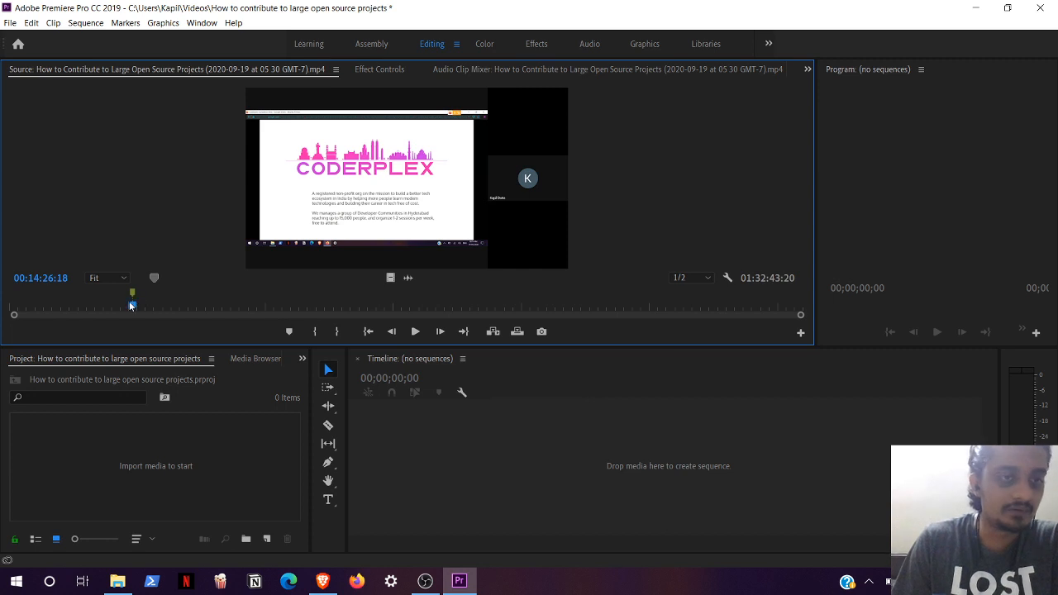
Step: Play the source recording from 00:14:26:19 and pause it at 00:14:32:13
mouse_move(132, 306)
left_mouse_down()
mouse_move(144, 306)
mouse_move(133, 306)
left_mouse_up()
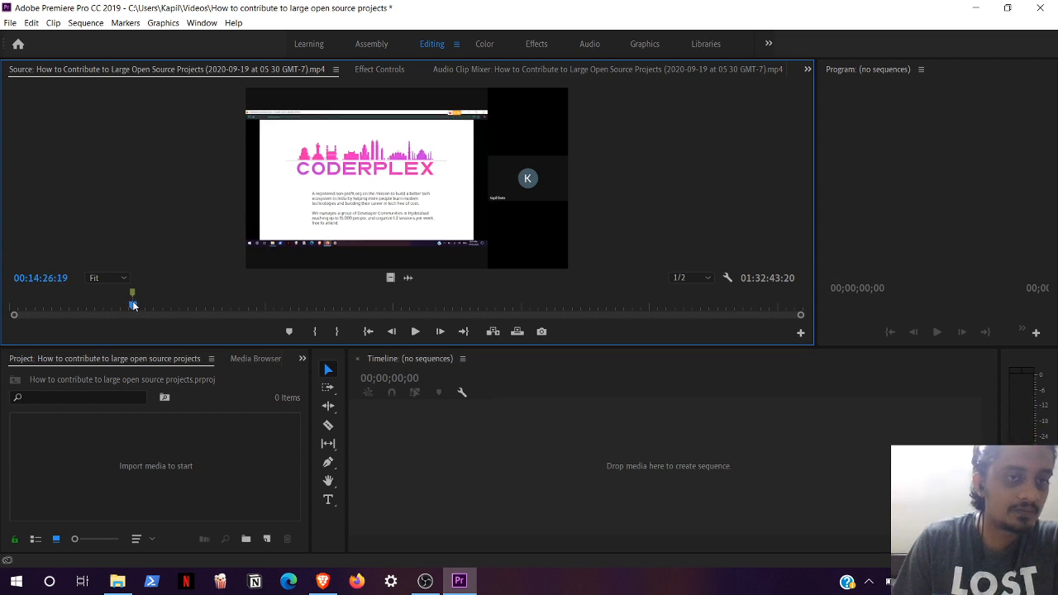
left_click(415, 331)
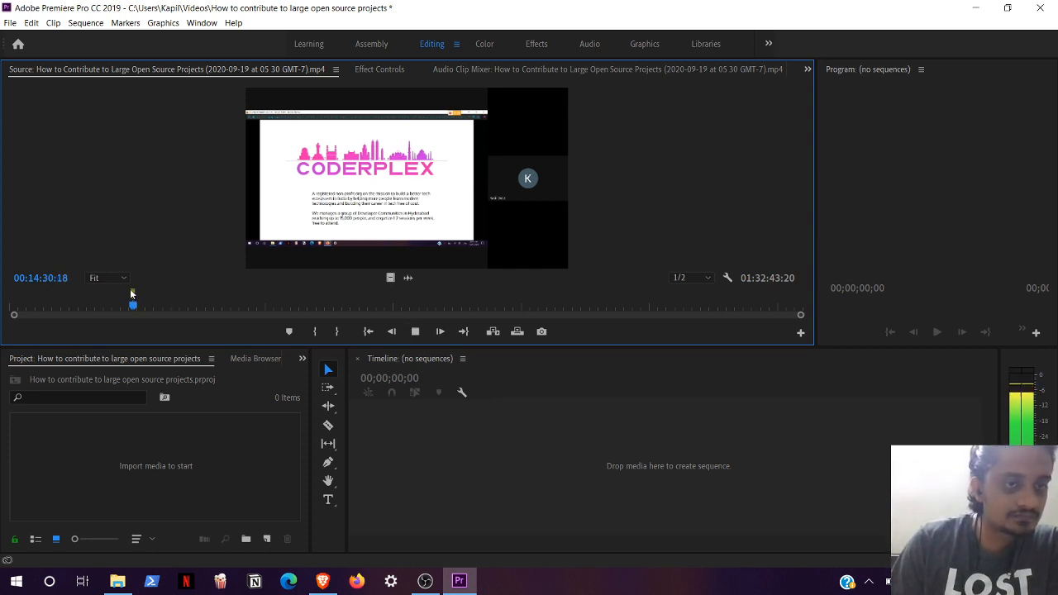
left_click(415, 332)
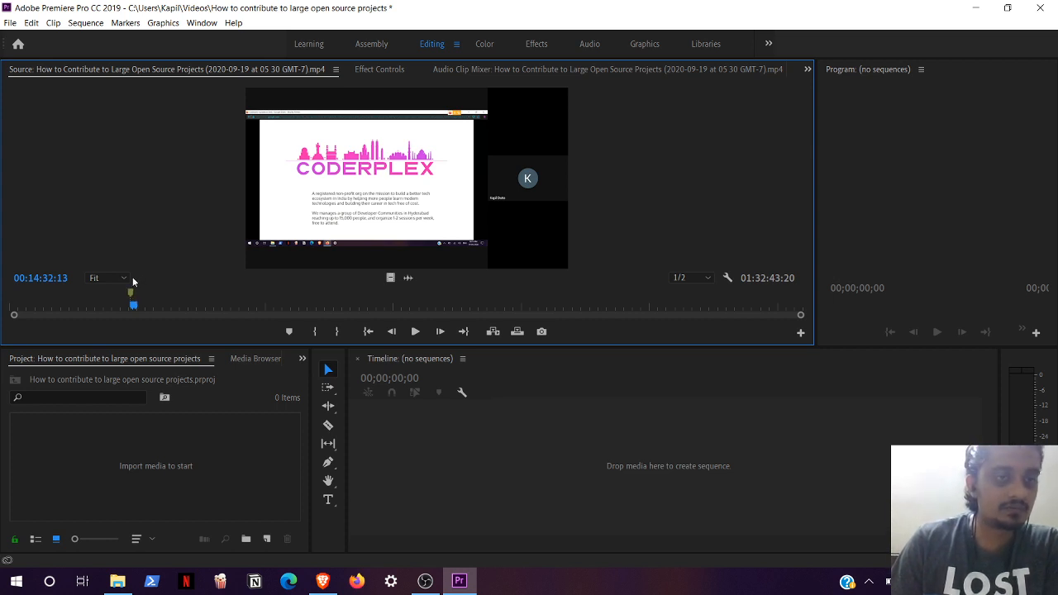
Step: Play the source recording from the marker at 00:14:12:05, skim ahead through 00:16:42:09 and 00:49:58, and pause at 00:50:03:22
left_click(129, 304)
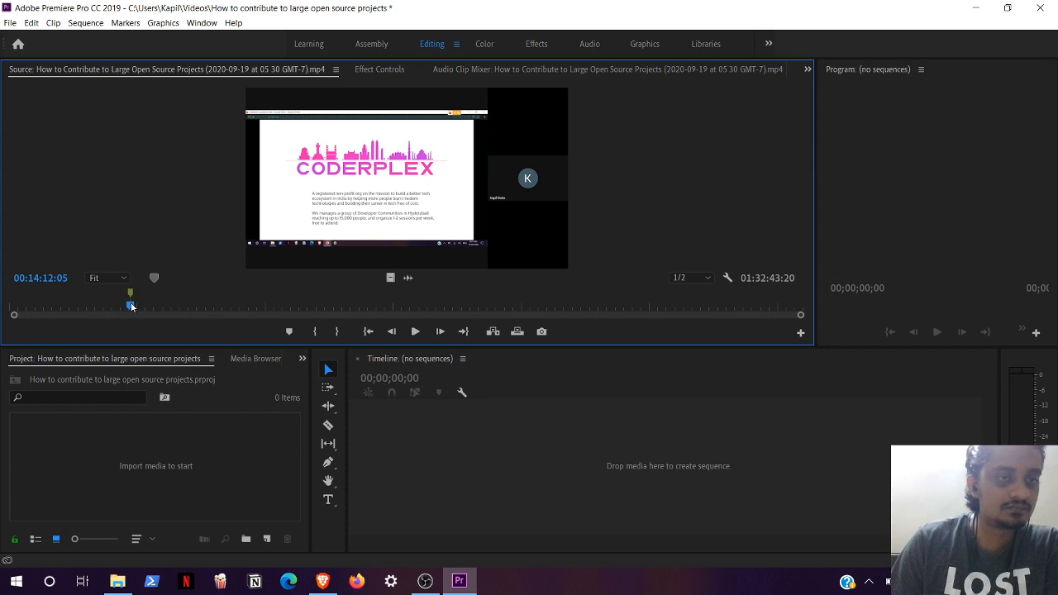
key("space")
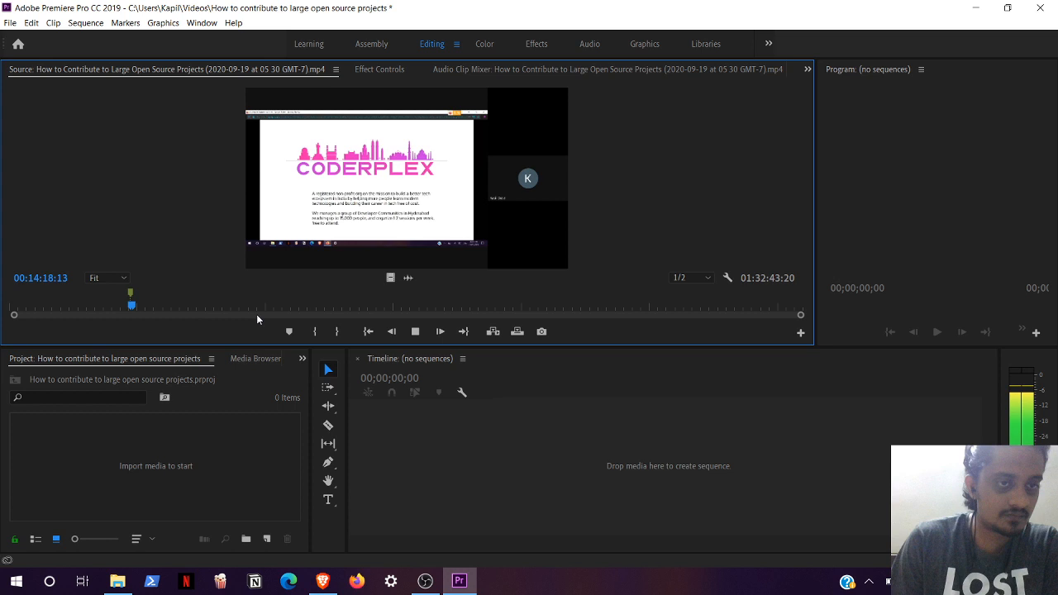
left_click_drag(132, 305, 153, 309)
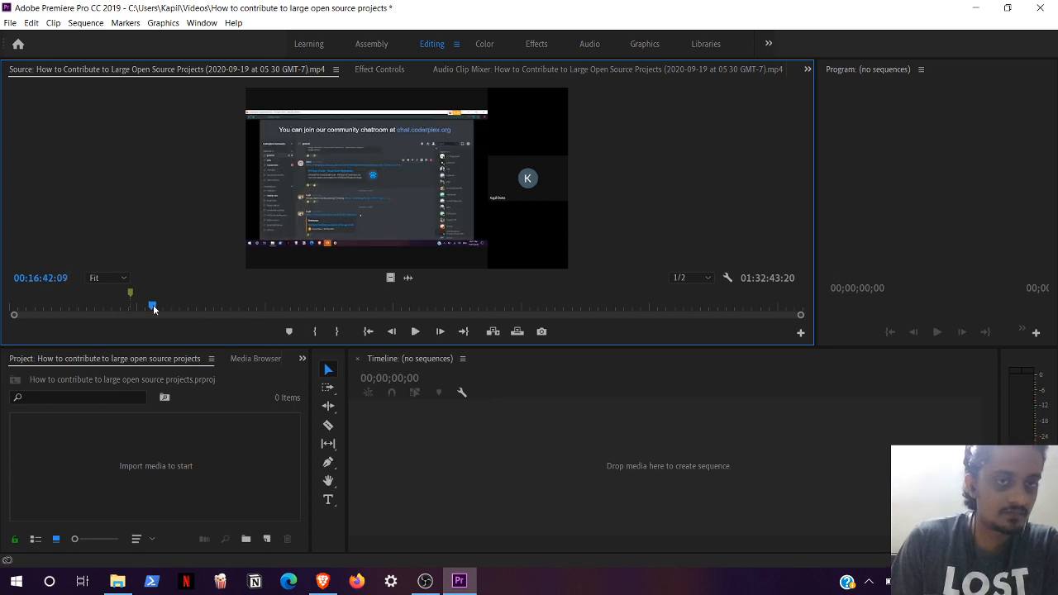
left_click(415, 332)
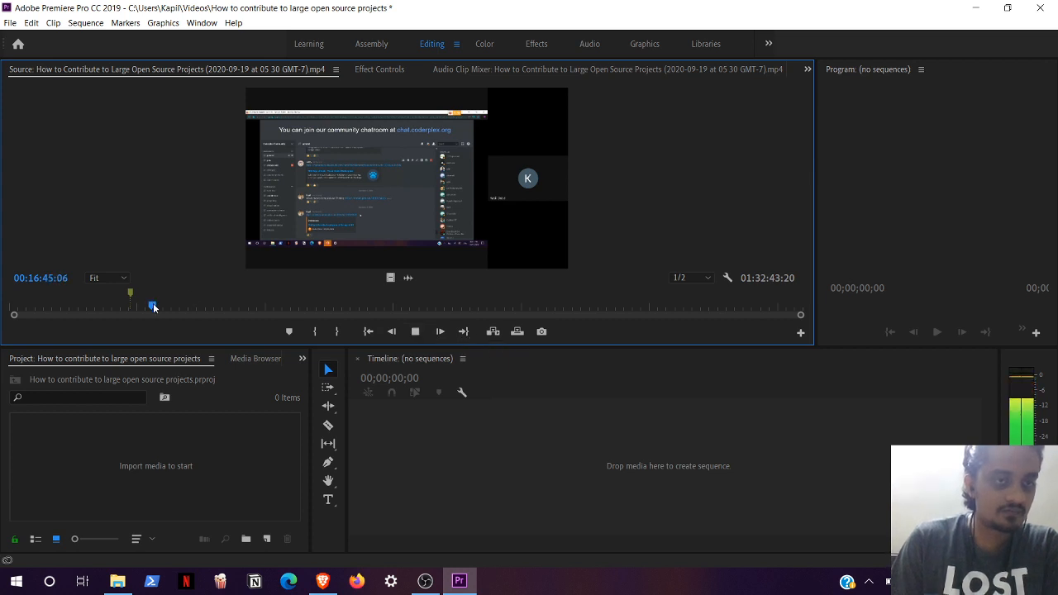
left_click_drag(154, 304, 182, 308)
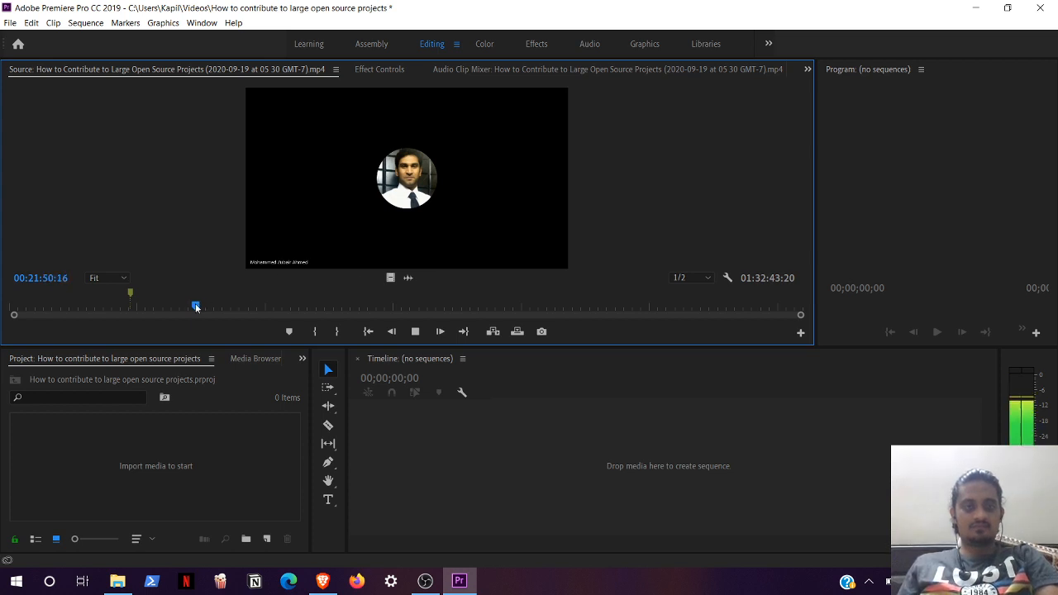
left_click_drag(195, 305, 434, 306)
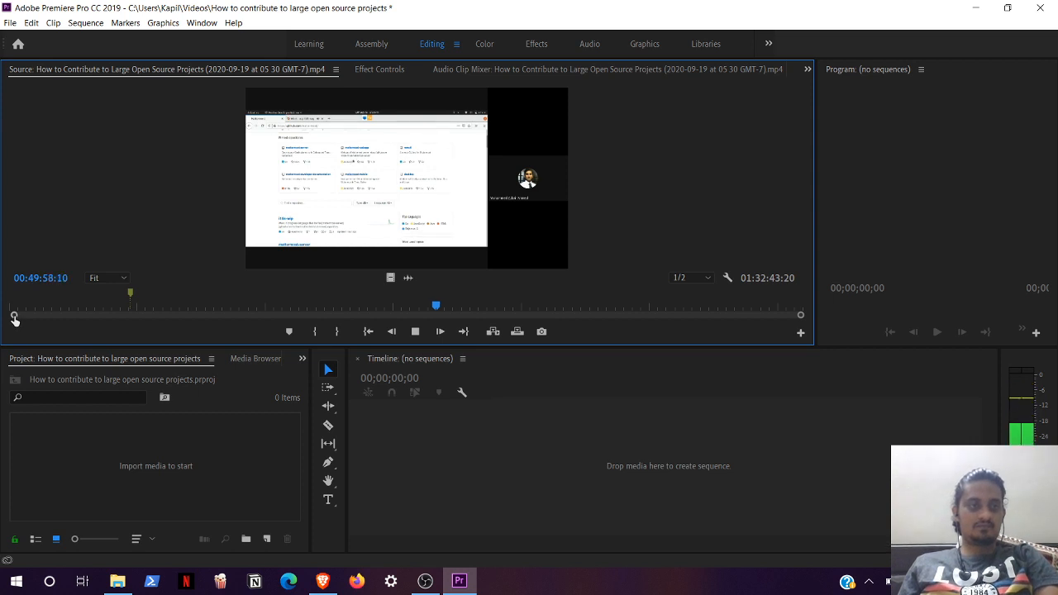
mouse_move(14, 316)
left_mouse_down()
mouse_move(62, 318)
mouse_move(4, 319)
left_mouse_up()
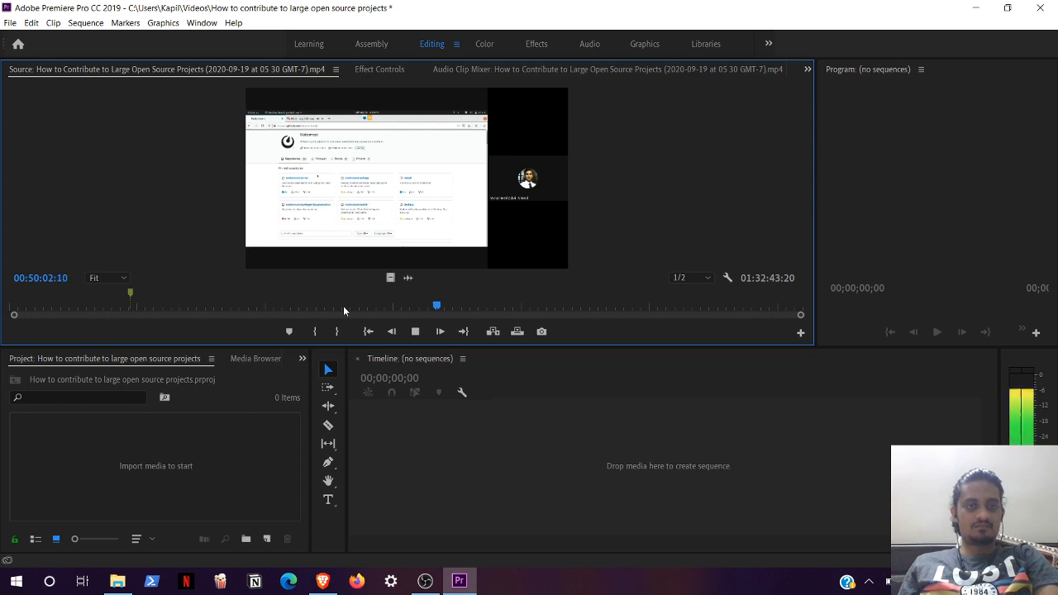
left_click(420, 333)
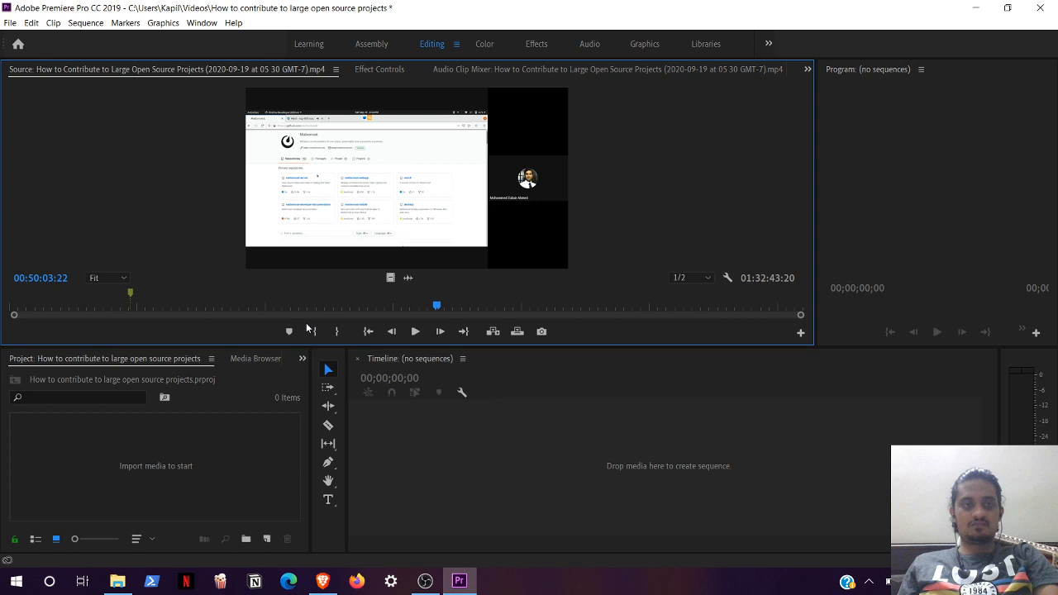
Step: Jump the source playhead to the In point, the Out point, and back to the marker at 00:14:12:05
right_click(126, 314)
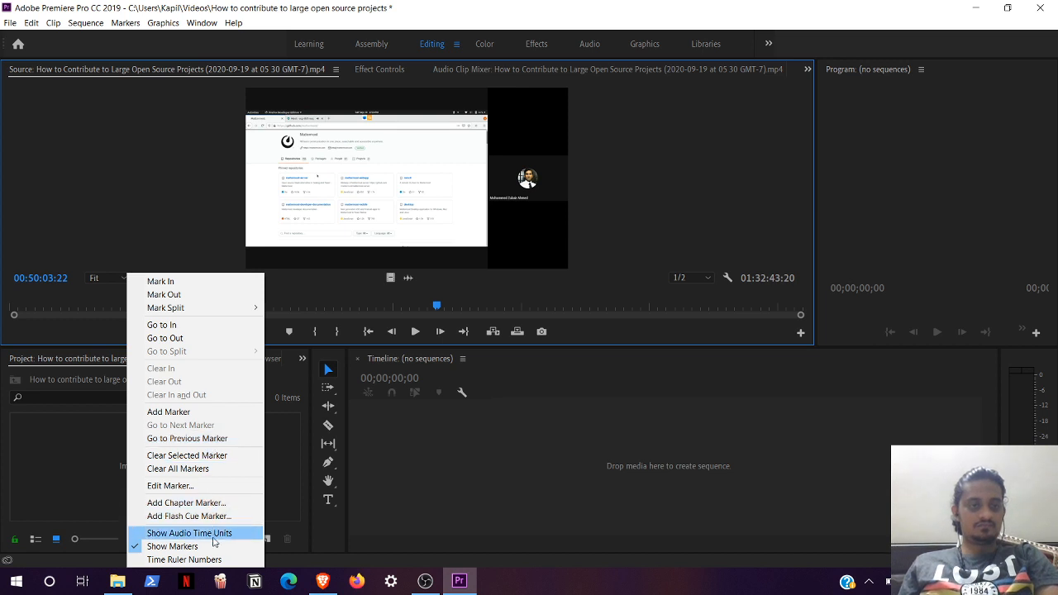
left_click(222, 324)
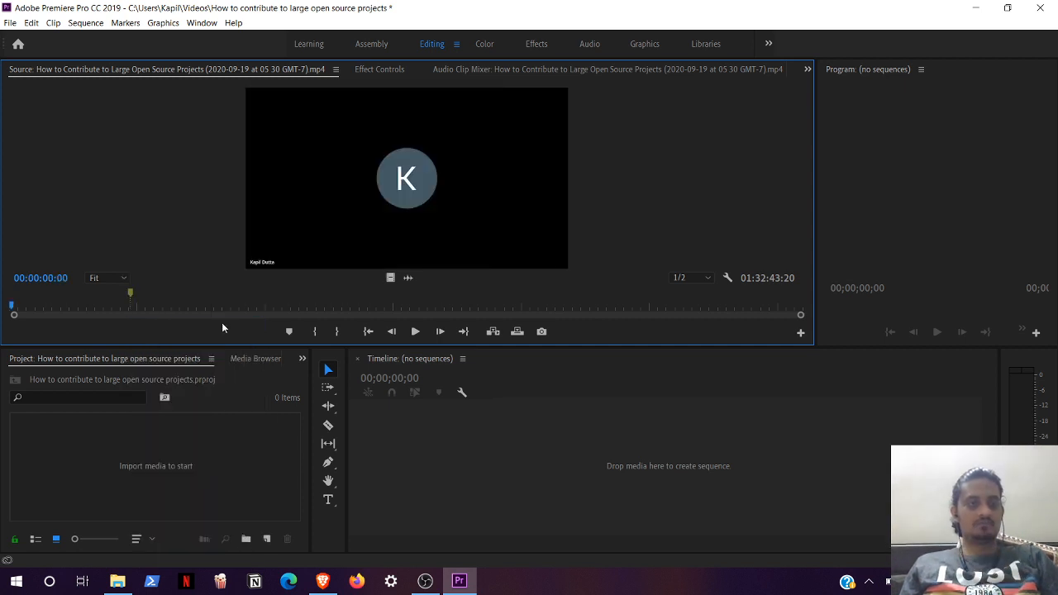
right_click(186, 308)
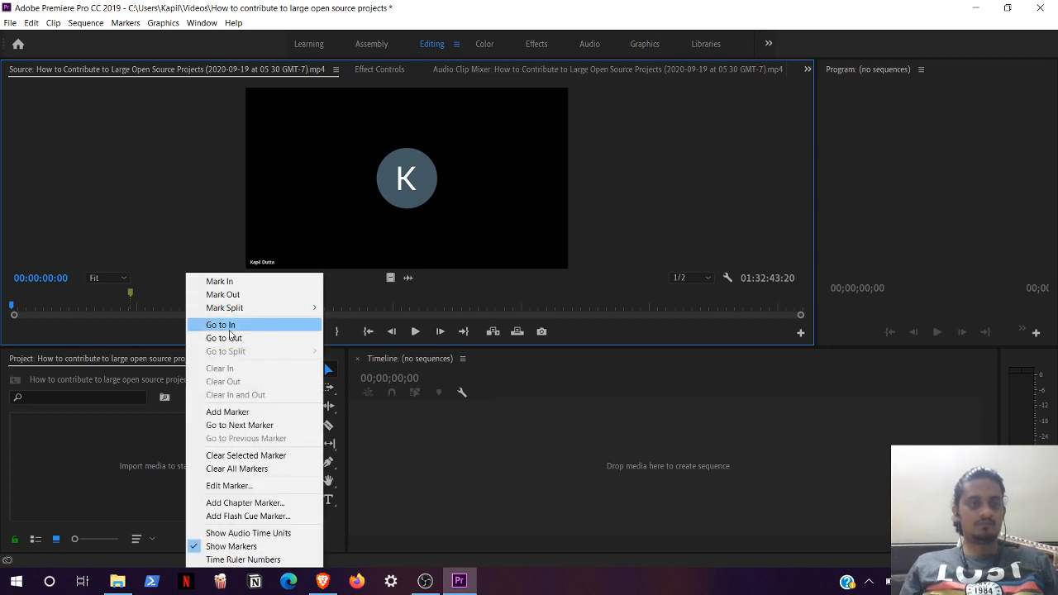
left_click(231, 338)
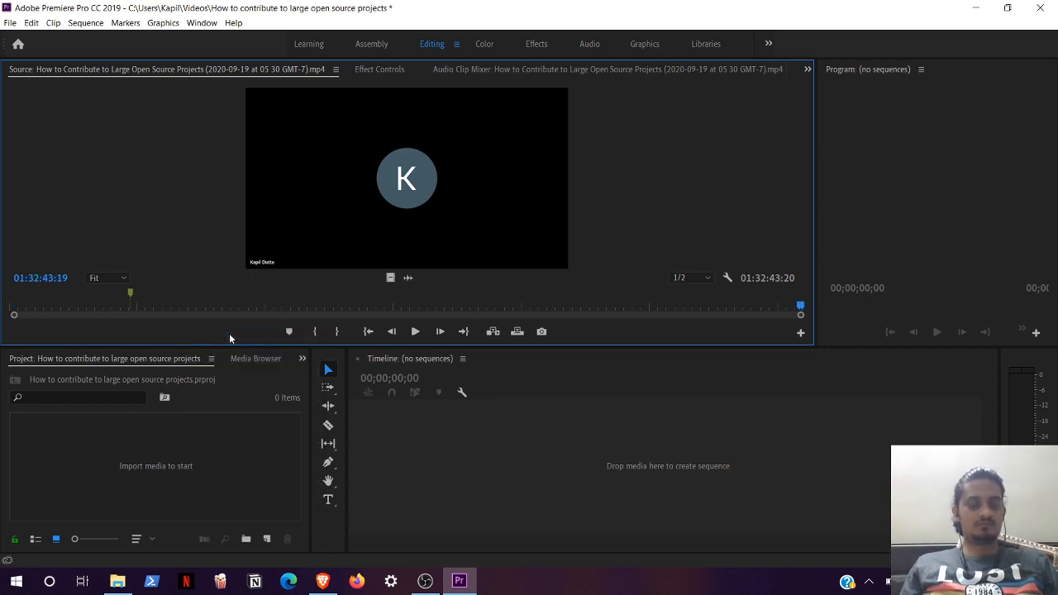
right_click(206, 304)
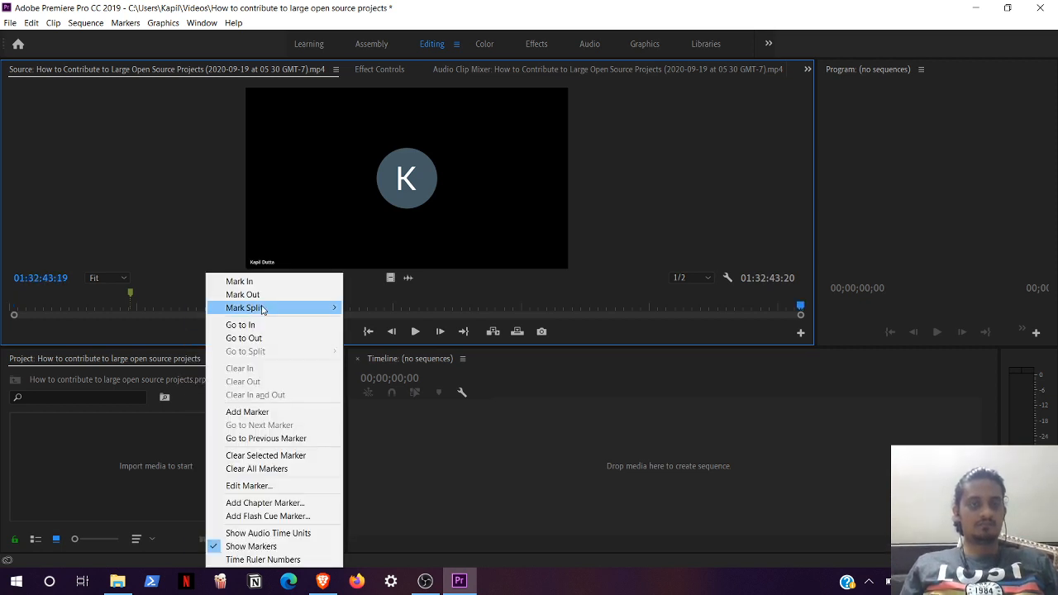
mouse_move(262, 309)
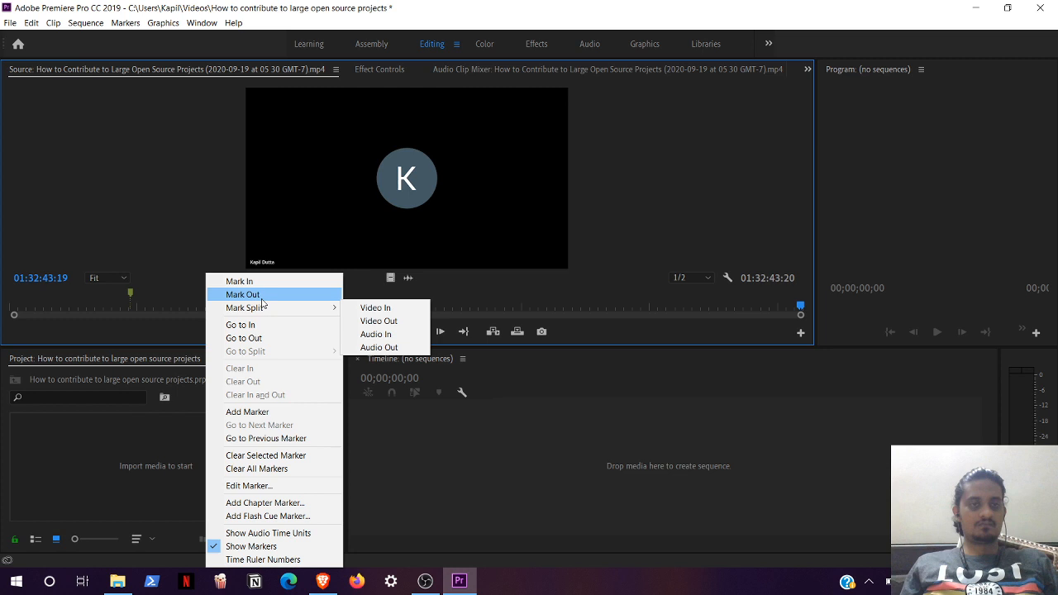
left_click(130, 297)
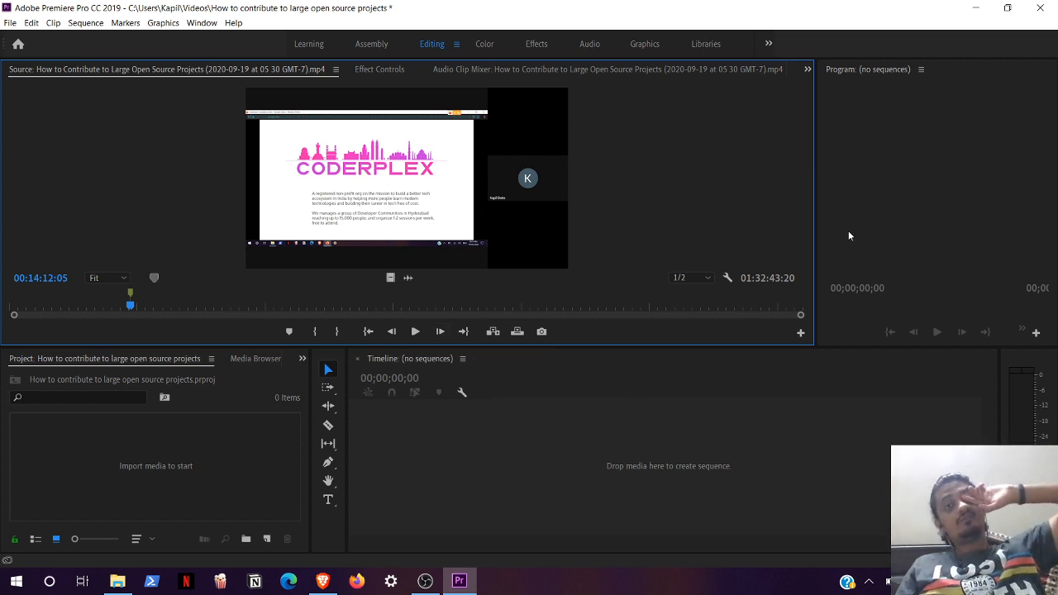
left_click(728, 280)
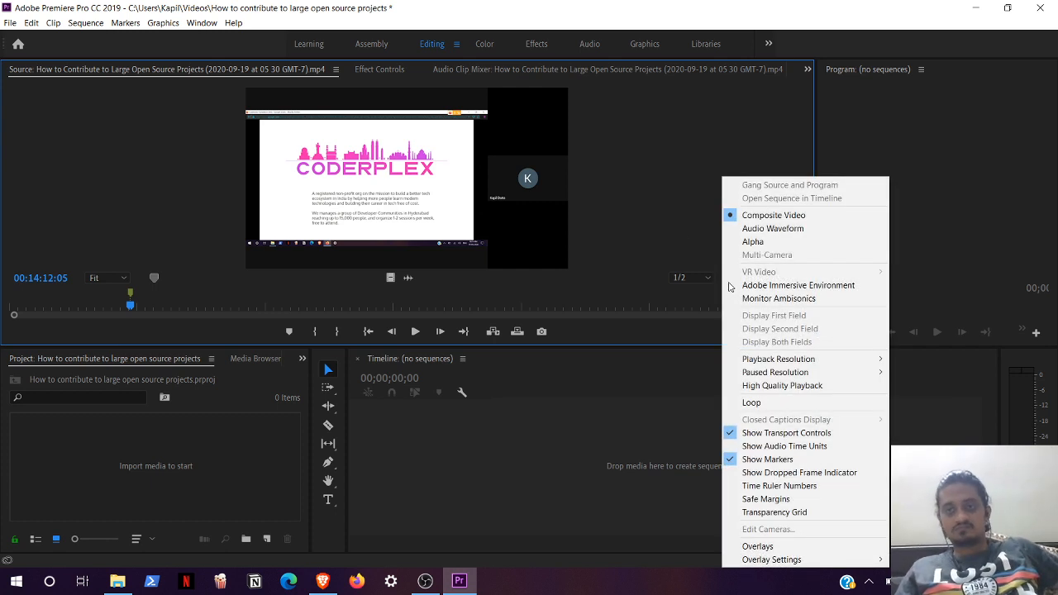
left_click(172, 239)
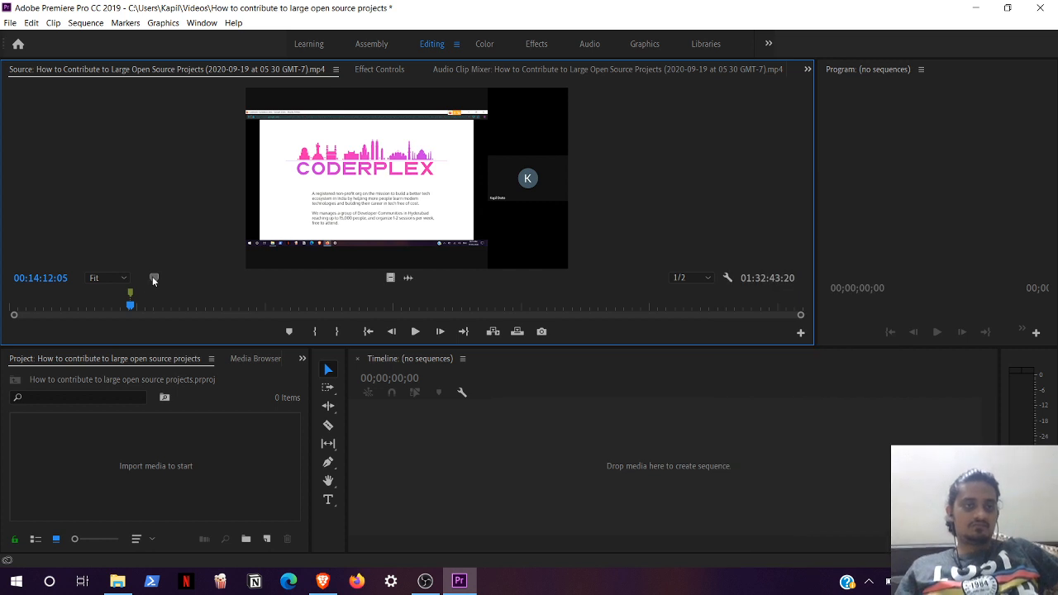
right_click(135, 308)
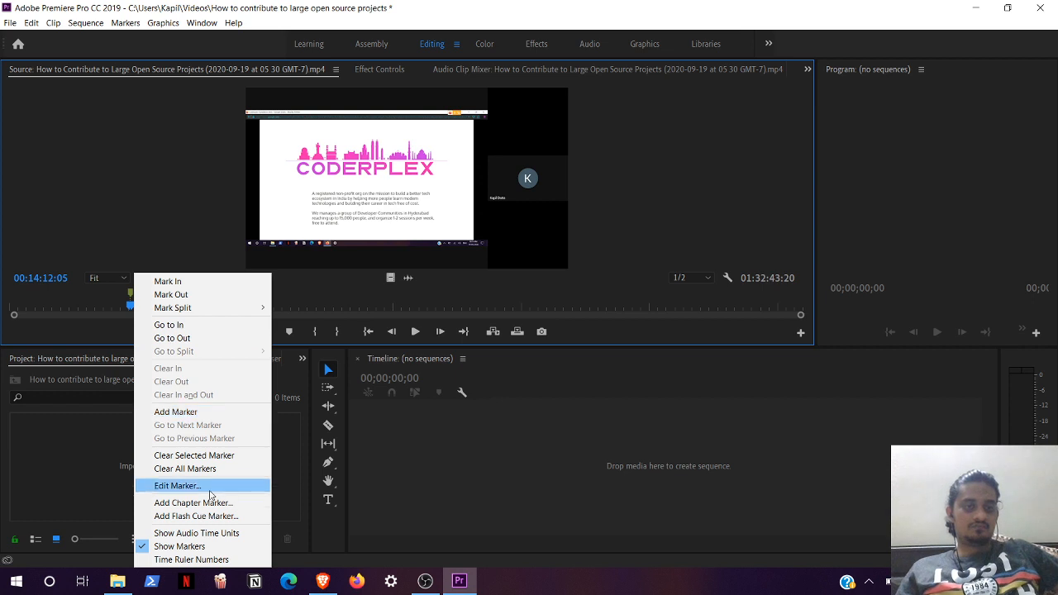
left_click(82, 475)
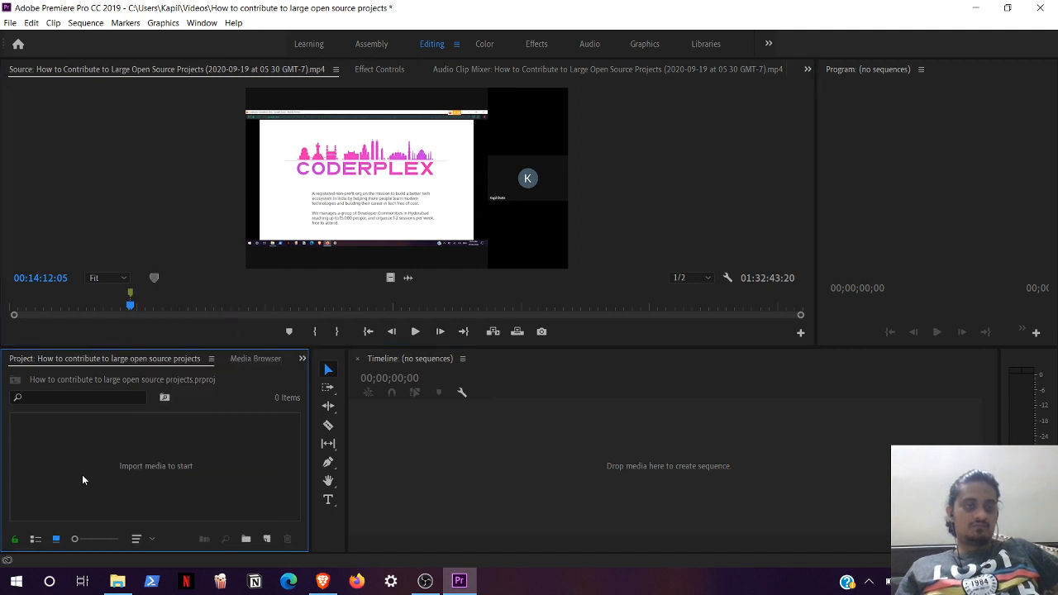
left_click(167, 233)
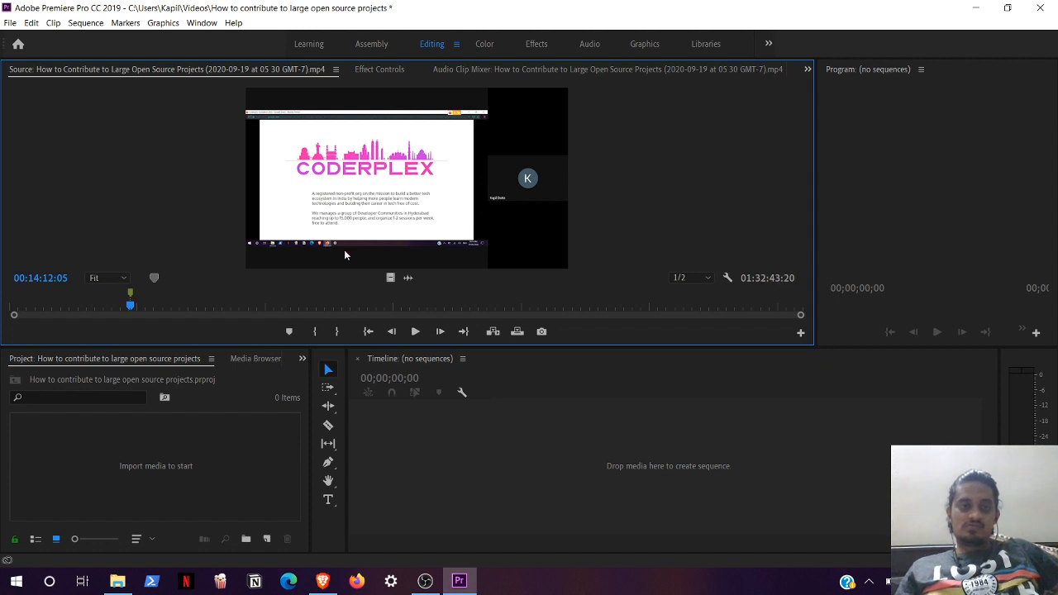
Step: Activate the Slip Tool and widen the tool palette so its tools fit in three columns
left_click(325, 447)
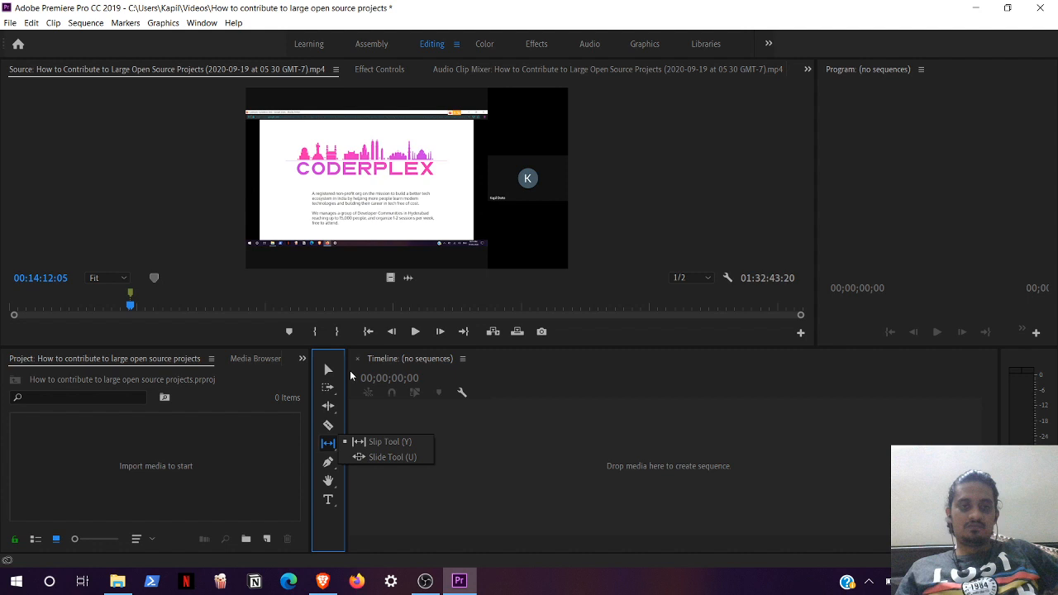
left_click(391, 443)
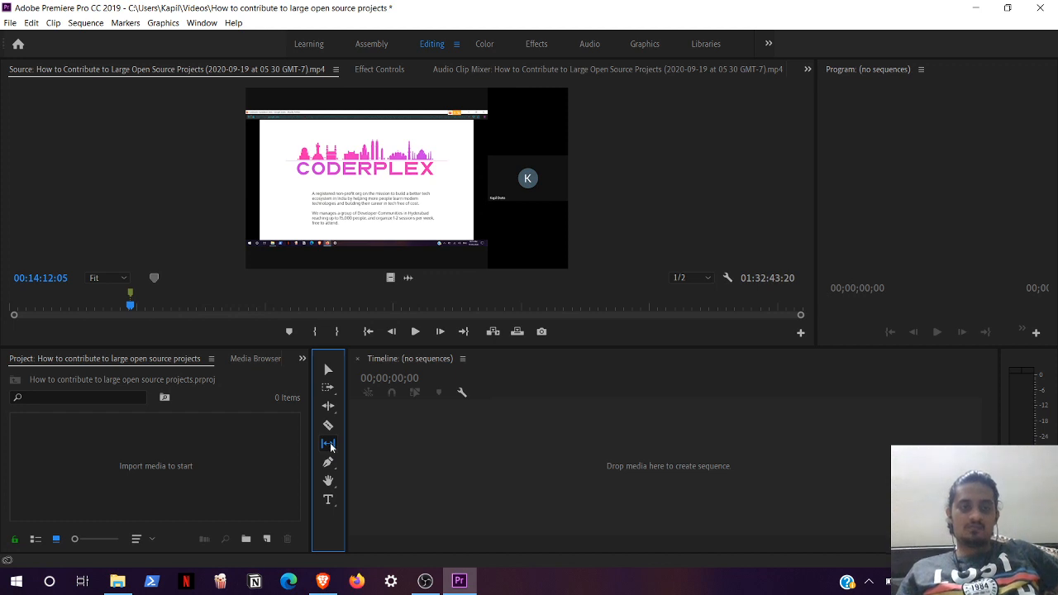
left_click_drag(346, 446, 384, 438)
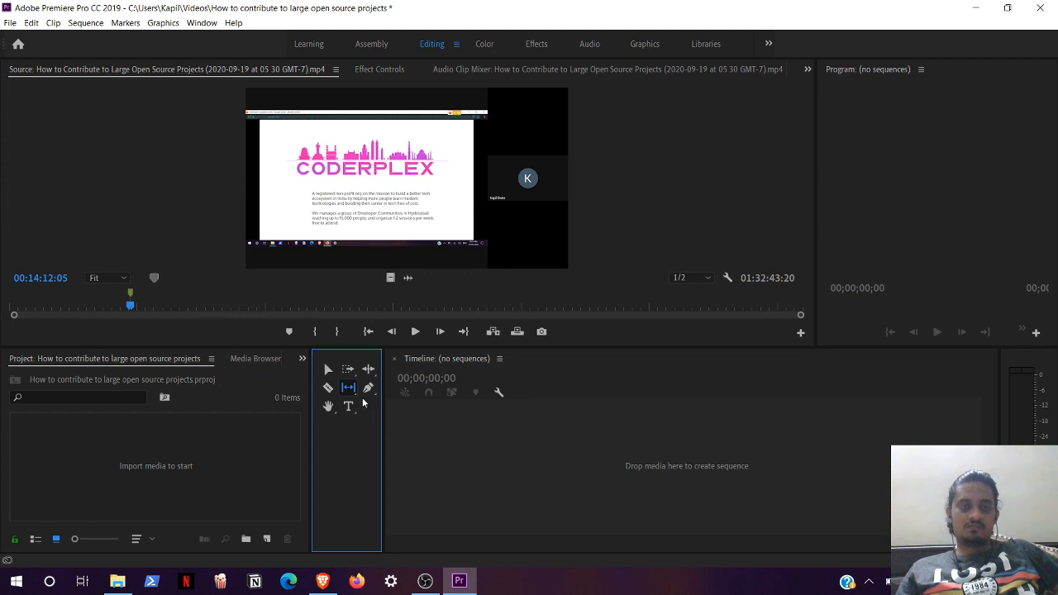
Step: Move the source marker back to about 00:13:50, listening up to 00:14:20:09 and again from the marker
left_click(136, 306)
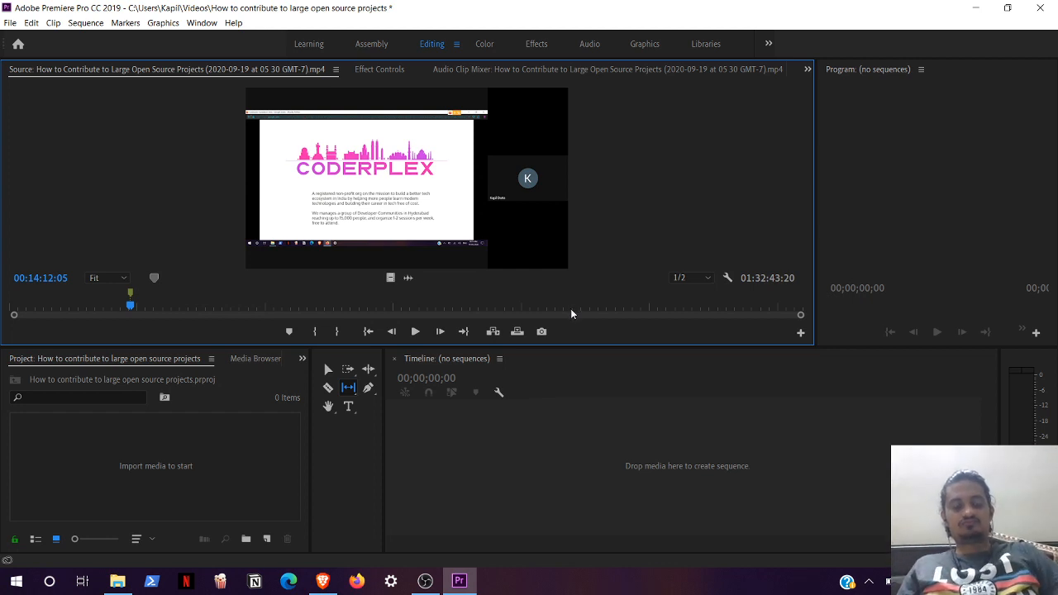
left_click(570, 309)
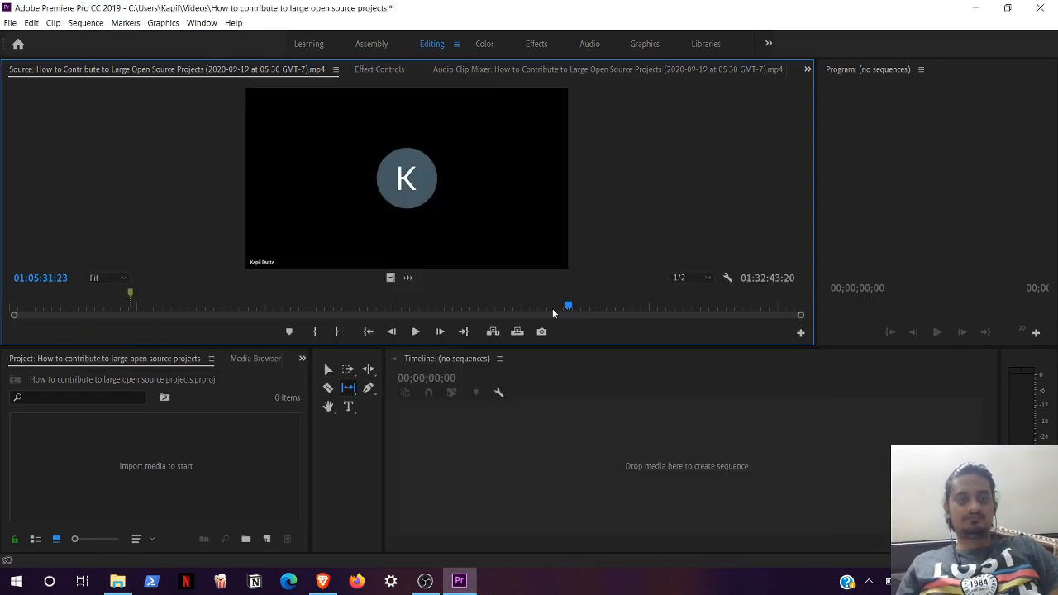
left_click(130, 295)
key("space")
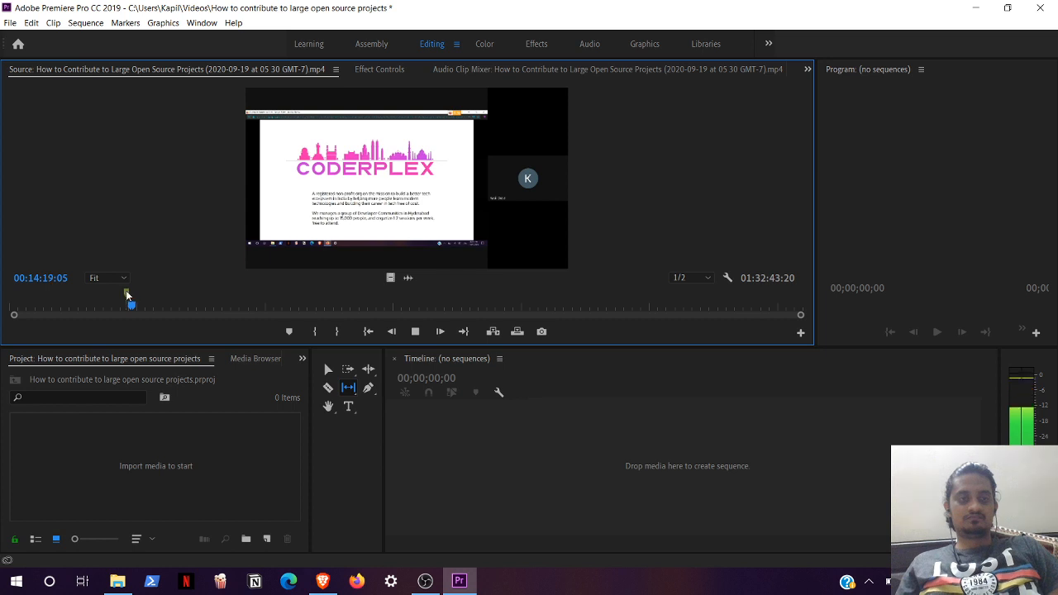
key("space")
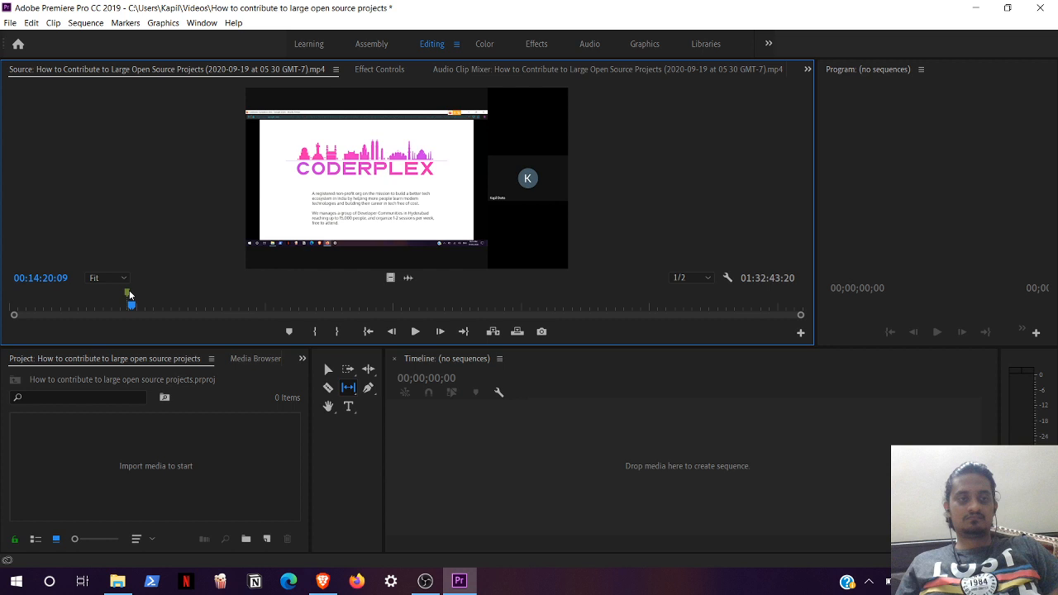
left_click(129, 294)
key("space")
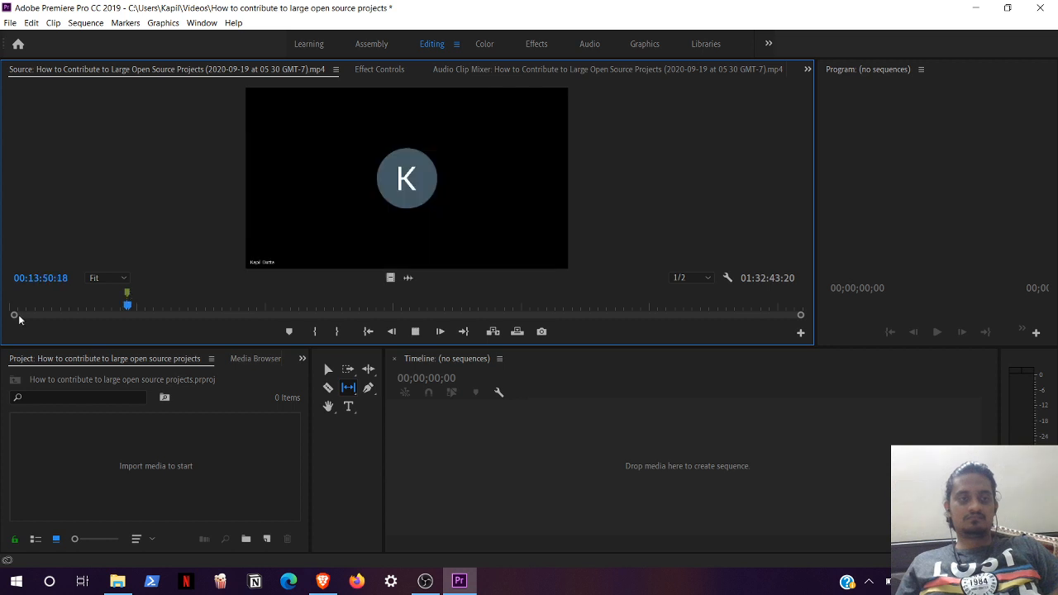
Step: Magnify the source time ruler around the Coderplex slide and play the recording from 00:14:04:01 to 00:14:13:04
left_click_drag(20, 320, 370, 321)
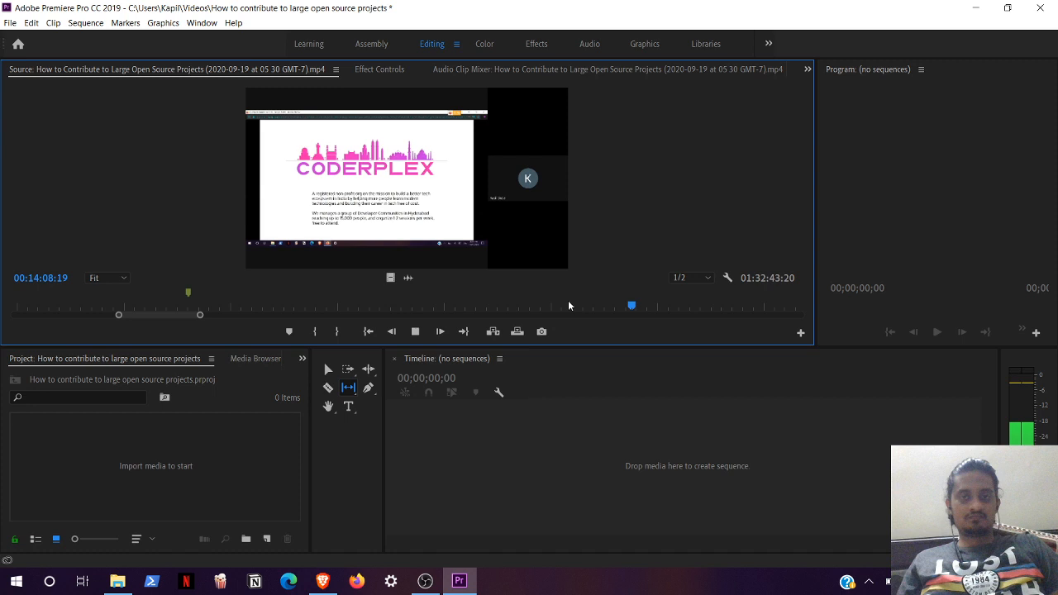
key("space")
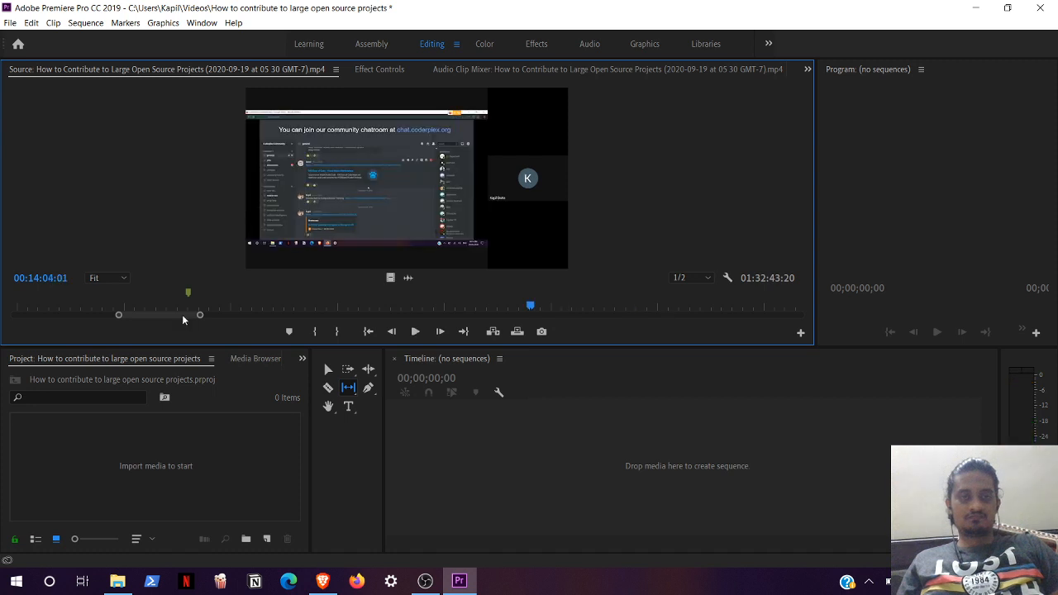
mouse_move(183, 316)
left_mouse_down()
mouse_move(159, 316)
mouse_move(183, 314)
left_mouse_up()
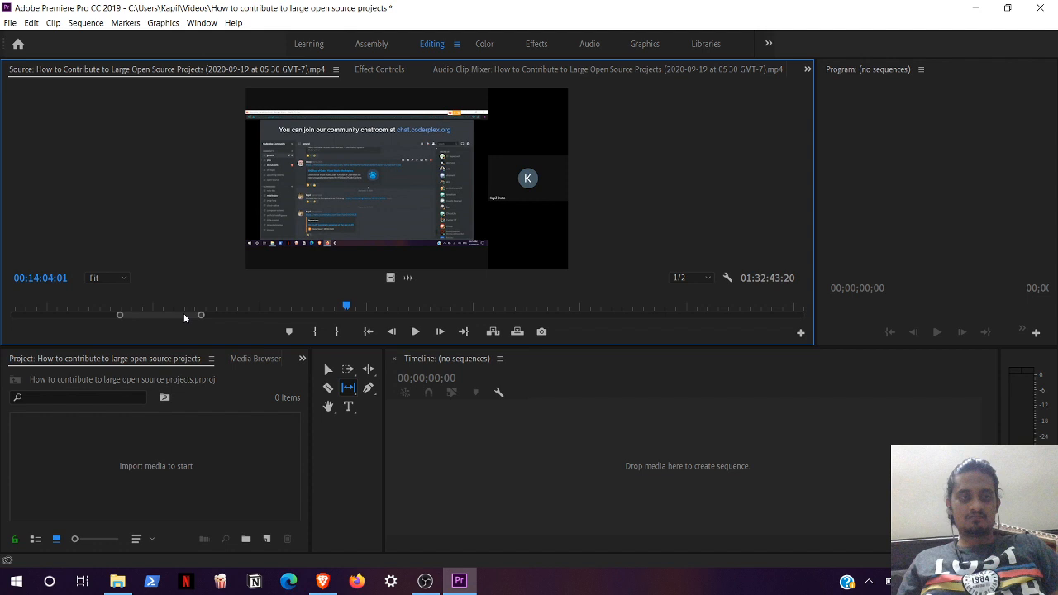
left_click(415, 331)
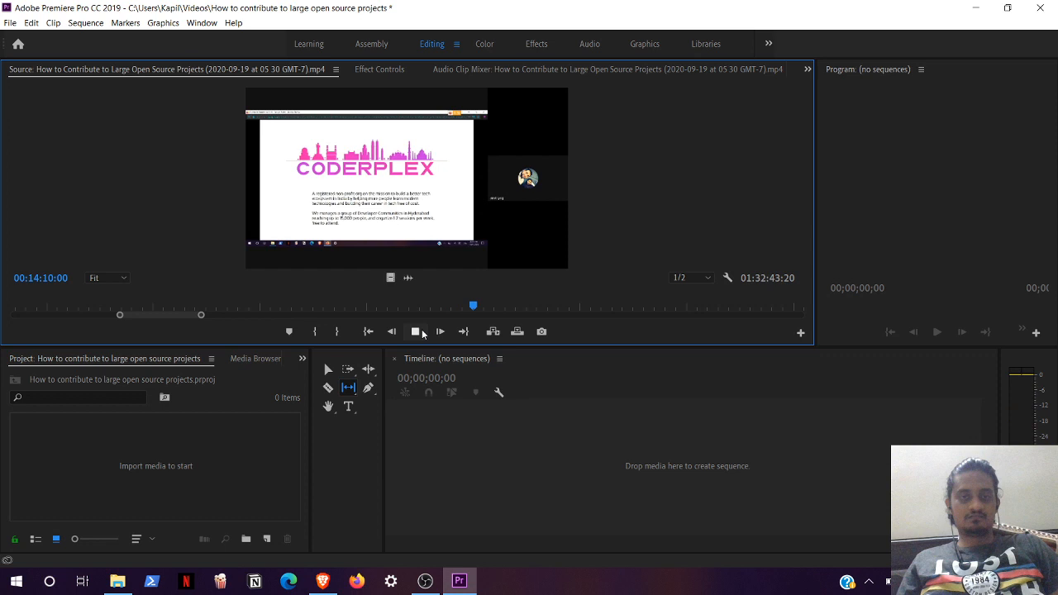
left_click(422, 332)
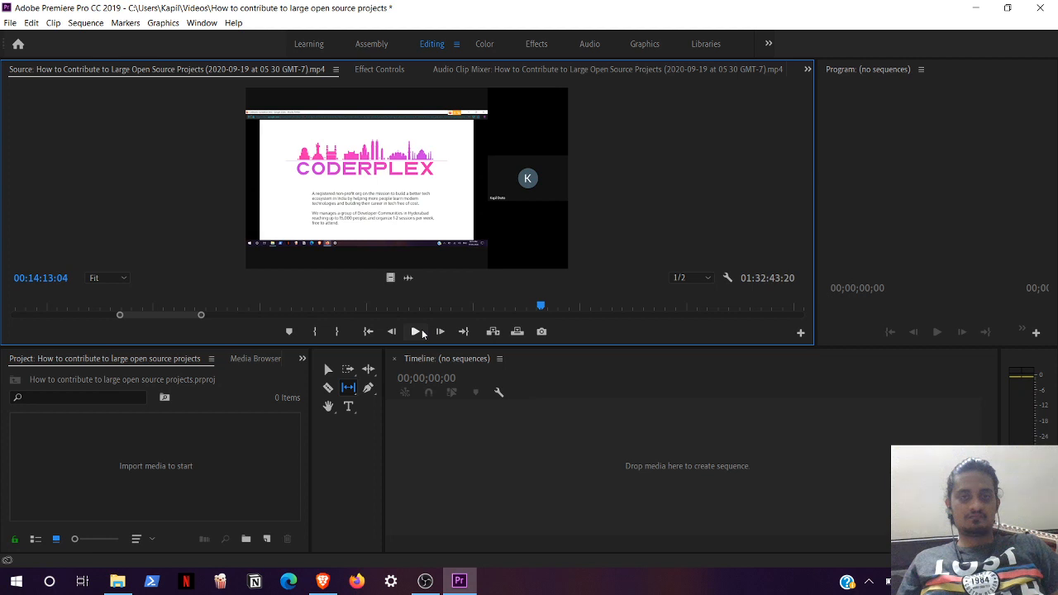
Step: Replay the source recording around 00:14:12 and step the playhead back to 00:14:10:20
left_click(508, 304)
key("space")
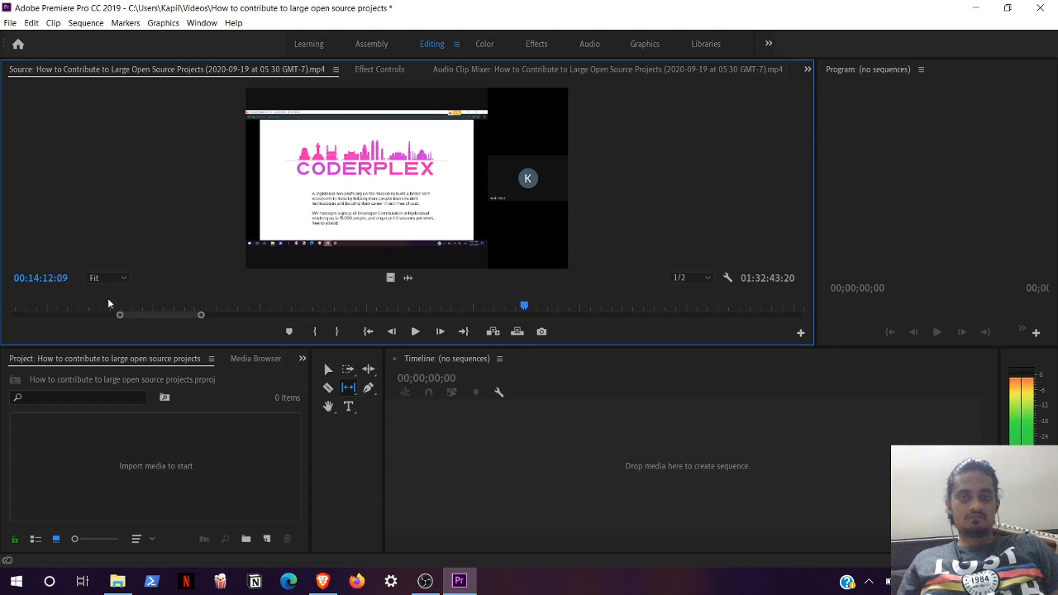
scroll(108, 299, "up", 2)
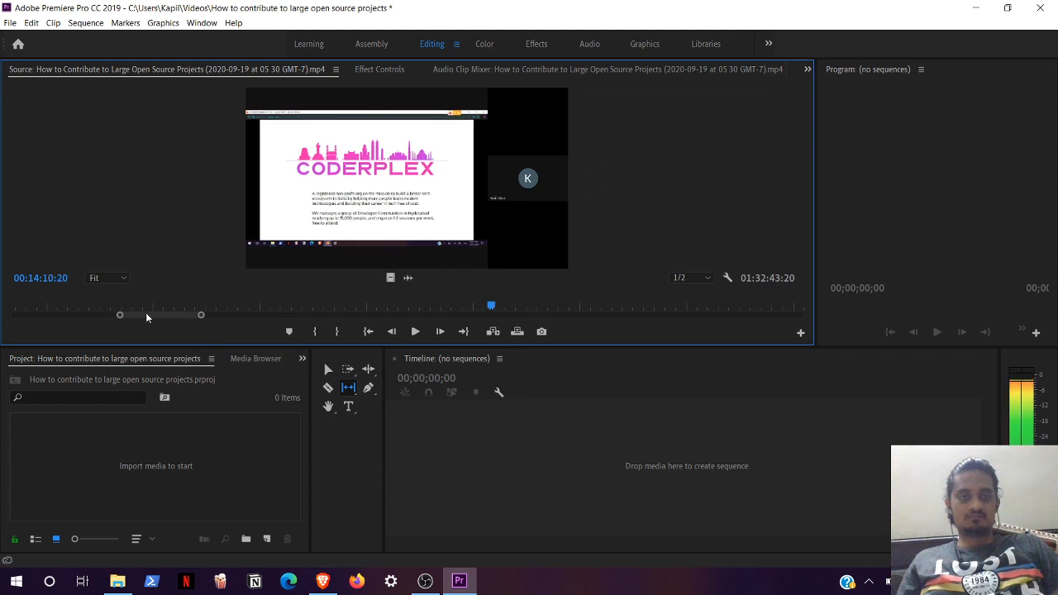
Step: Move the source marker to 00:14:16:03, adjusting the time ruler's magnification for finer placement
left_click_drag(146, 312, 123, 314)
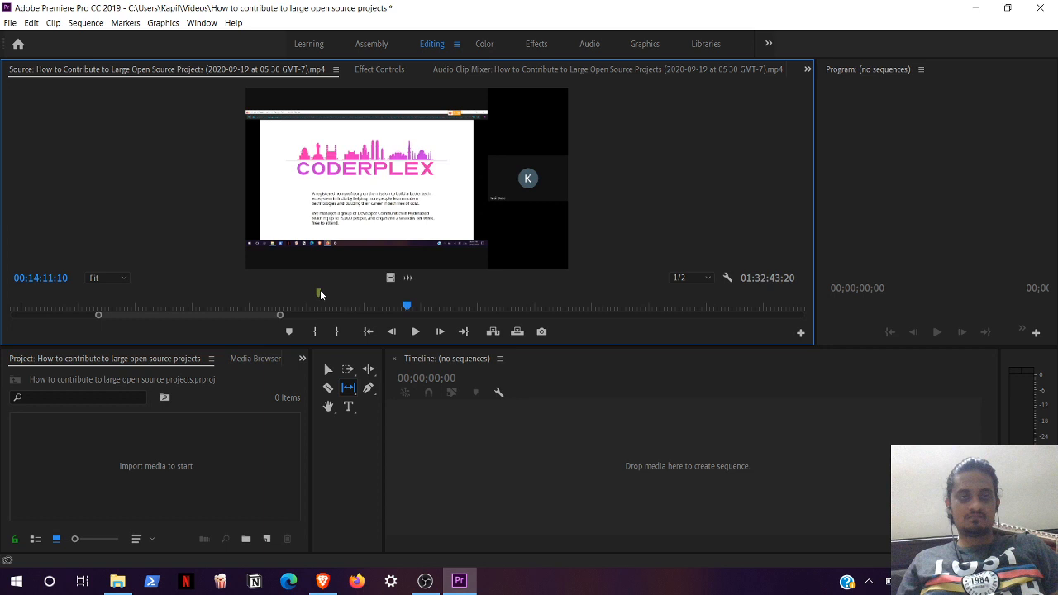
left_click(394, 295)
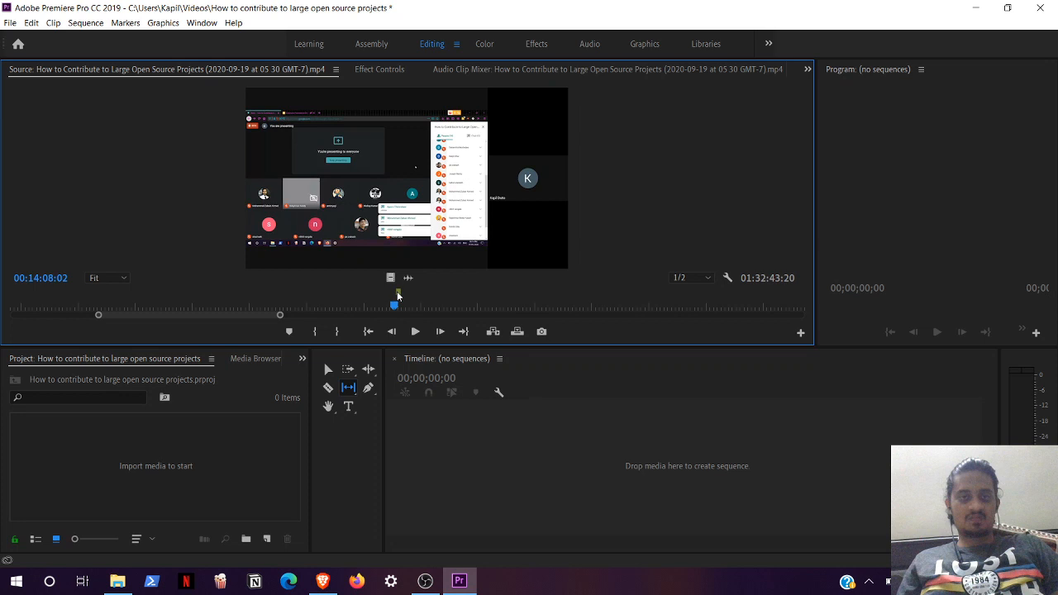
left_click_drag(398, 295, 425, 295)
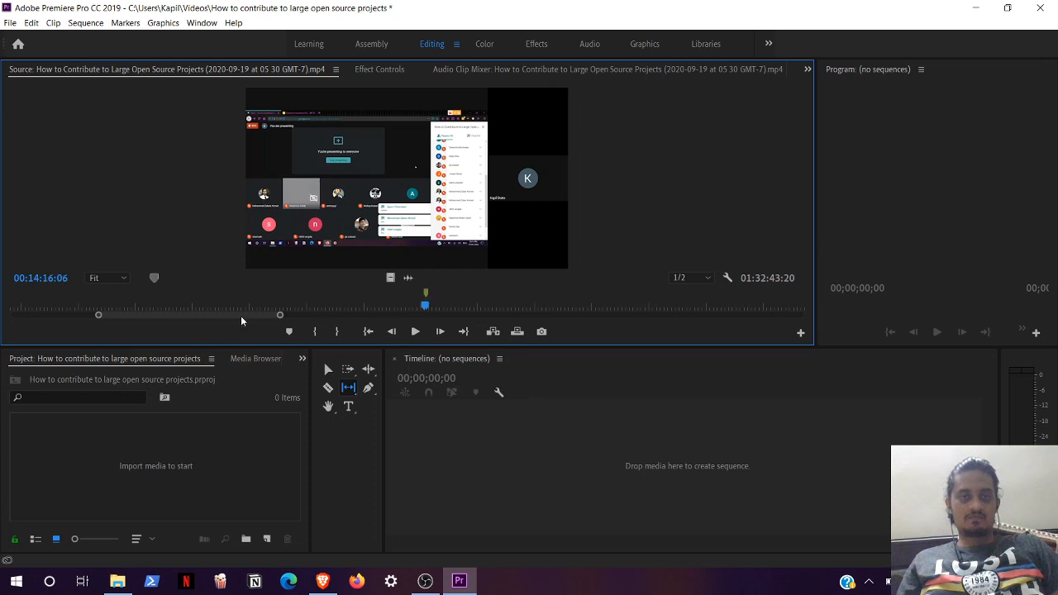
left_click_drag(279, 315, 149, 329)
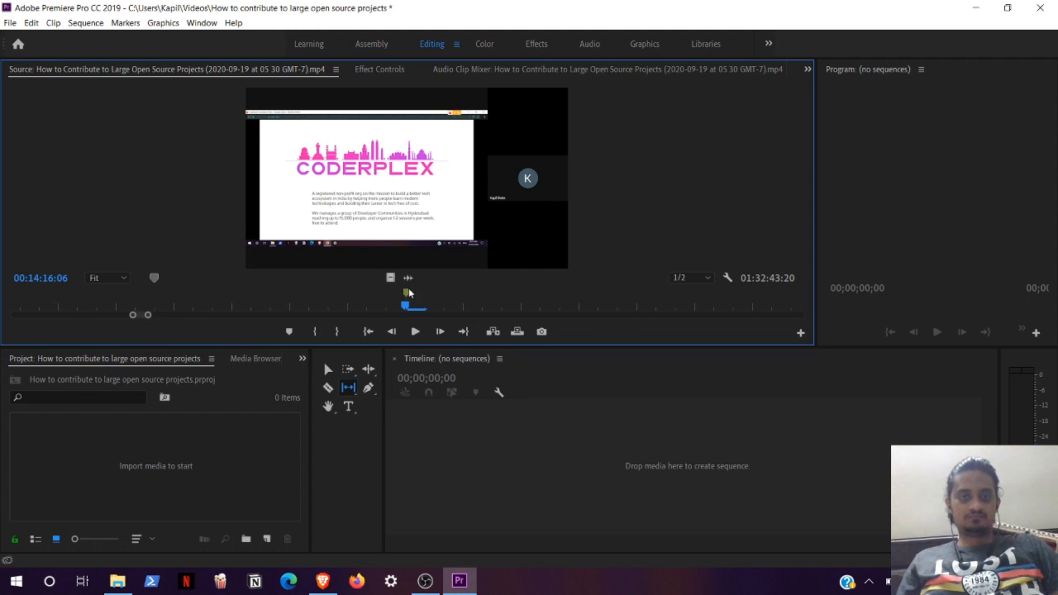
left_click(354, 293)
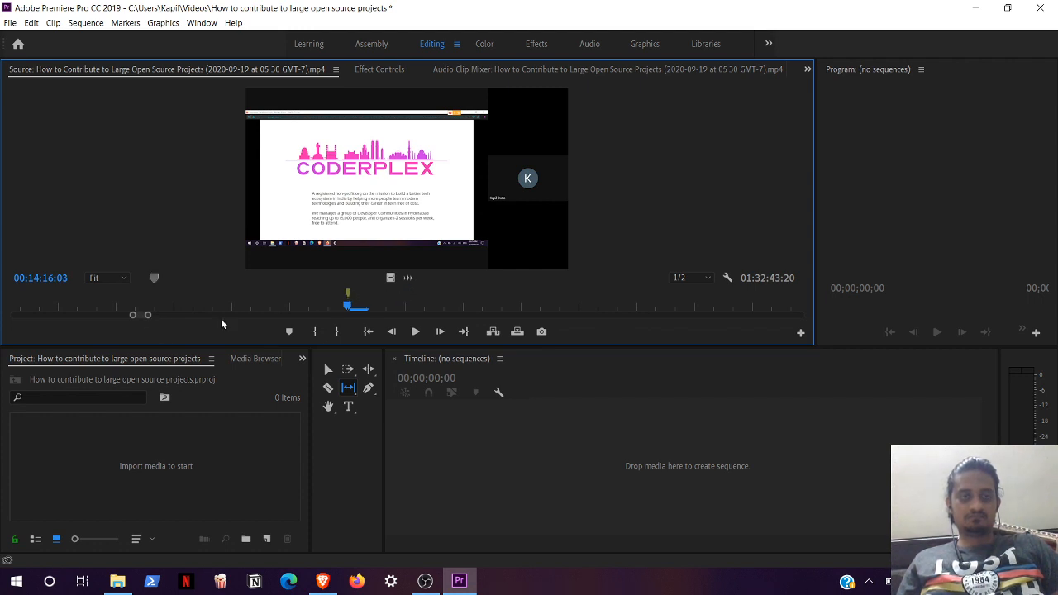
left_click_drag(147, 315, 248, 320)
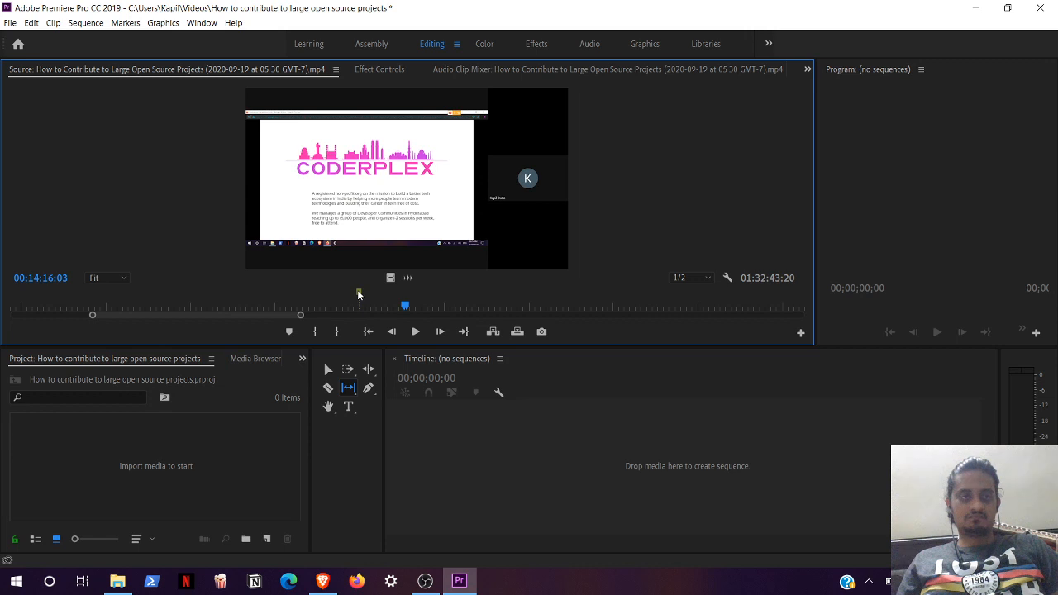
left_click_drag(300, 314, 242, 327)
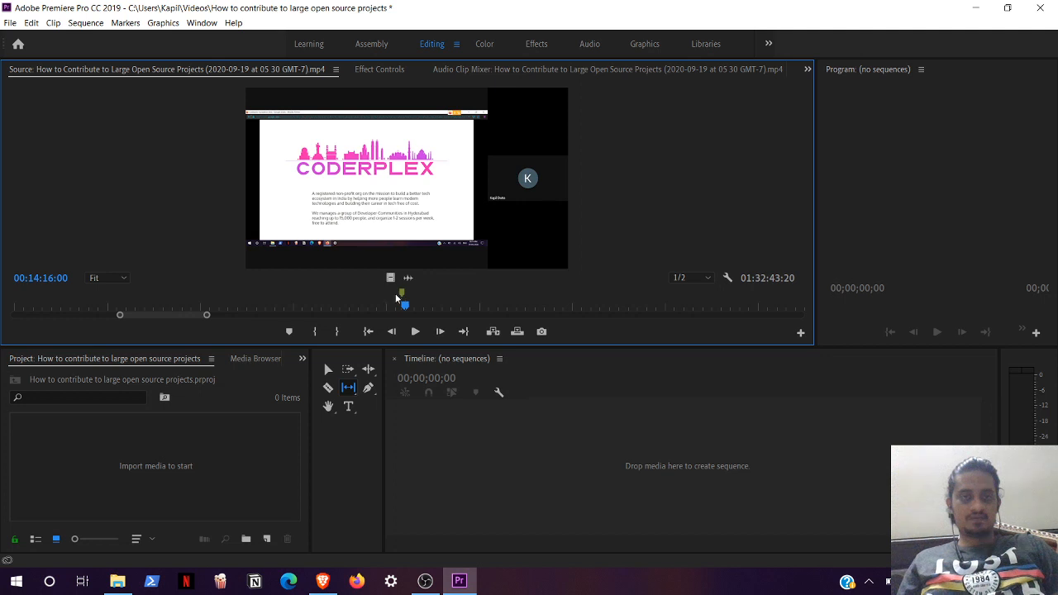
Step: Move the source marker back to about 00:14:12 on the Coderplex slide
left_click_drag(396, 294, 293, 300)
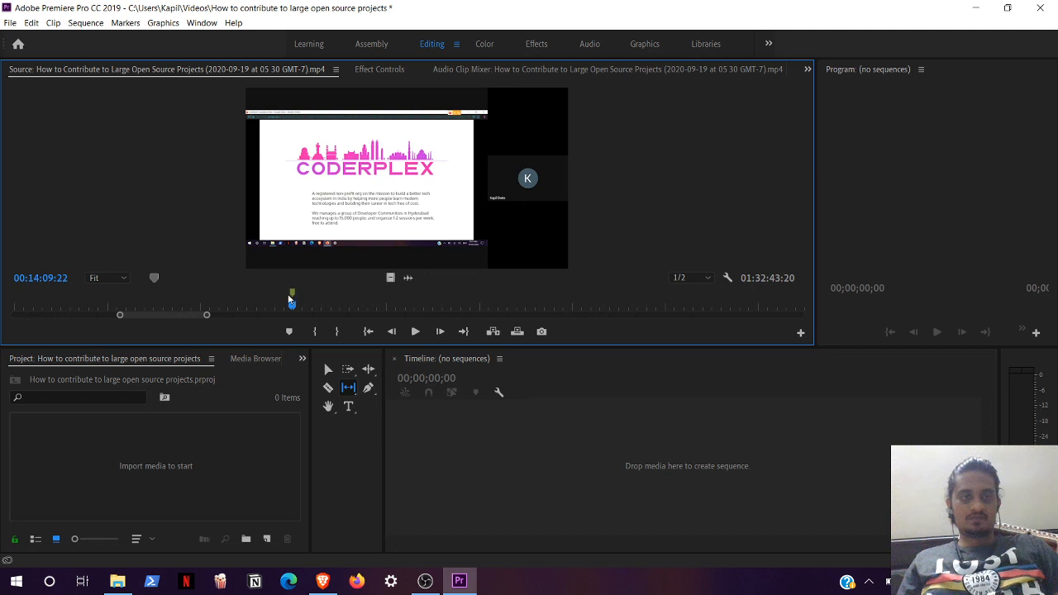
left_click_drag(291, 299, 330, 291)
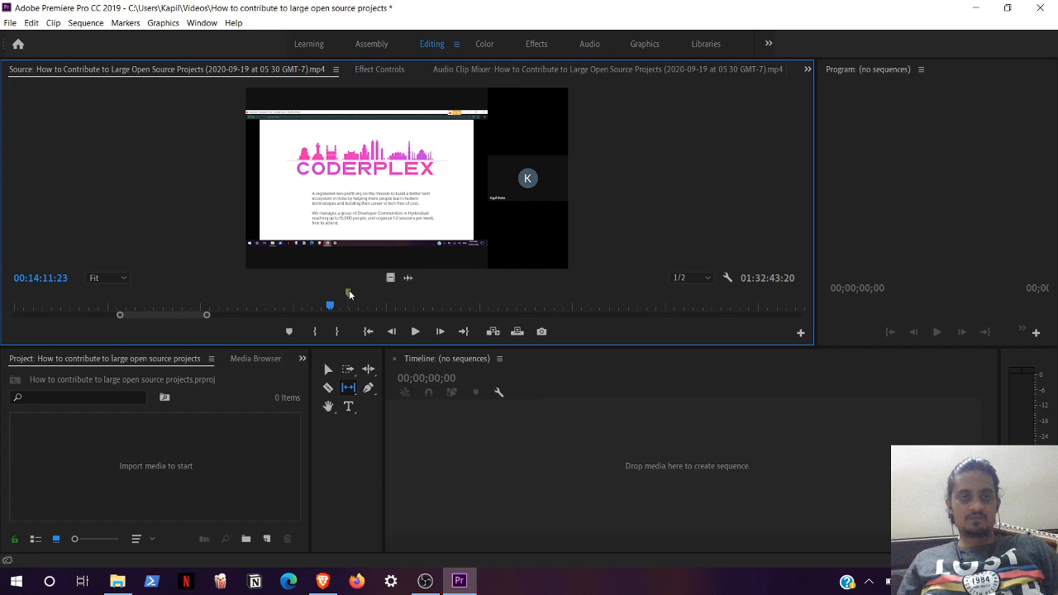
left_click(348, 294)
left_click(332, 294)
Step: Play the recording from around the source marker to 00:14:14:10, and replay it from there up to 00:14:23:20
left_click(415, 331)
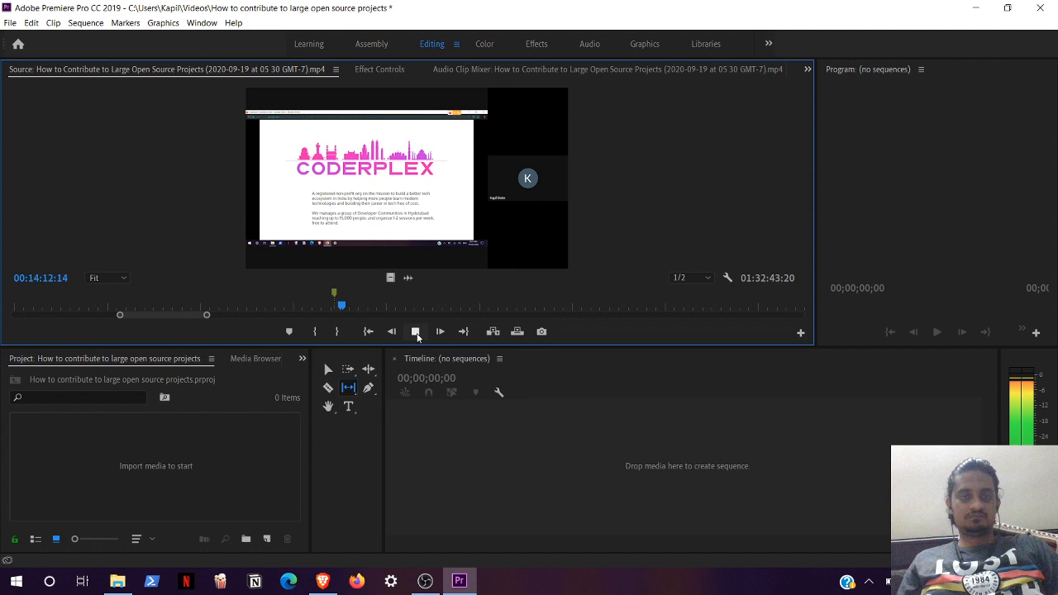
left_click(415, 332)
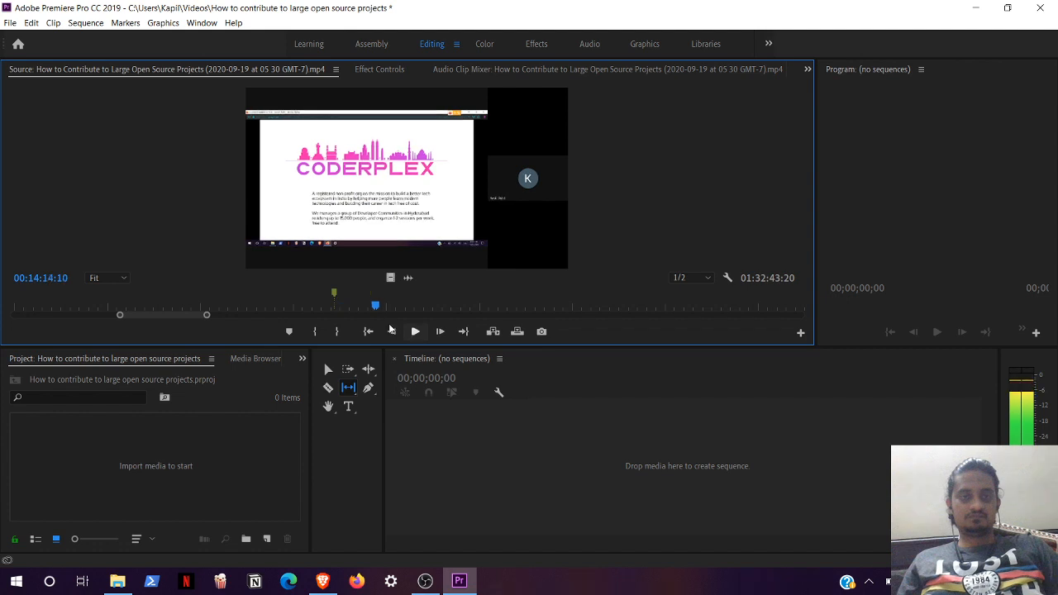
left_click(327, 292)
left_click(416, 332)
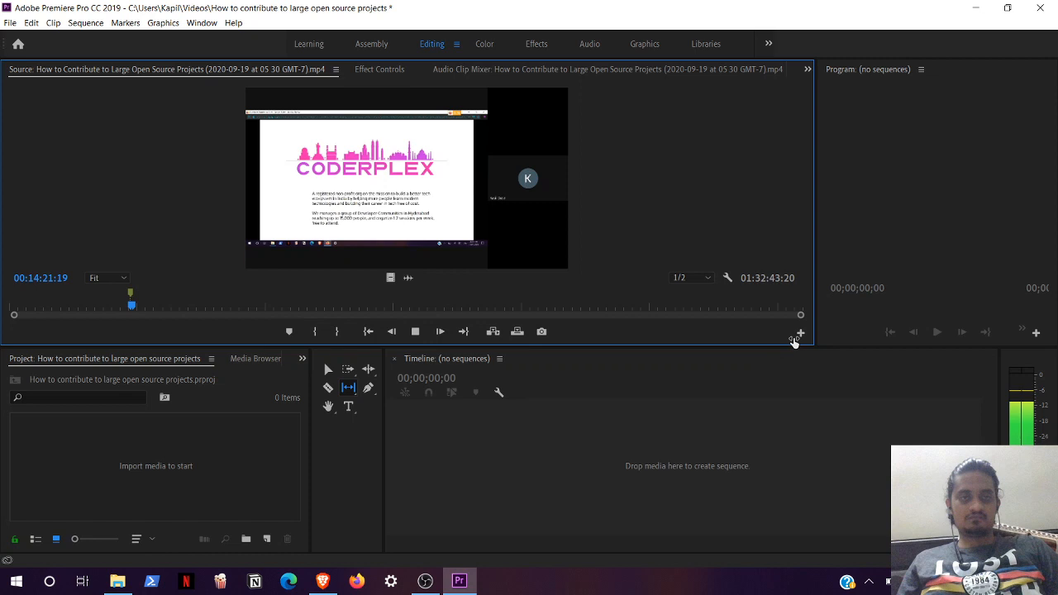
left_click(415, 331)
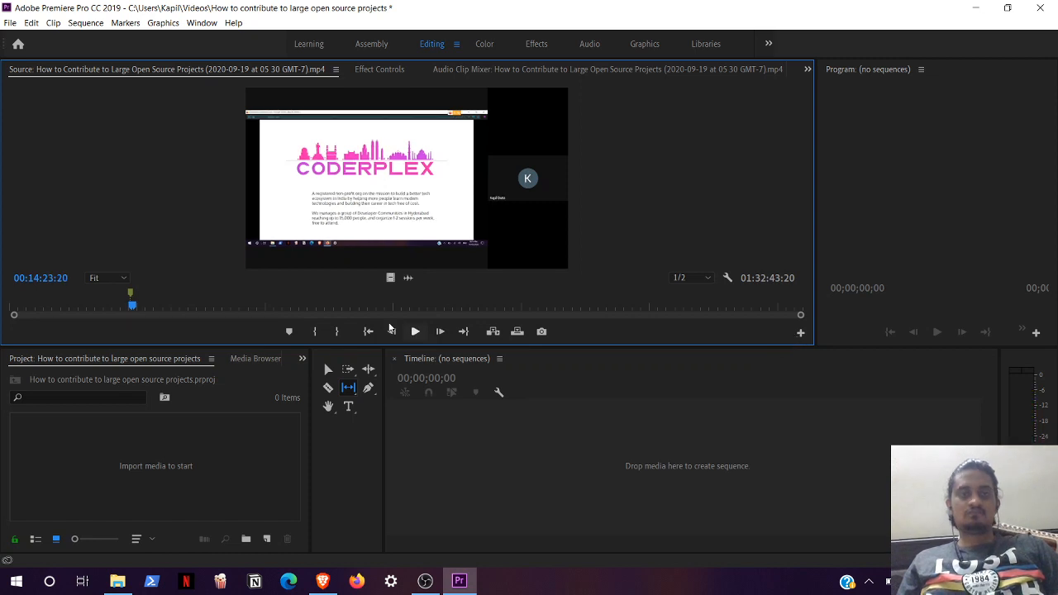
Step: Switch to the Brave browser and search YouTube for "how to trim in premiere pro"
key("alt+Tab")
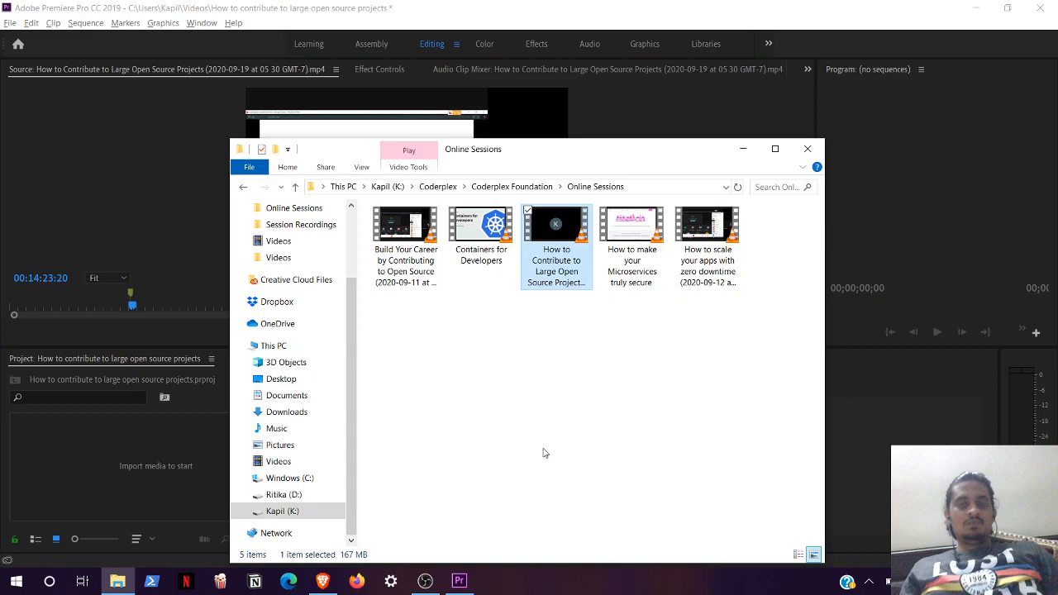
key("alt+Tab")
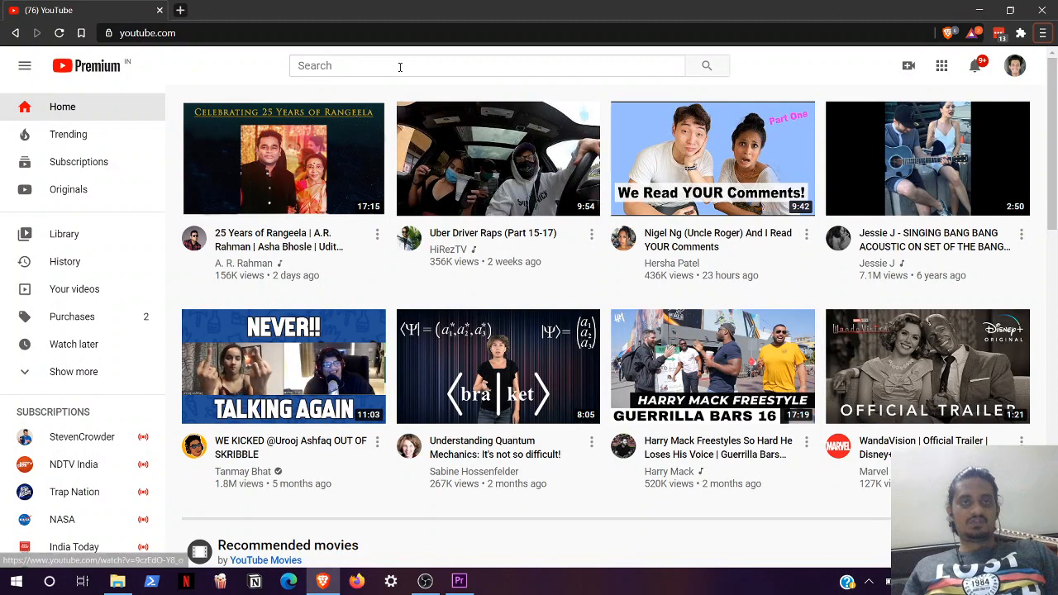
left_click(399, 67)
type("h")
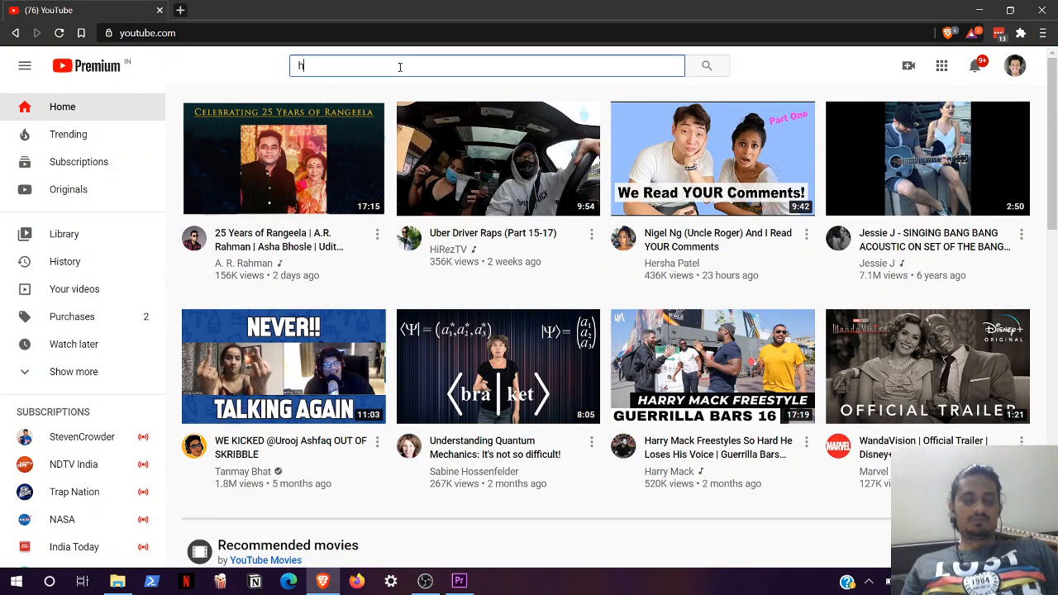
type("ow to t")
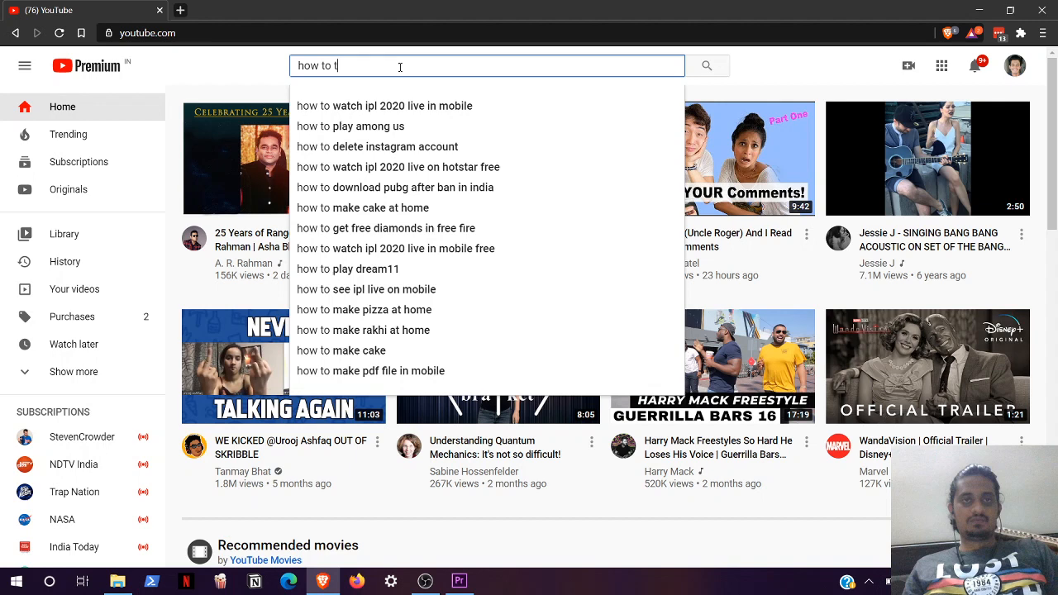
type("rim in p")
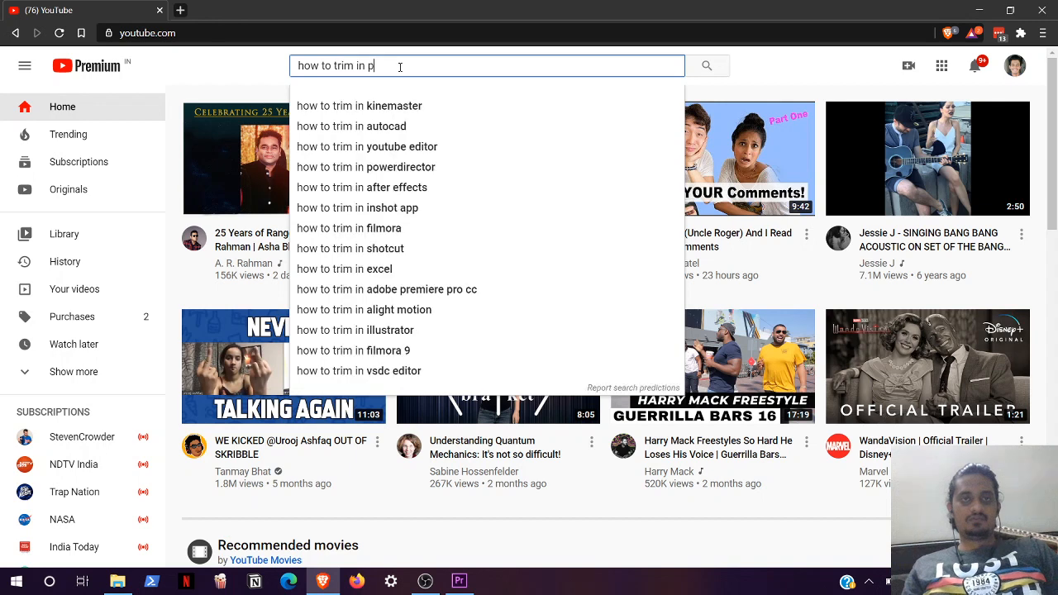
type("remiere pro")
key("Return")
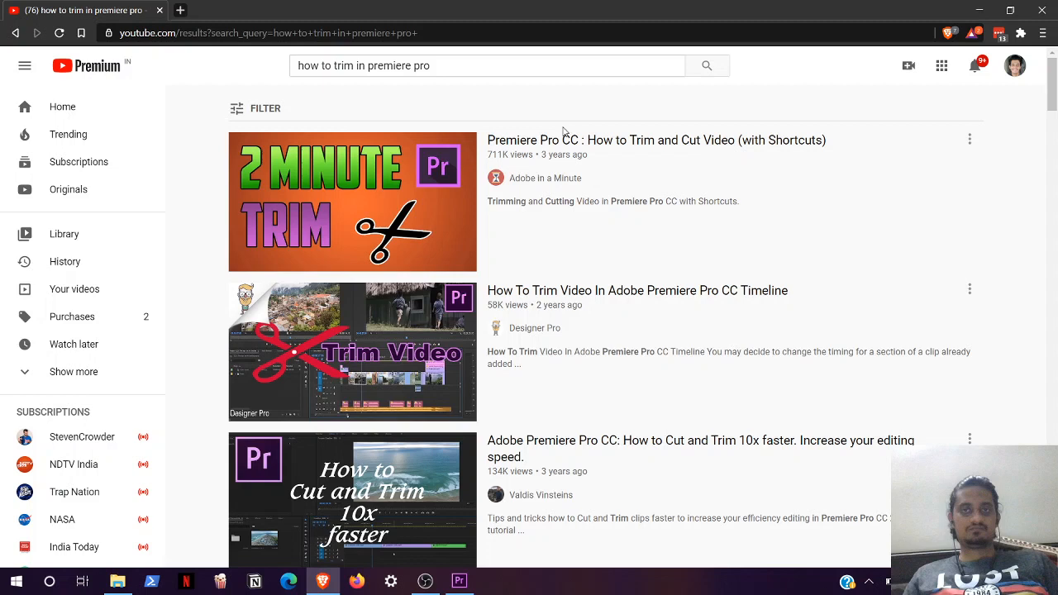
Step: Refine the YouTube search to "how to trim in premiere pro cc 2019"
left_click(488, 66)
type("2019")
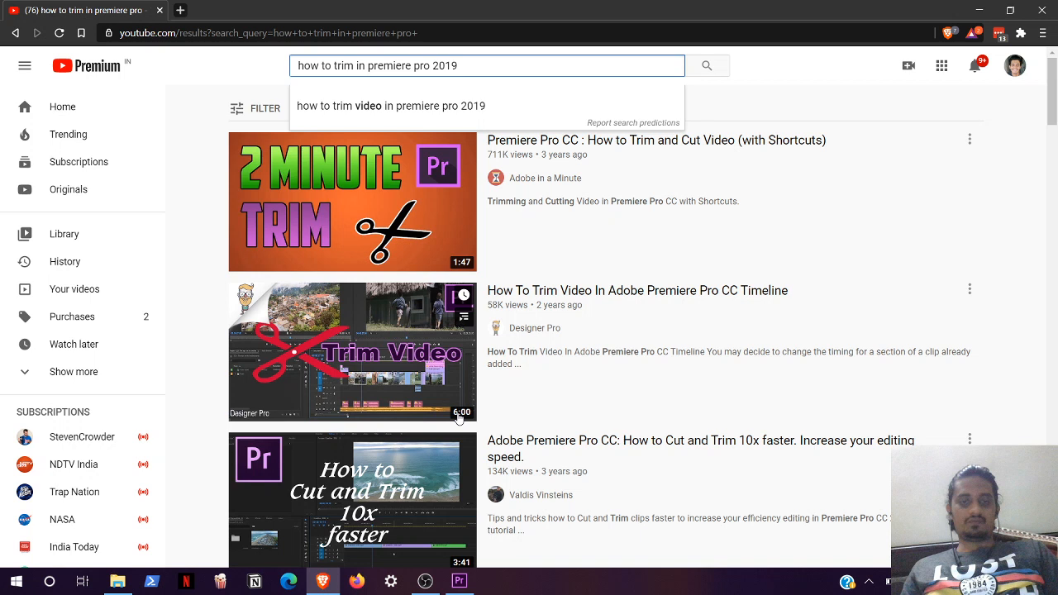
mouse_move(467, 590)
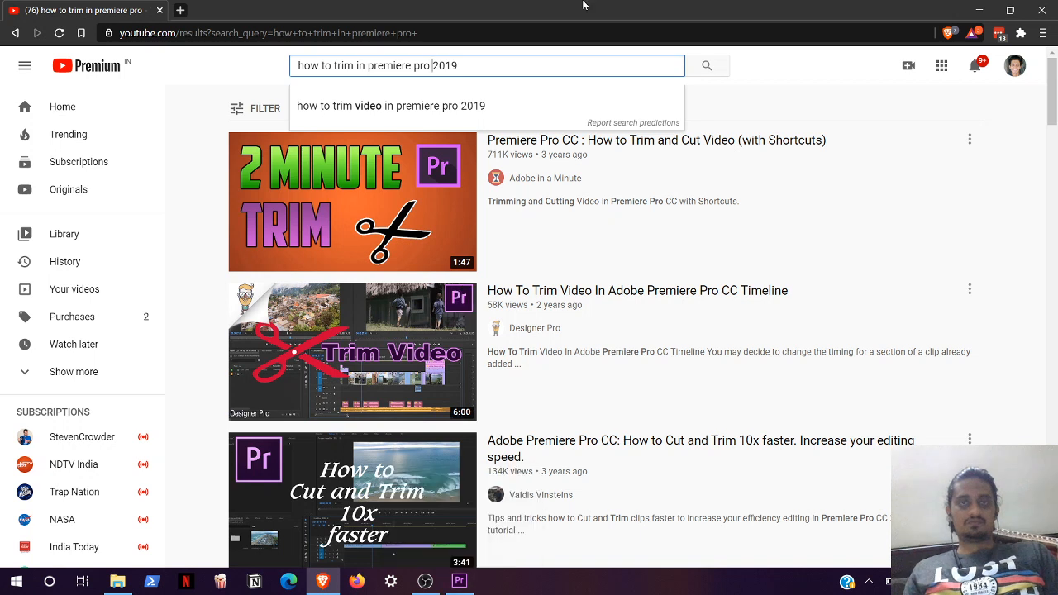
type("cc")
key("Return")
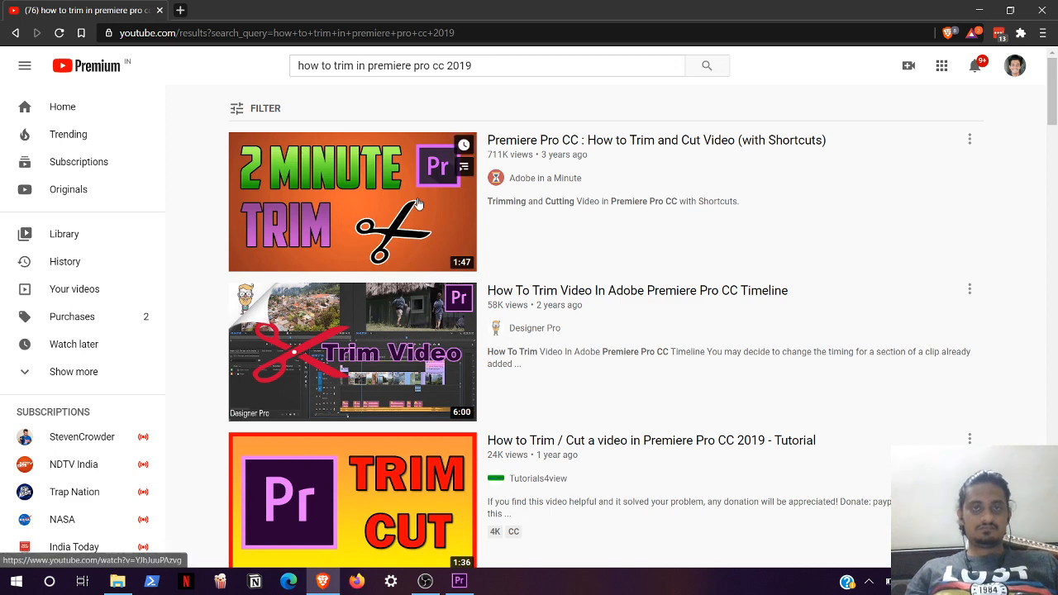
Step: Open the video "How to Trim / Cut a video in Premiere Pro CC 2019 - Tutorial" in a new browser tab
scroll(397, 330, "down", 1)
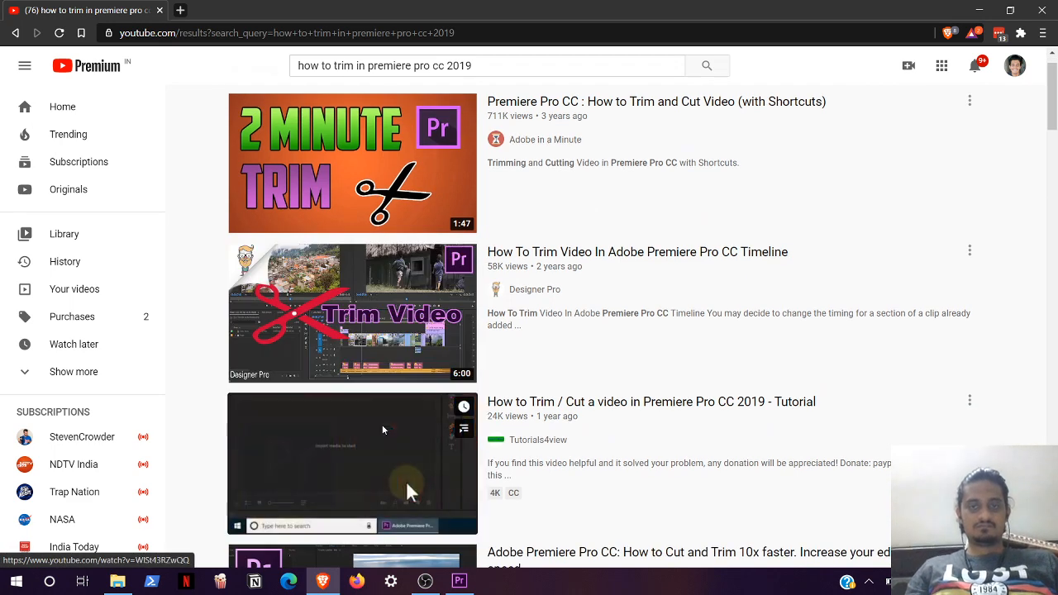
right_click(383, 429)
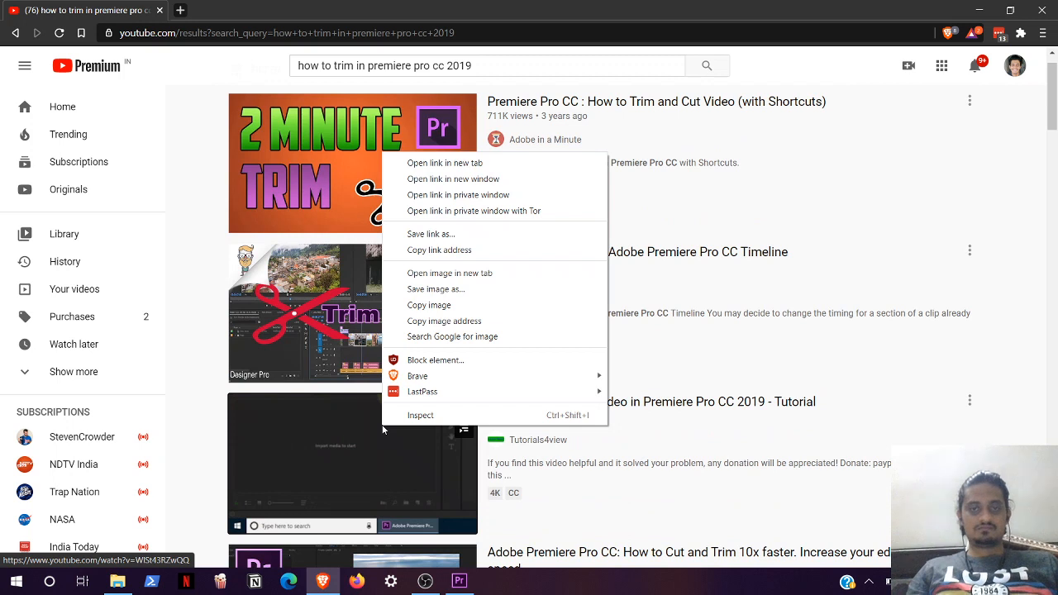
key("Down")
key("Return")
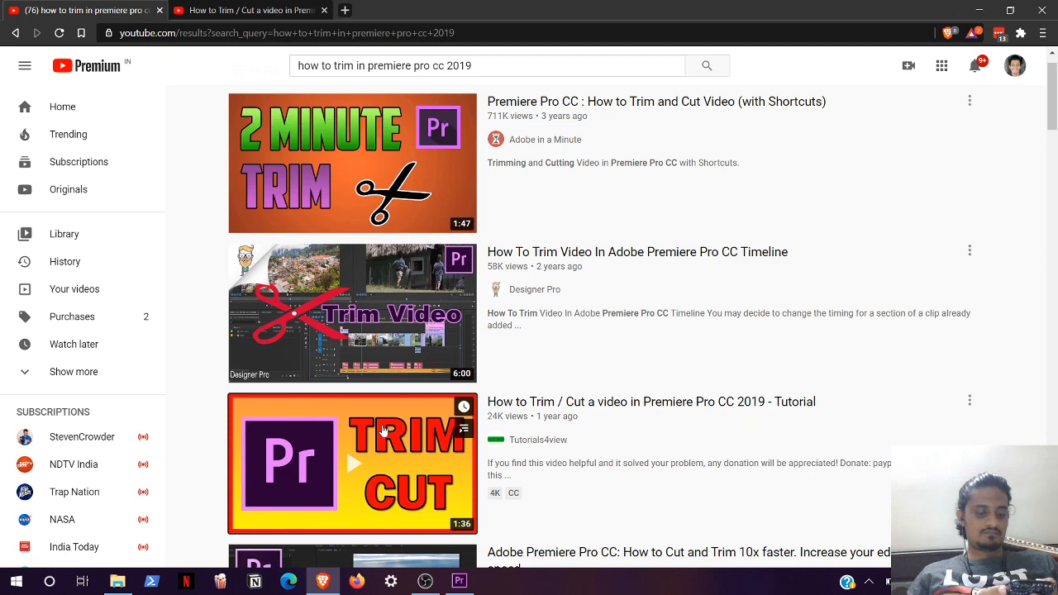
key("ctrl+Tab")
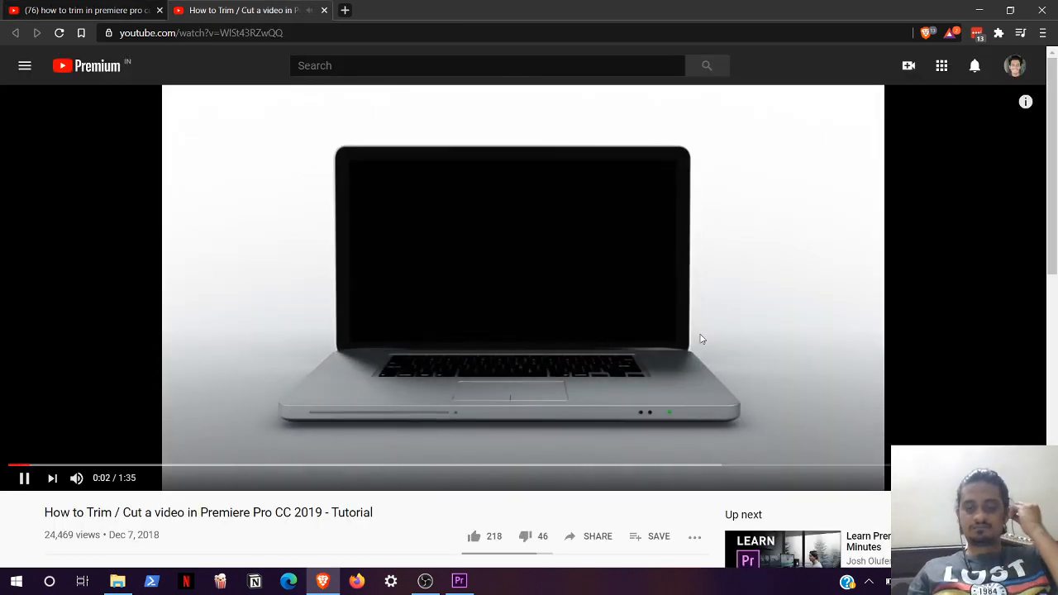
Step: Watch the Premiere Pro trimming tutorial at increased playback speed, up to its crop tool explanation and end screen
key("shift+period")
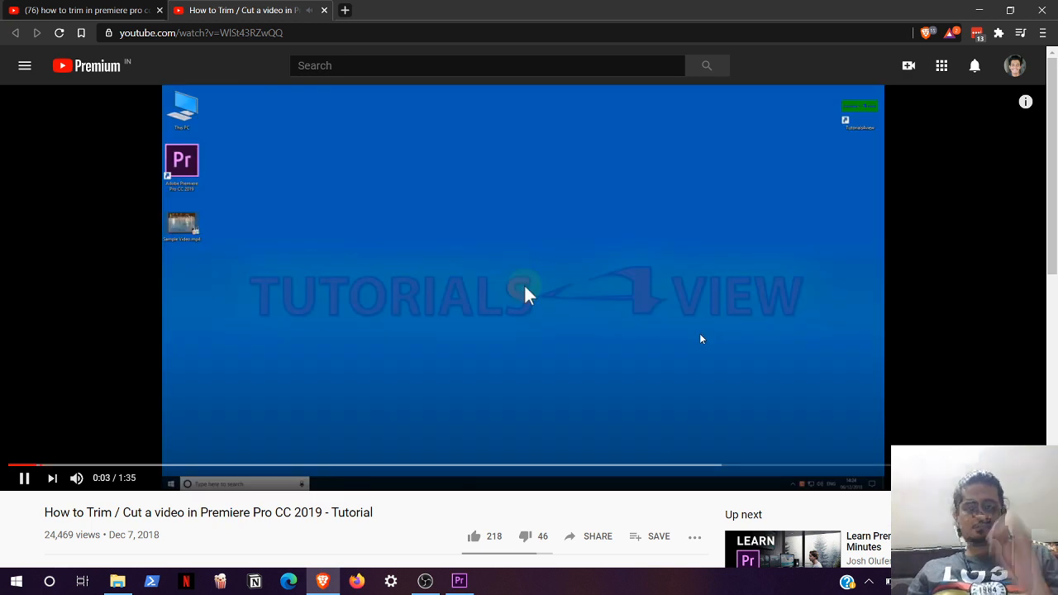
key("shift+period")
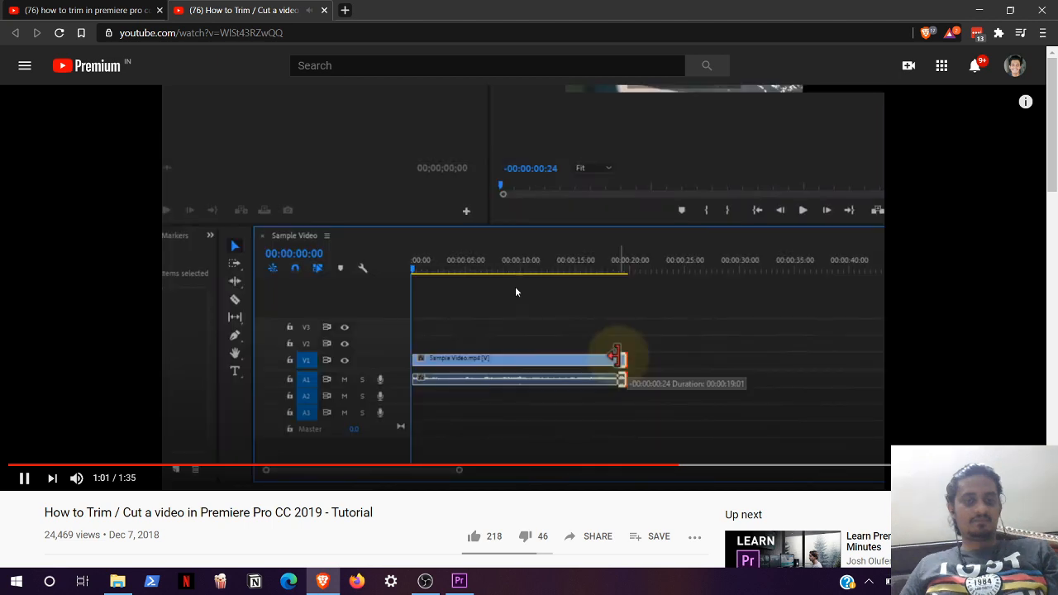
scroll(515, 286, "down", 1)
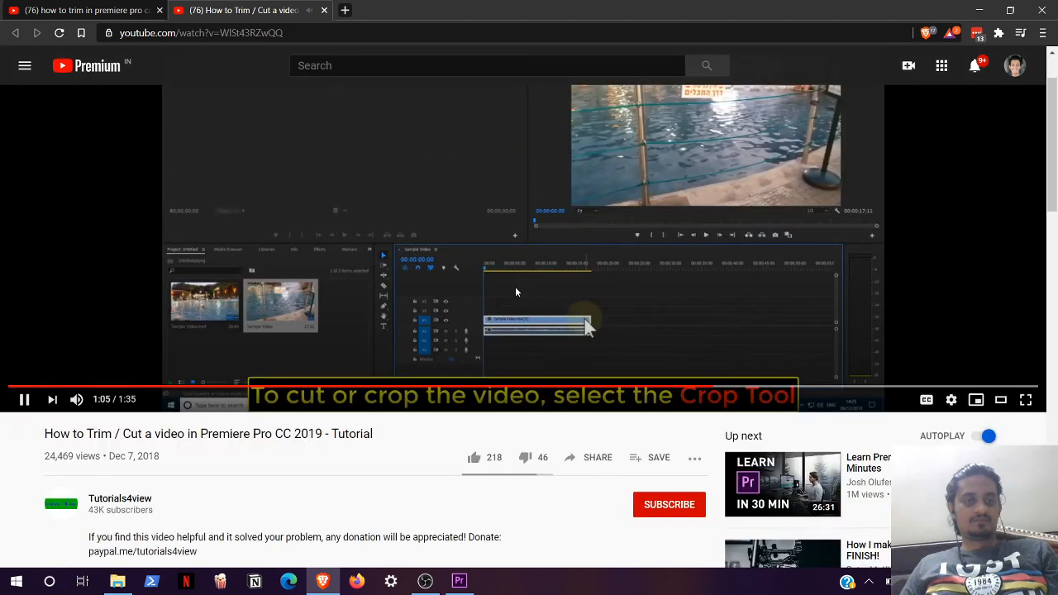
scroll(515, 287, "down", 1)
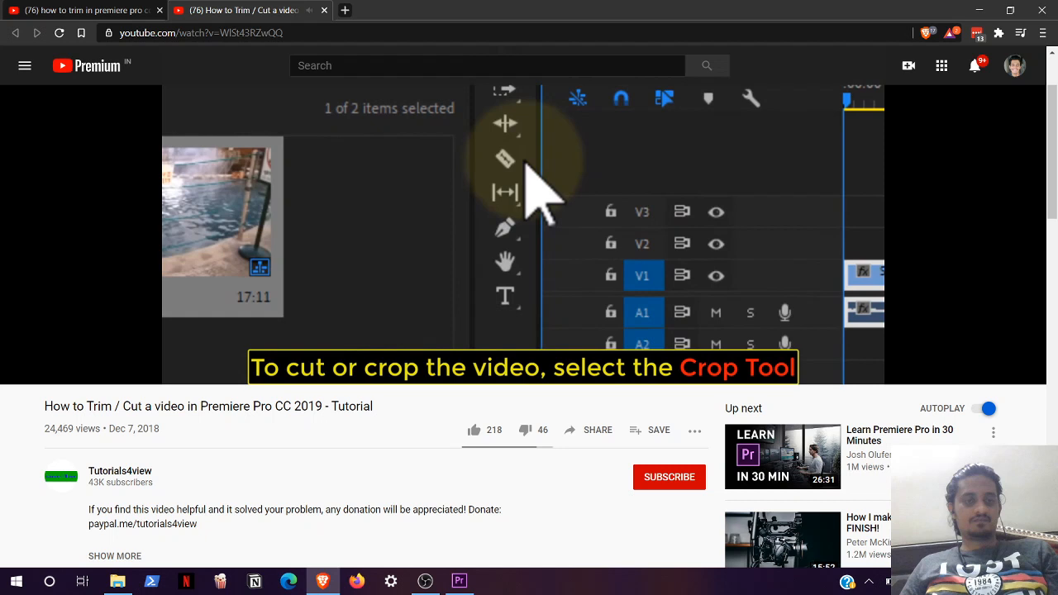
scroll(515, 285, "up", 1)
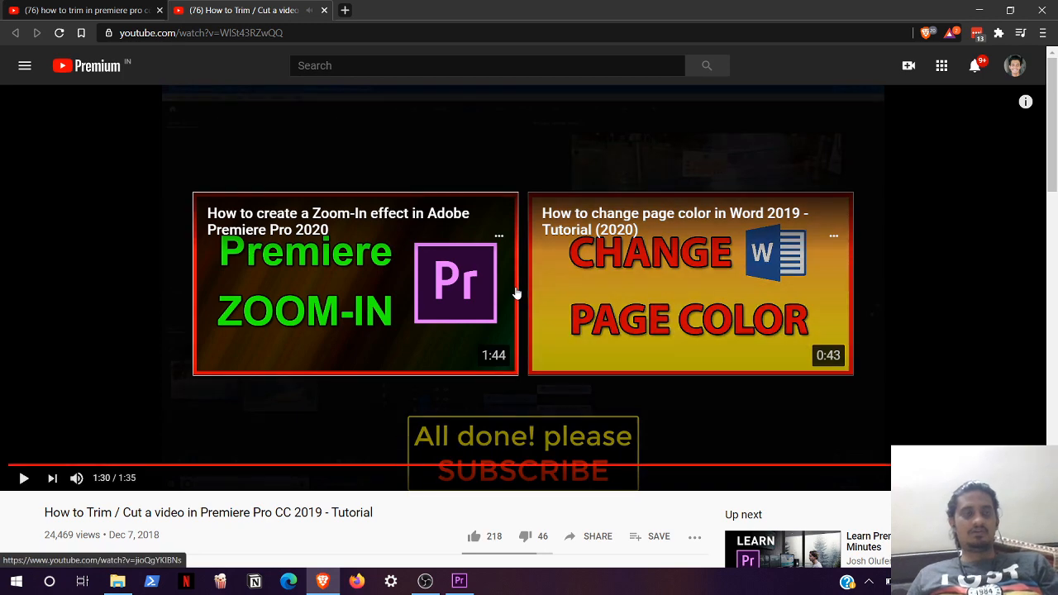
Step: Return to Premiere Pro and import the "How to Contribute to Large Open Source Projects" recording from the Online Sessions folder into the project
key("alt+Tab")
key("alt+Tab")
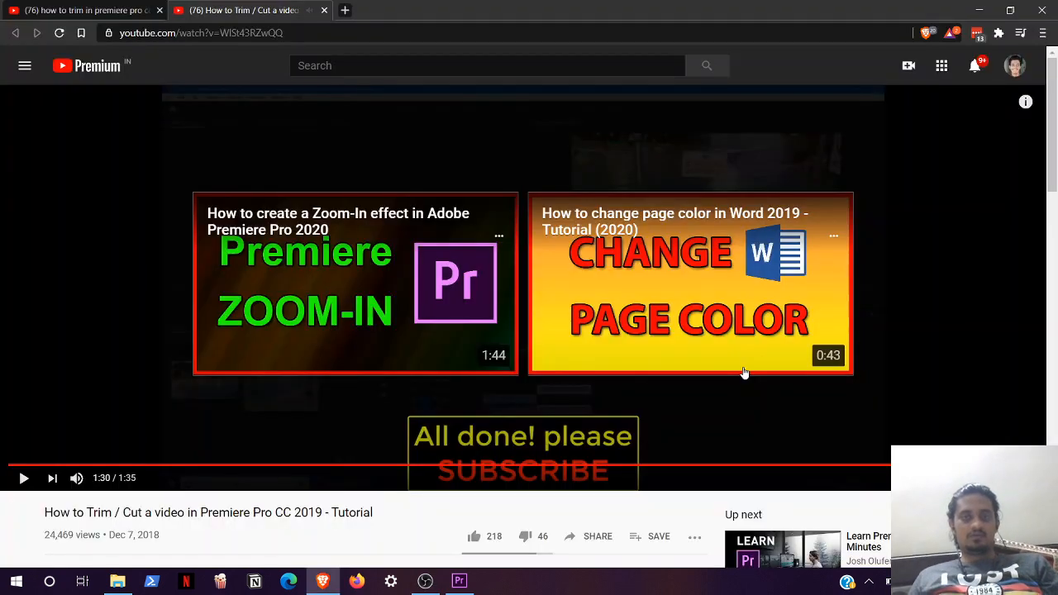
key("alt+Tab")
key("alt+Tab")
key("alt+Tab")
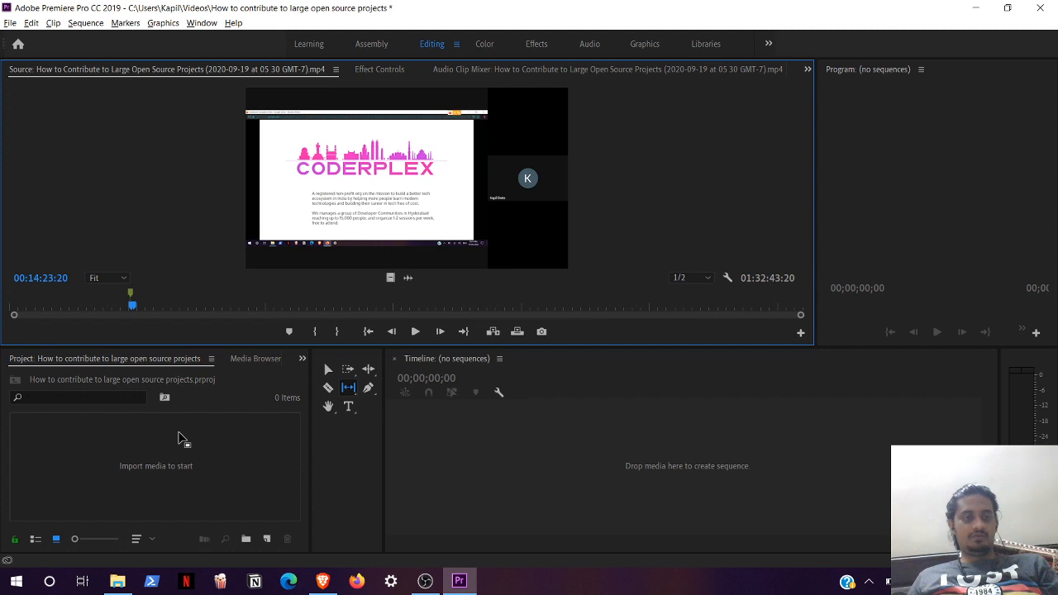
left_click_drag(556, 240, 115, 478)
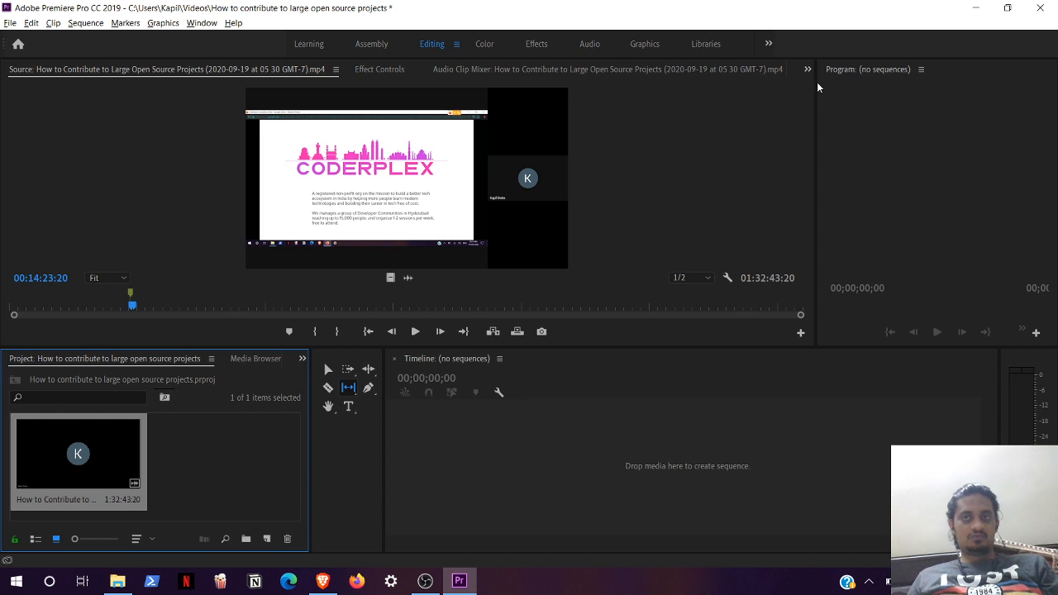
Step: Enlarge the program monitor and create a new sequence from the imported recording
left_click_drag(816, 82, 35, 81)
right_click(112, 468)
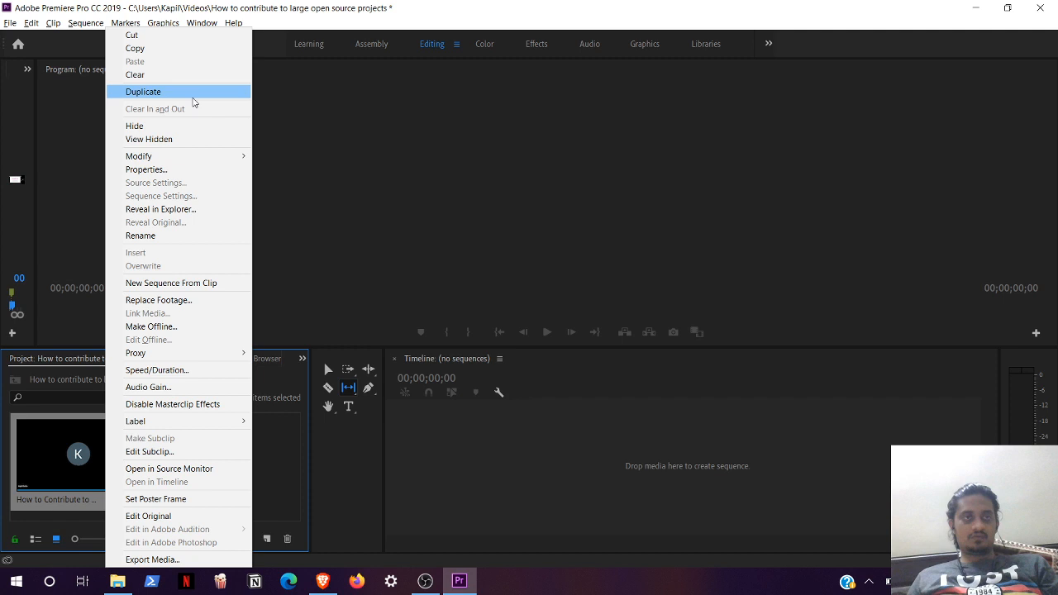
left_click(201, 286)
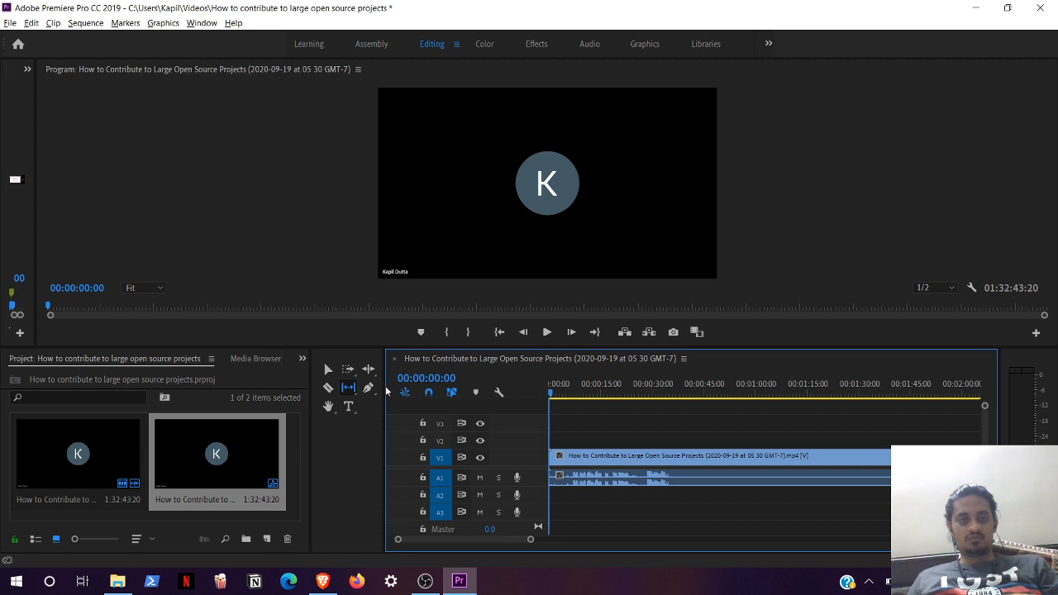
Step: Widen the timeline area by shrinking the project area beside it
left_click_drag(382, 384, 265, 387)
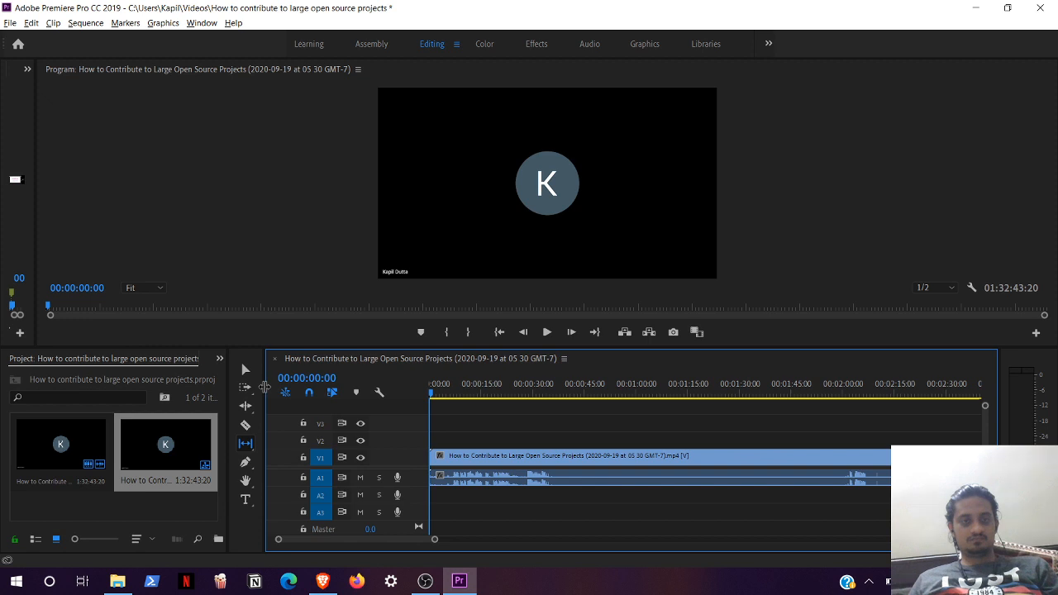
left_click_drag(265, 386, 124, 387)
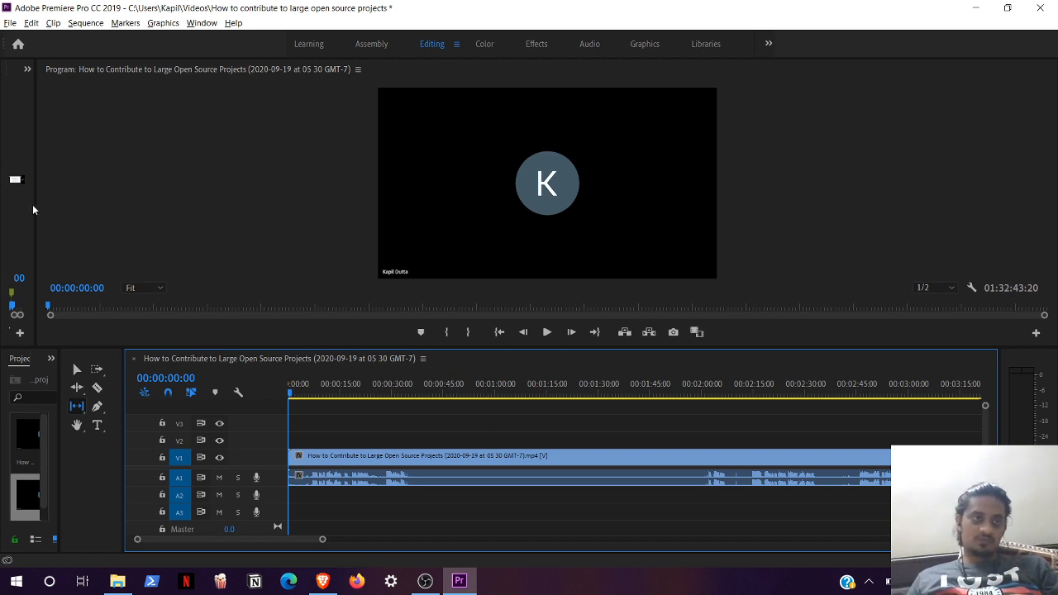
left_click_drag(34, 207, 4, 234)
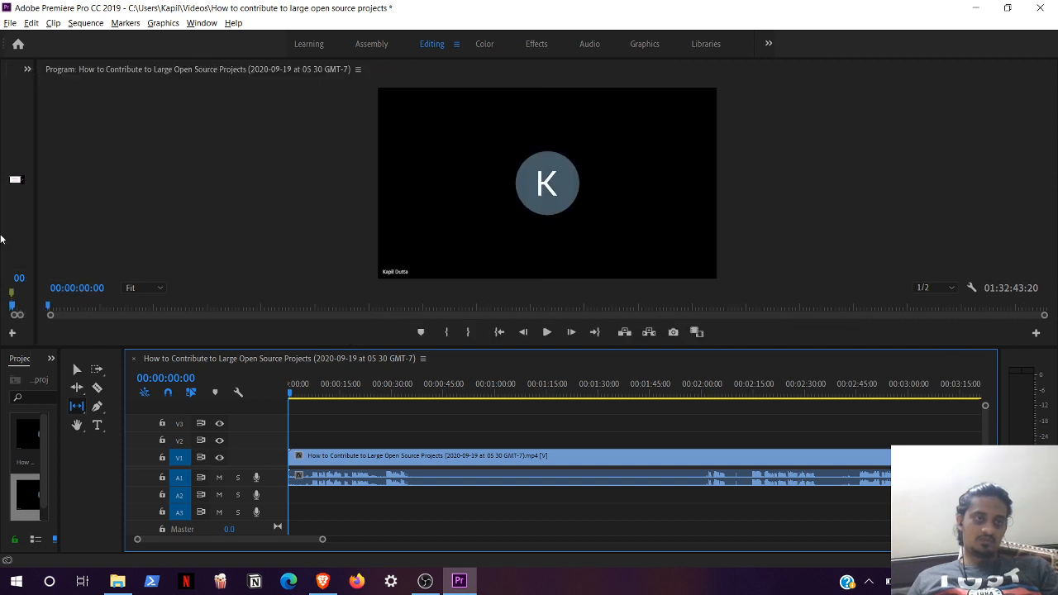
Step: Play the sequence from about 00:14:02:11 to find where the talk starts, with the Selection tool active
left_click_drag(322, 539, 573, 541)
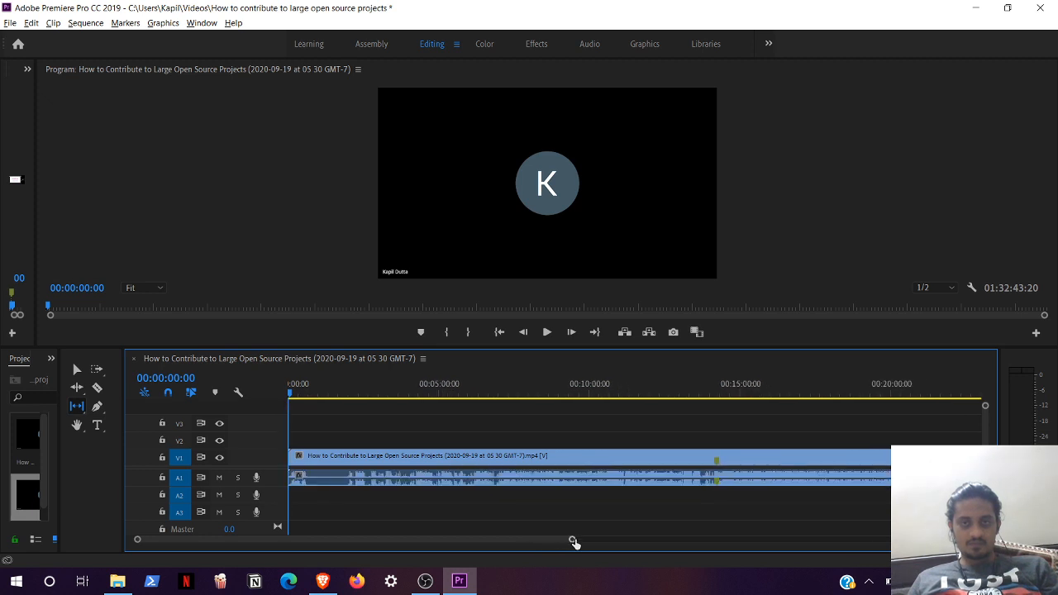
left_click(694, 398)
key("space")
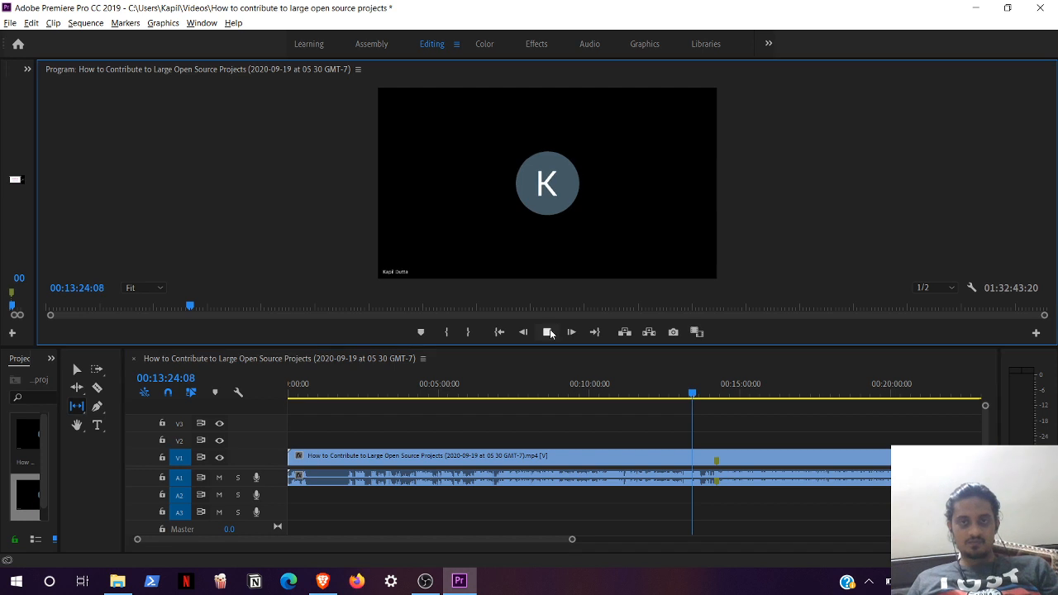
left_click(713, 393)
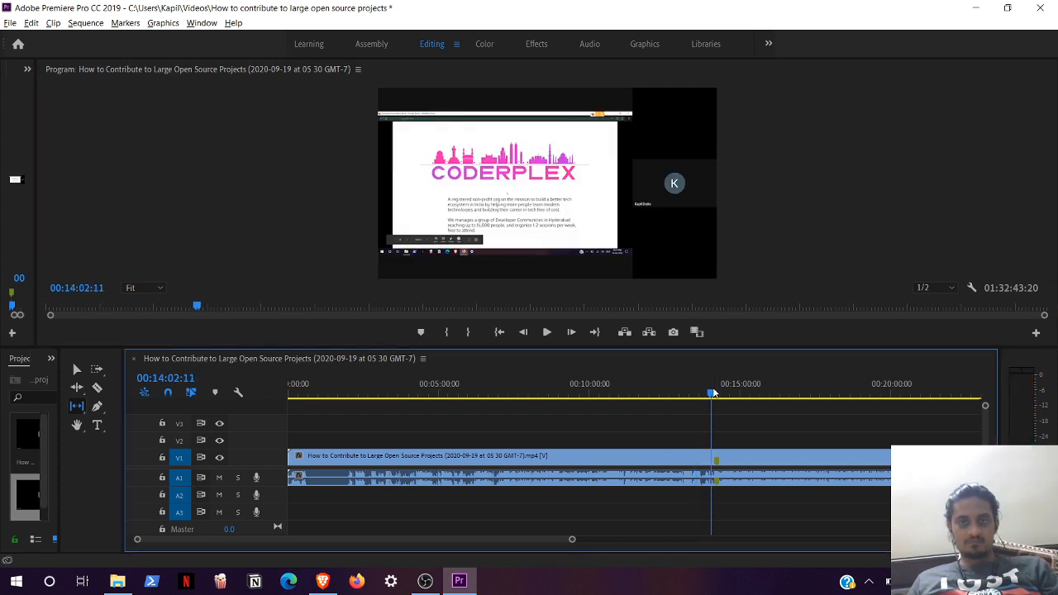
left_click(77, 371)
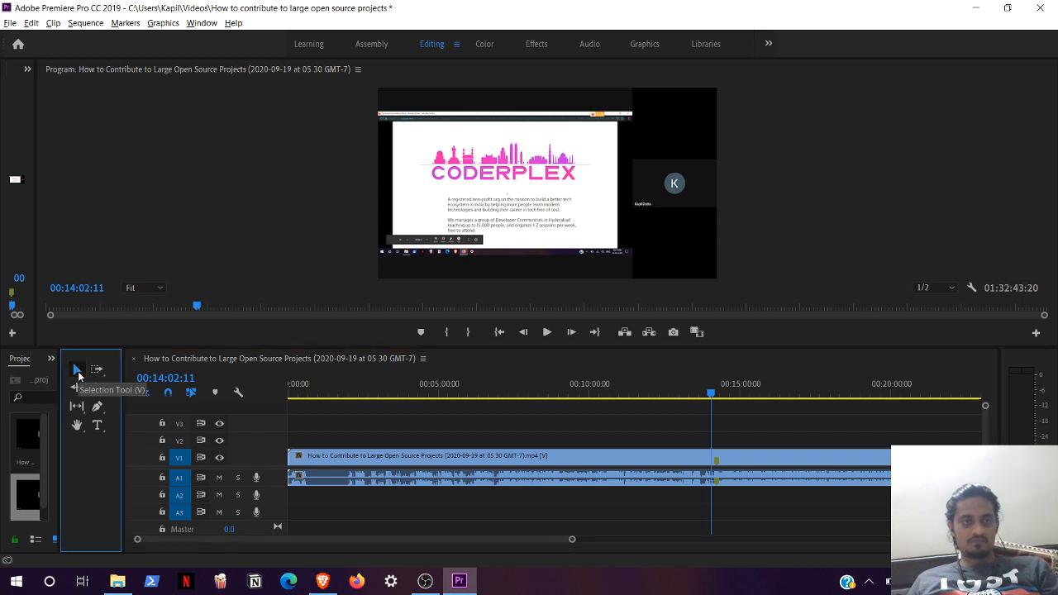
left_click(546, 331)
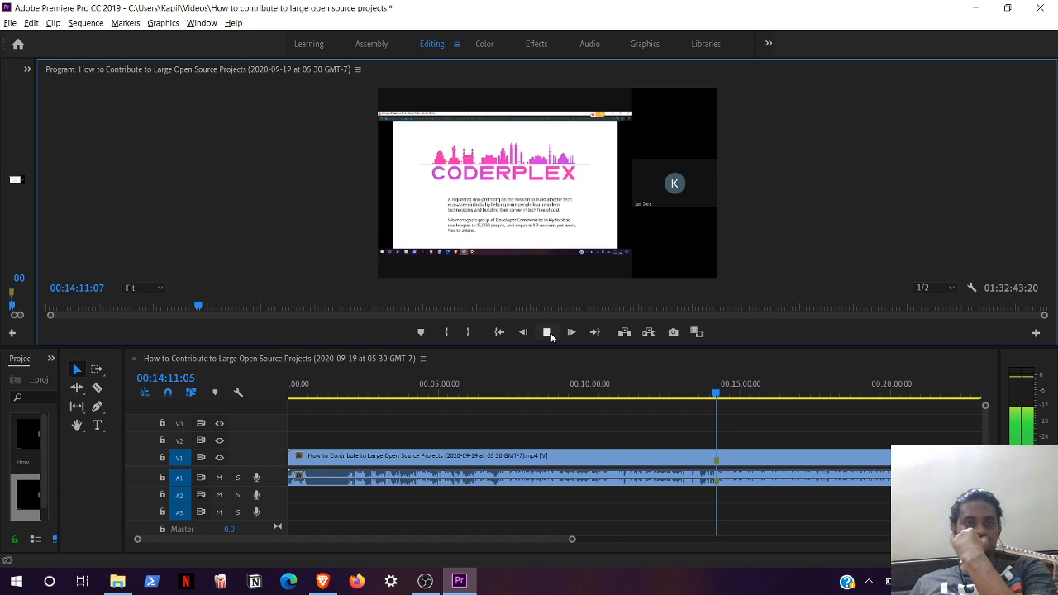
left_click(550, 333)
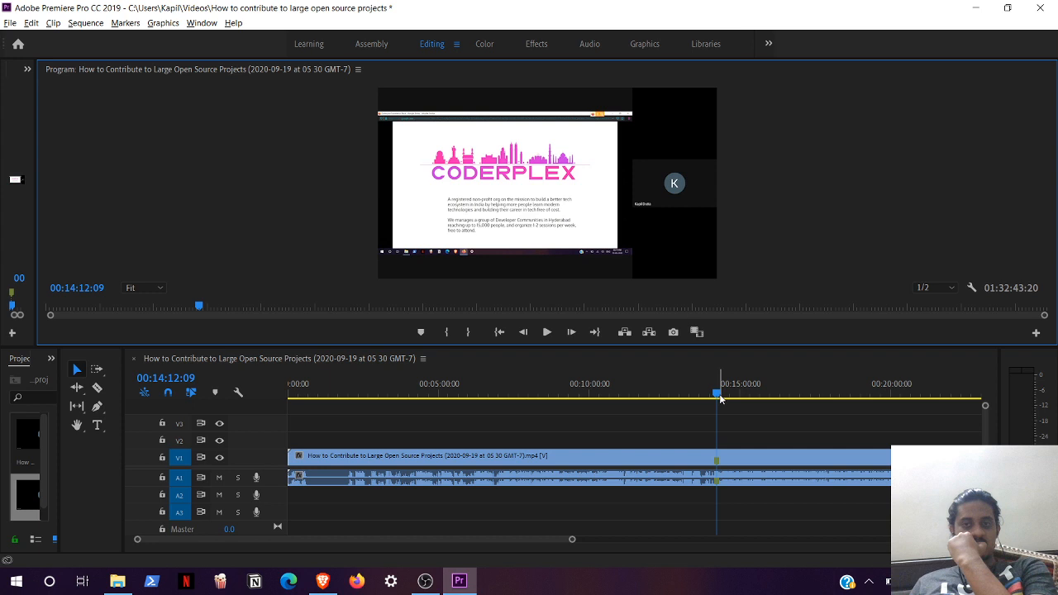
Step: Replay the talk's opening from 00:14:11:06 at frame-level detail, stop the playhead at 00:14:12:12, and select the recording clip
left_click_drag(572, 540, 278, 568)
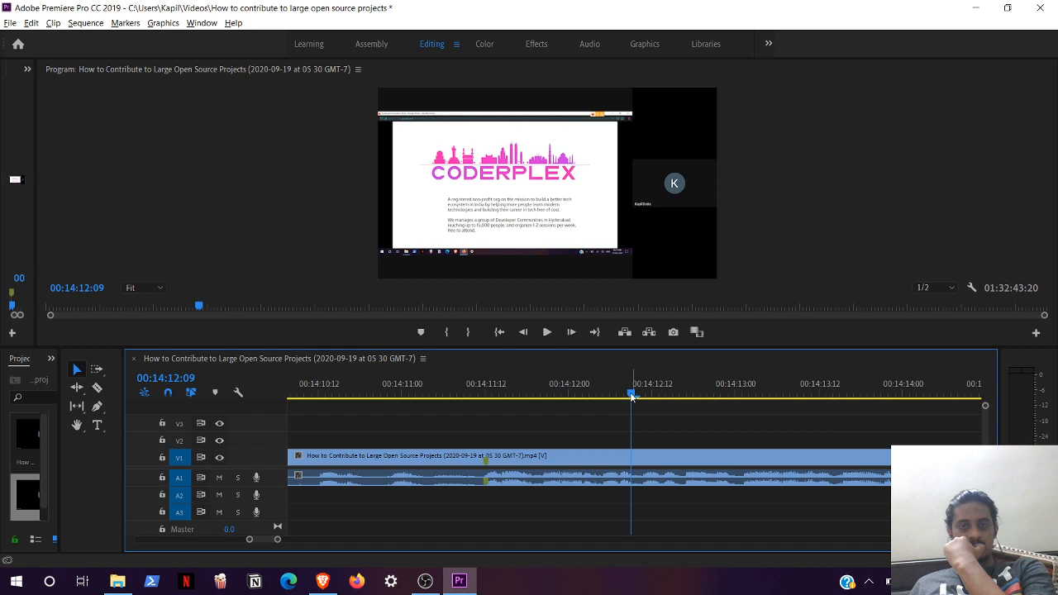
left_click_drag(632, 396, 727, 395)
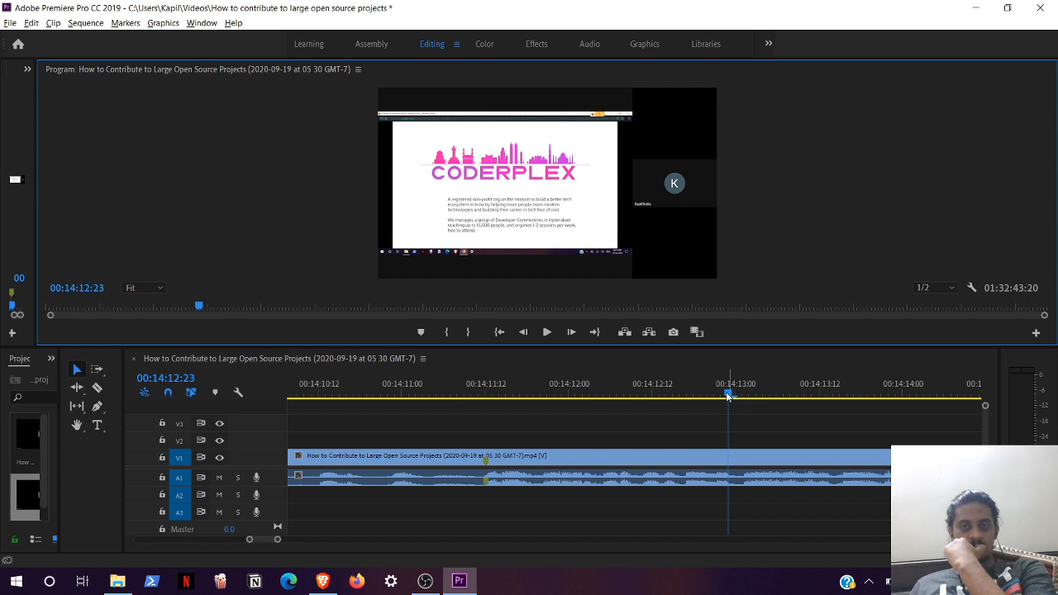
left_click_drag(727, 395, 444, 396)
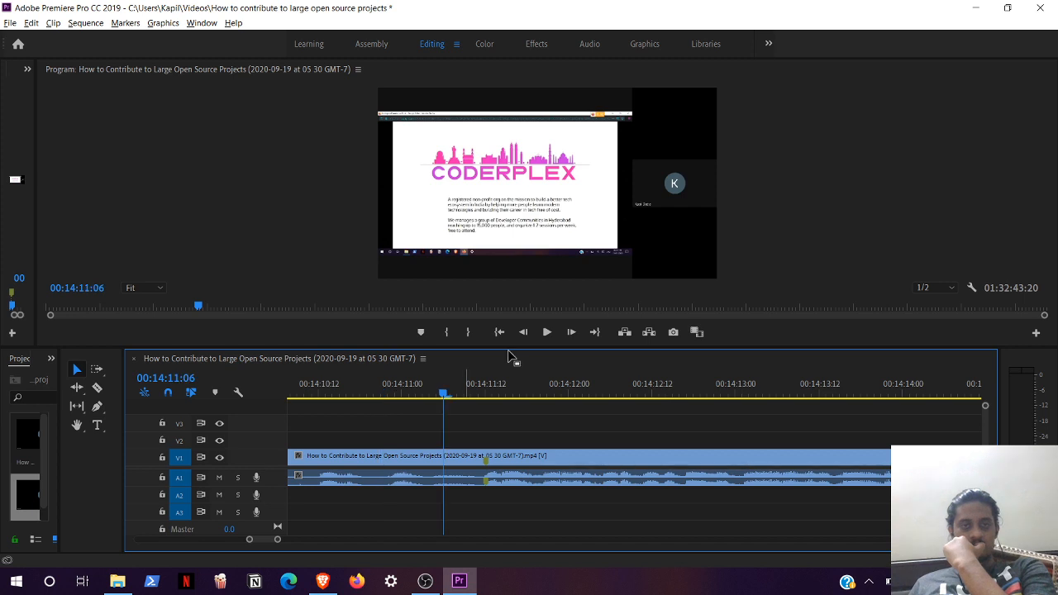
left_click(546, 333)
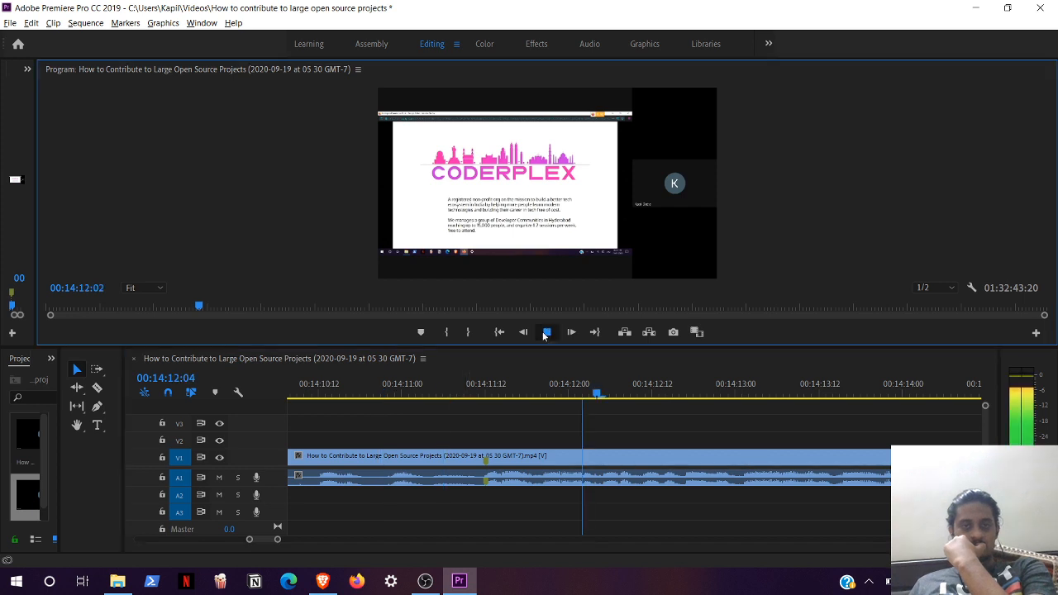
left_click(546, 332)
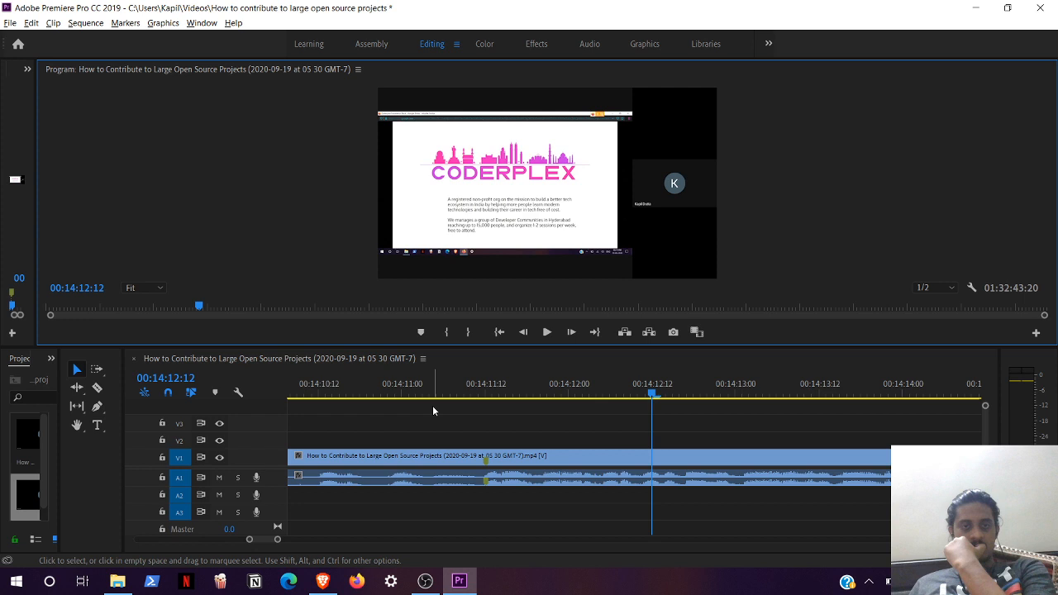
left_click(434, 408)
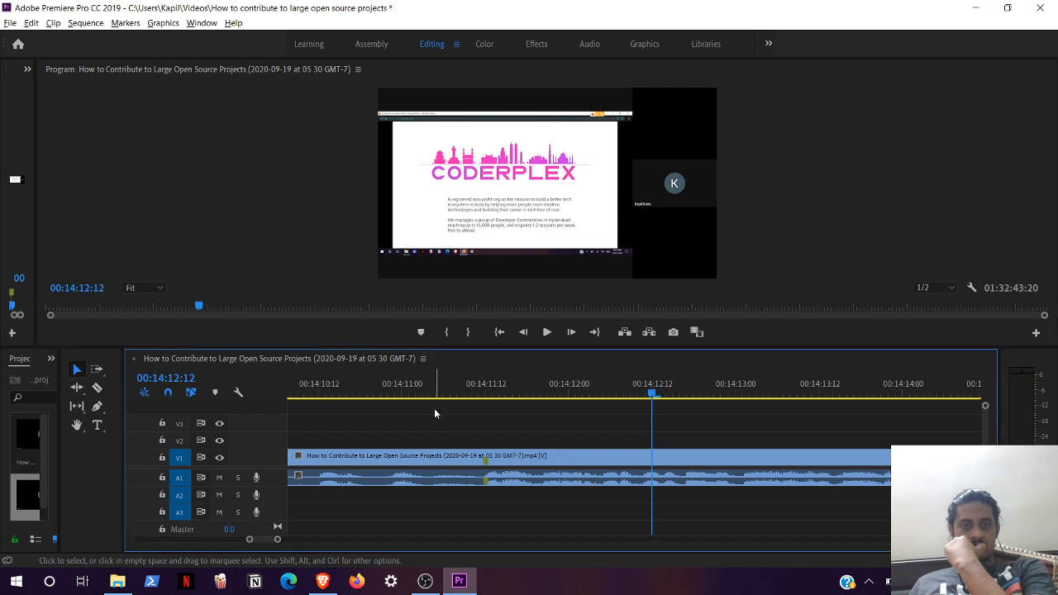
left_click(438, 479)
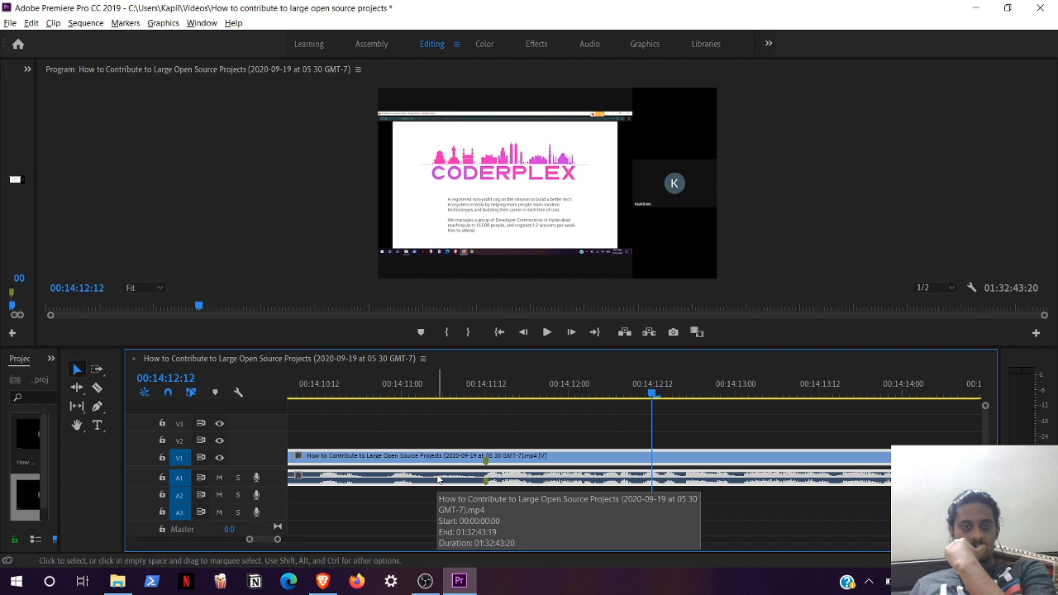
Step: Switch to the browser and play the suggested "How to create a Zoom-In effect in Adobe Premiere Pro 2020" video from about 0:39
key("alt+Tab")
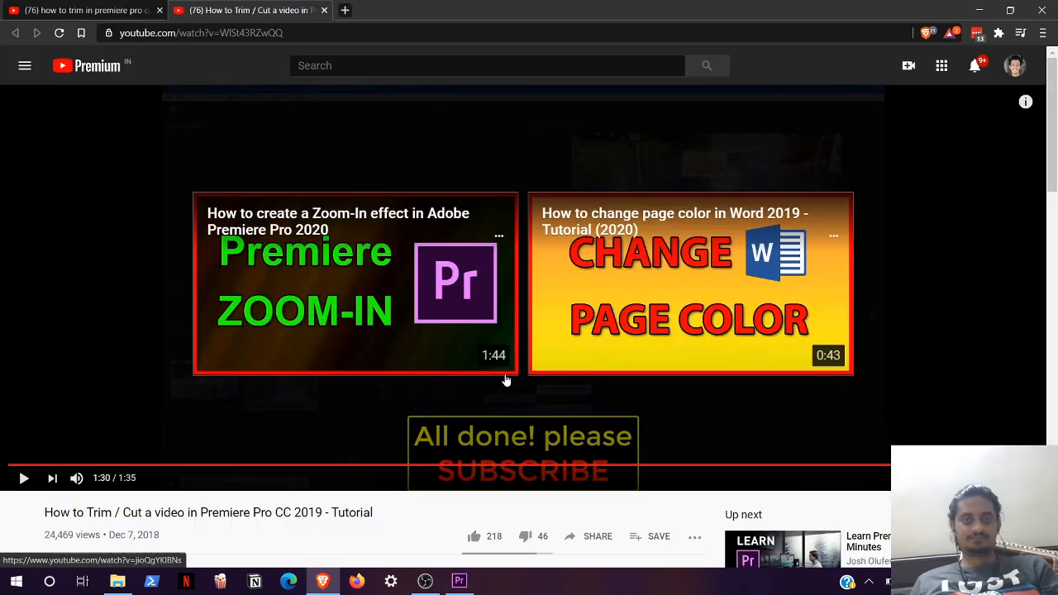
left_click(507, 380)
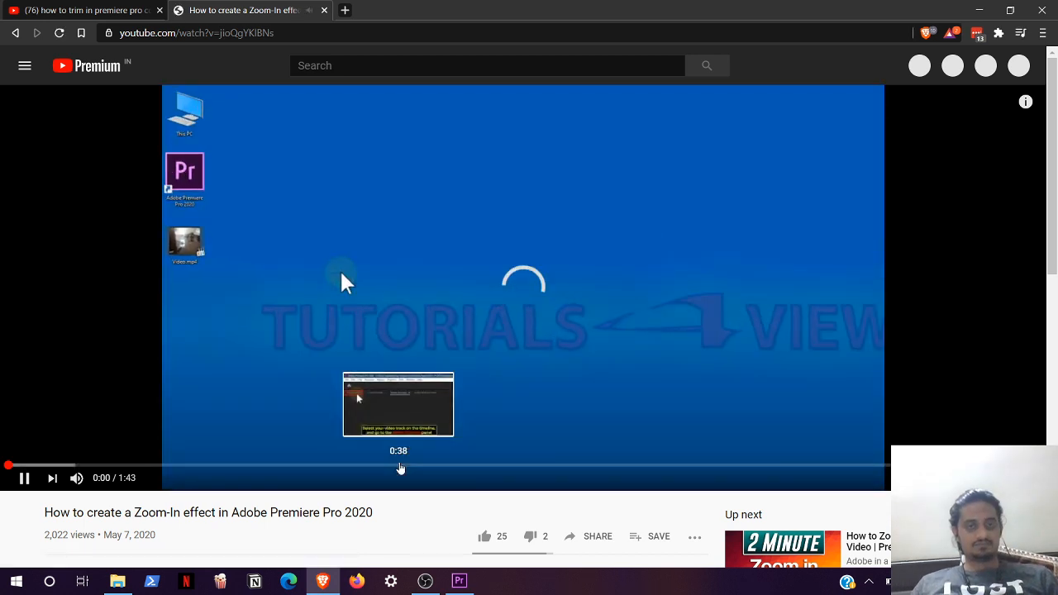
left_click(400, 466)
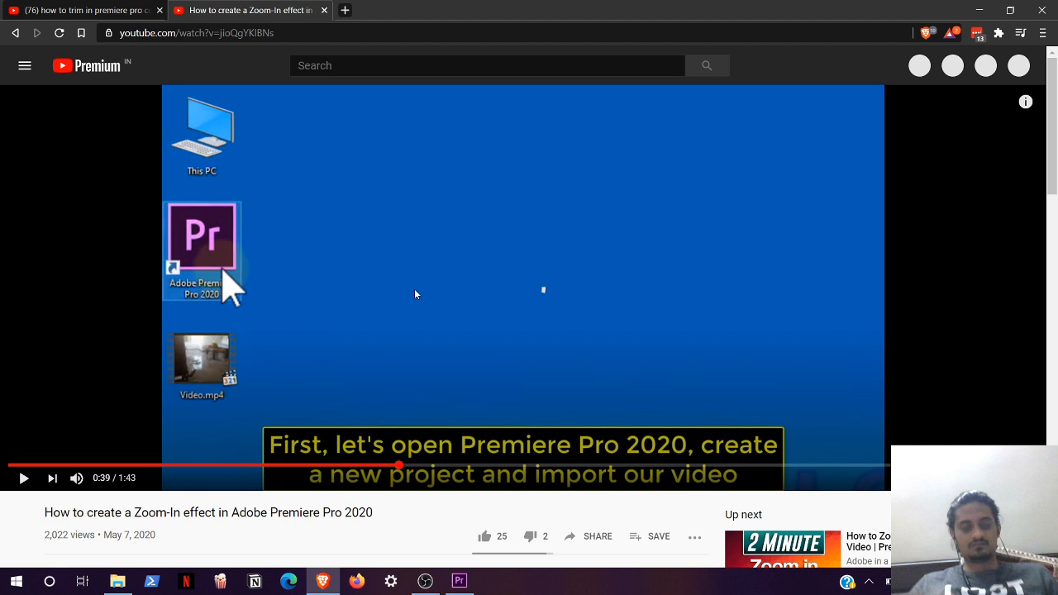
left_click(415, 290)
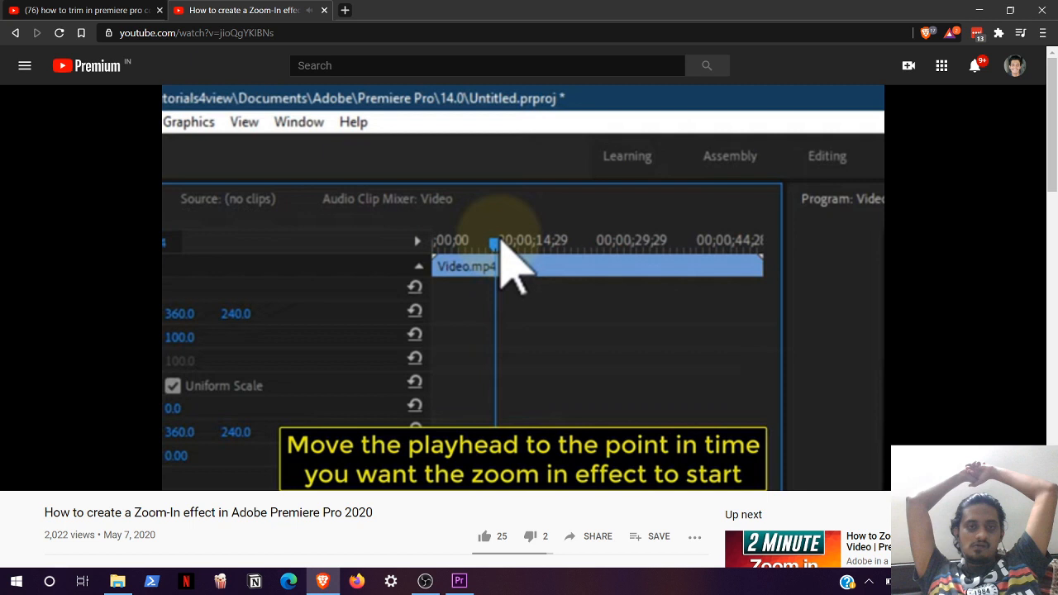
Step: Go back to the Premiere Pro CC 2019 trimming tutorial, rewatch it from 0:36, and return to Premiere Pro
key("alt+Left")
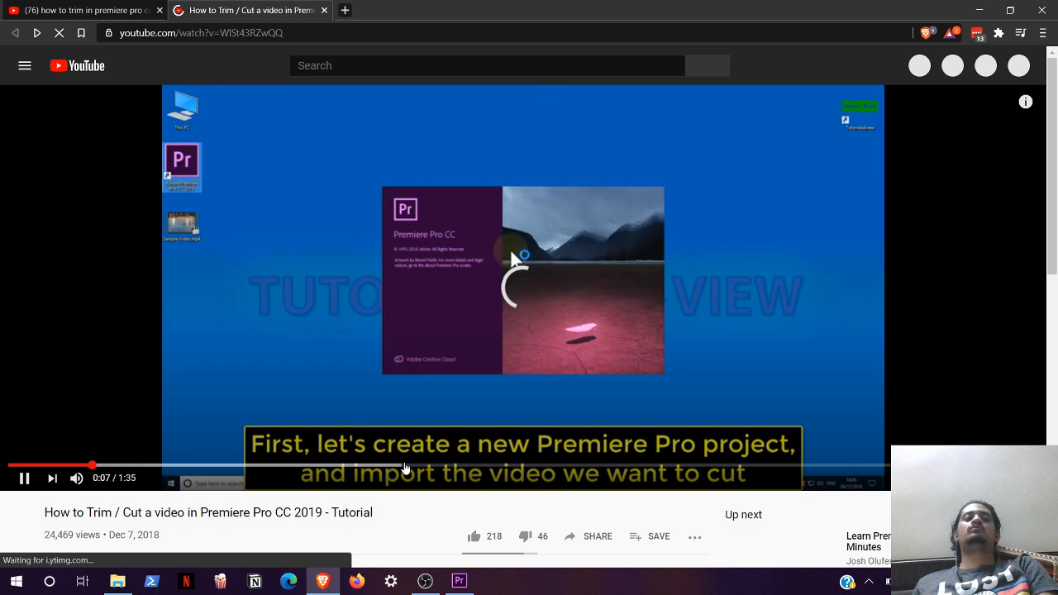
left_click(405, 468)
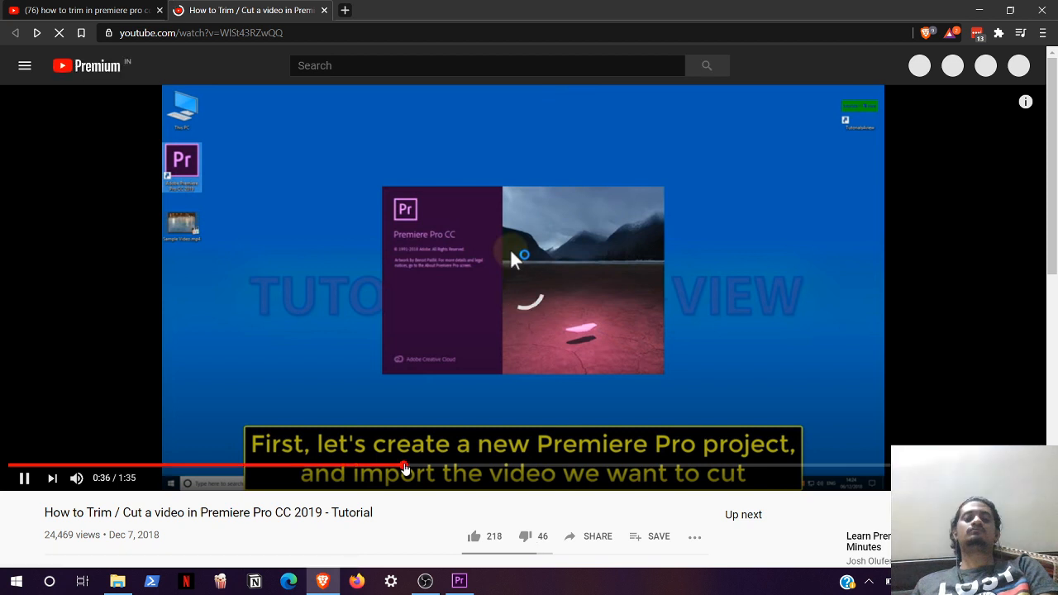
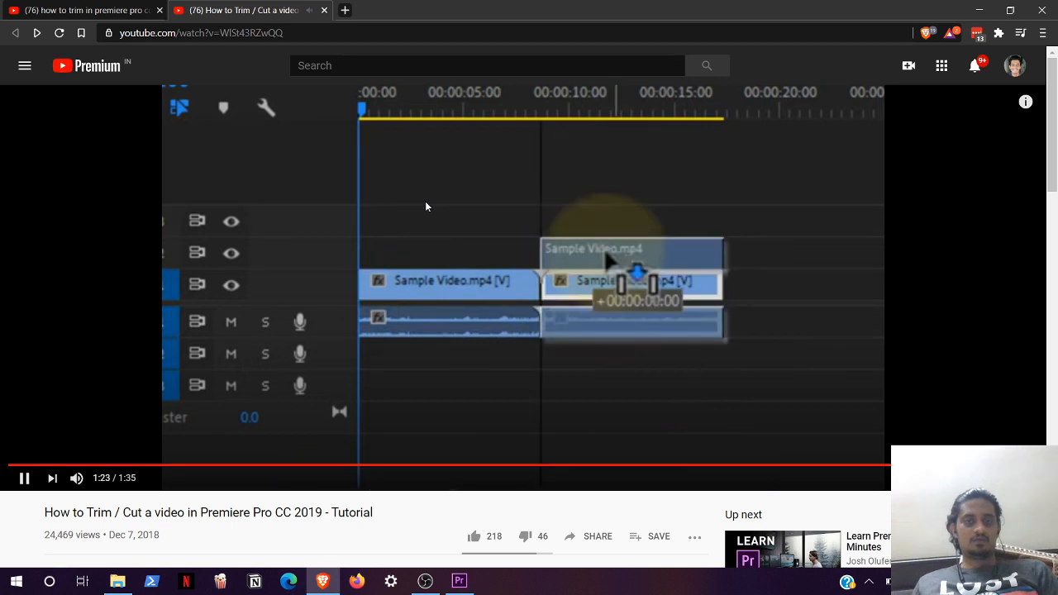
key("alt+Tab")
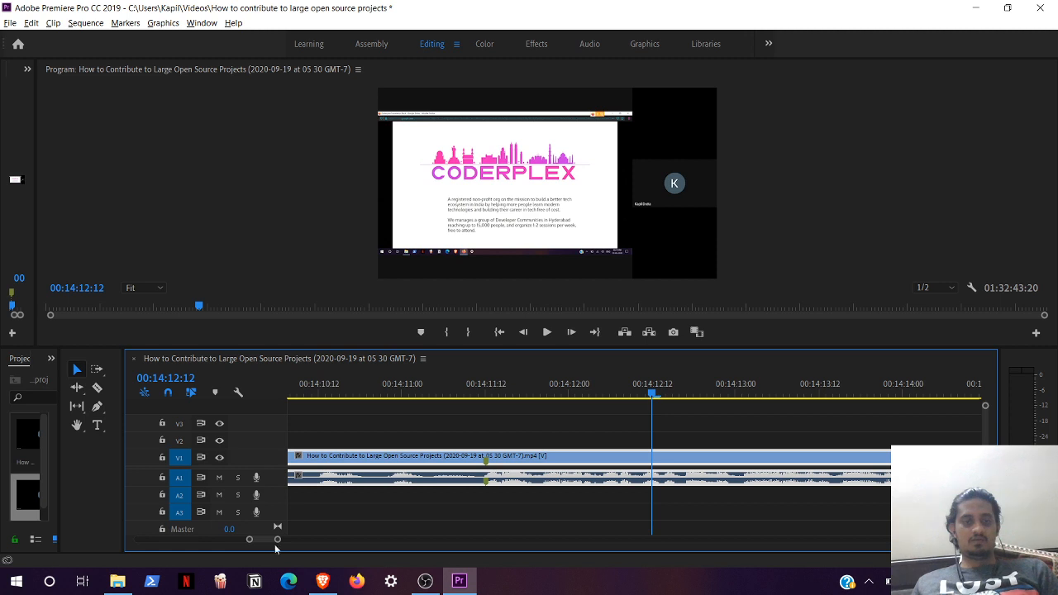
Step: Try the Slip tool on the recording clip around 00:14:12:00 in the timeline
left_click(75, 407)
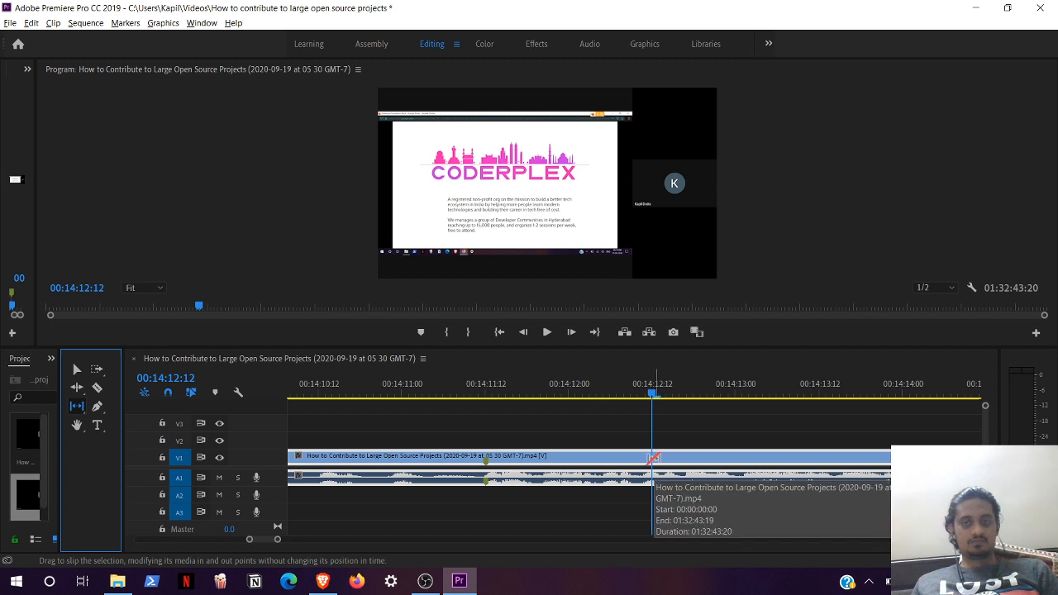
left_click(563, 462)
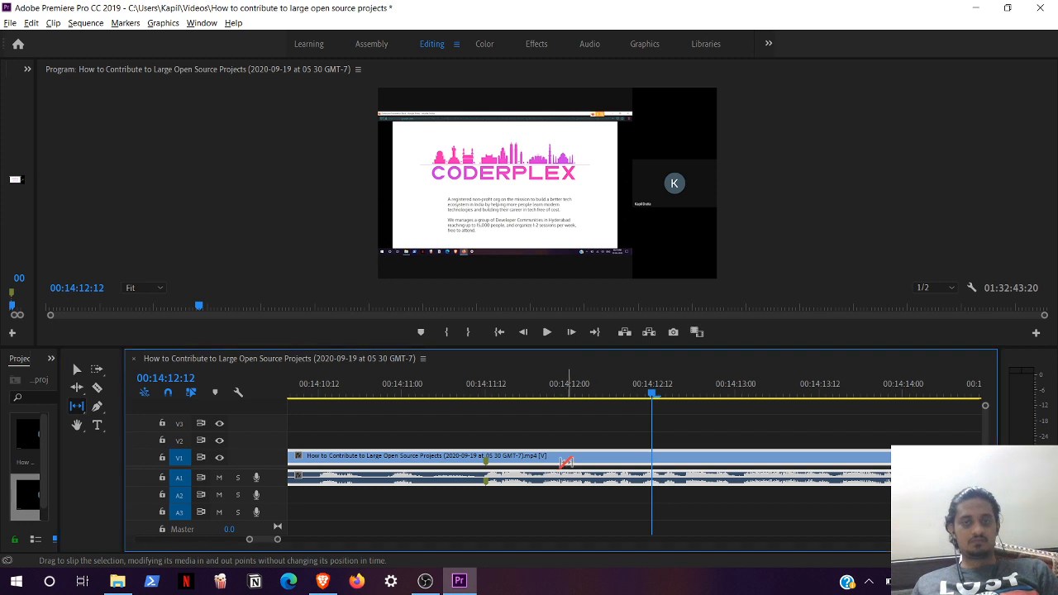
double_click(566, 463)
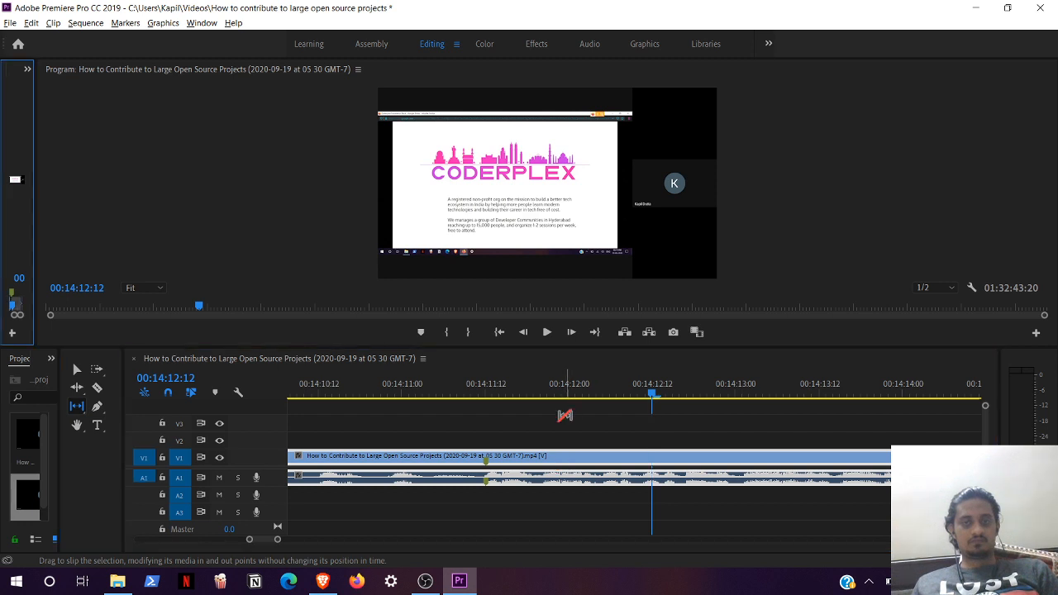
left_click(565, 415)
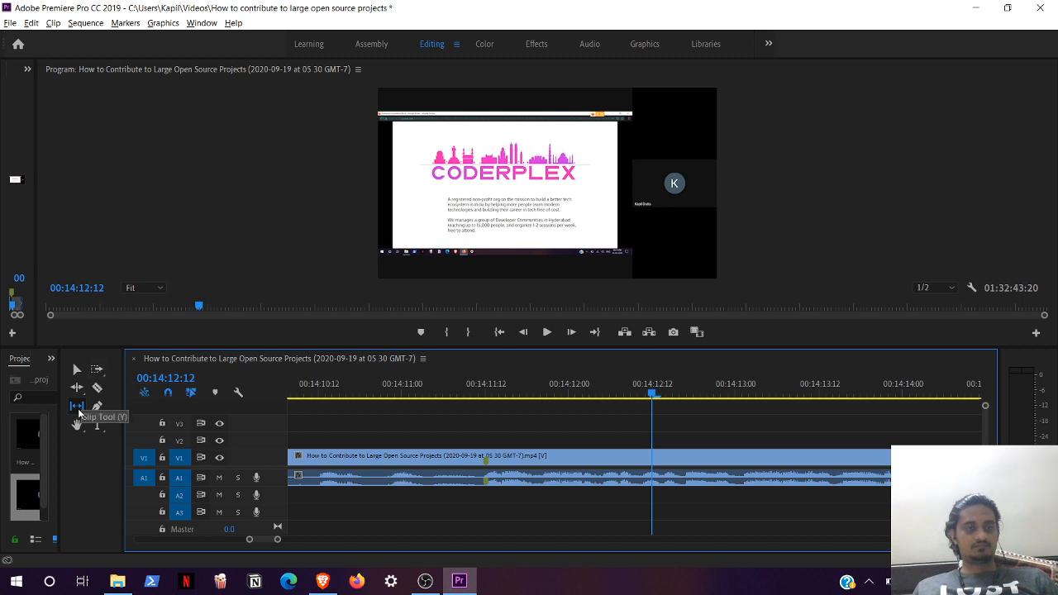
left_click(78, 408)
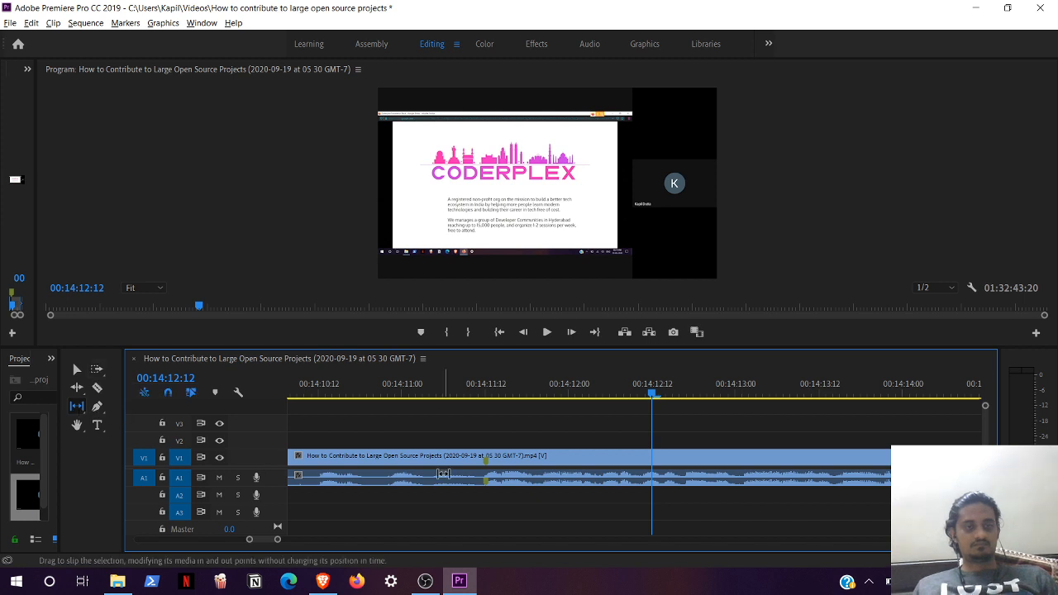
left_click(563, 477)
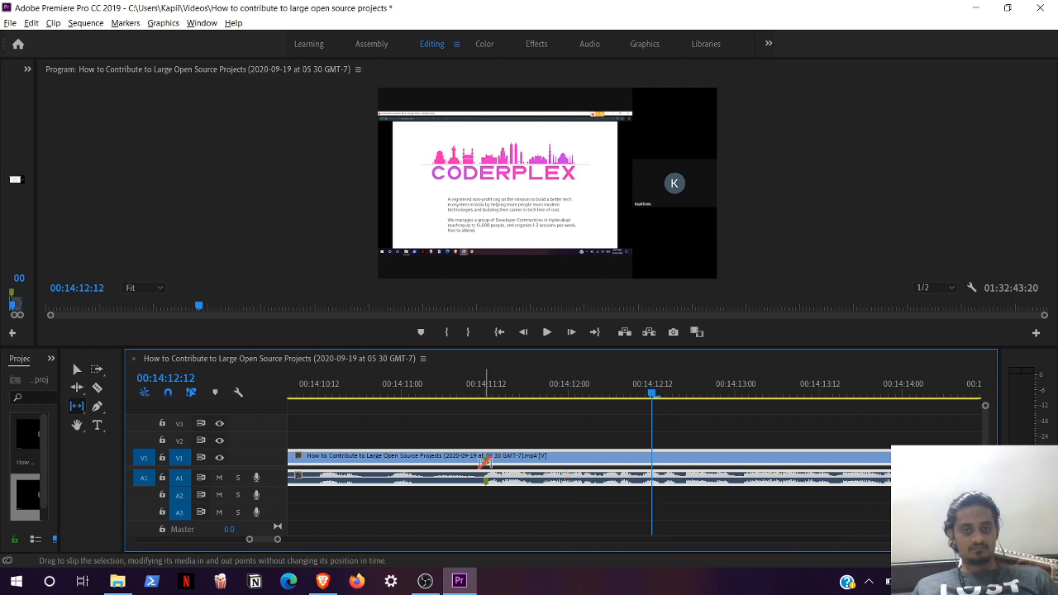
Step: Switch back to the Selection tool and trim the start of the recording clip to the playhead at 00:14:12:12
left_click(77, 369)
left_click_drag(543, 464, 560, 465)
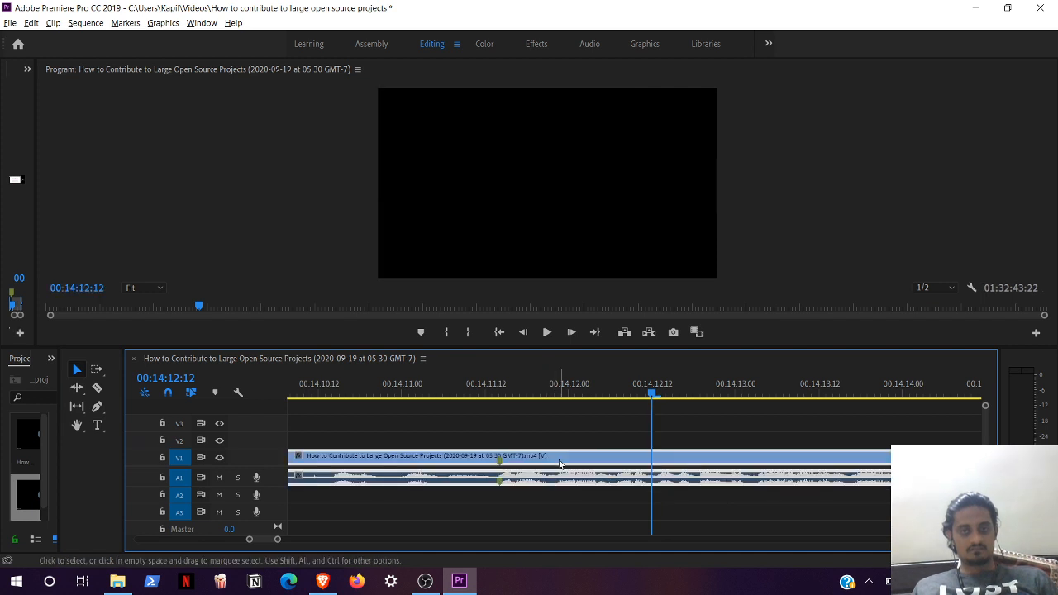
key("backslash")
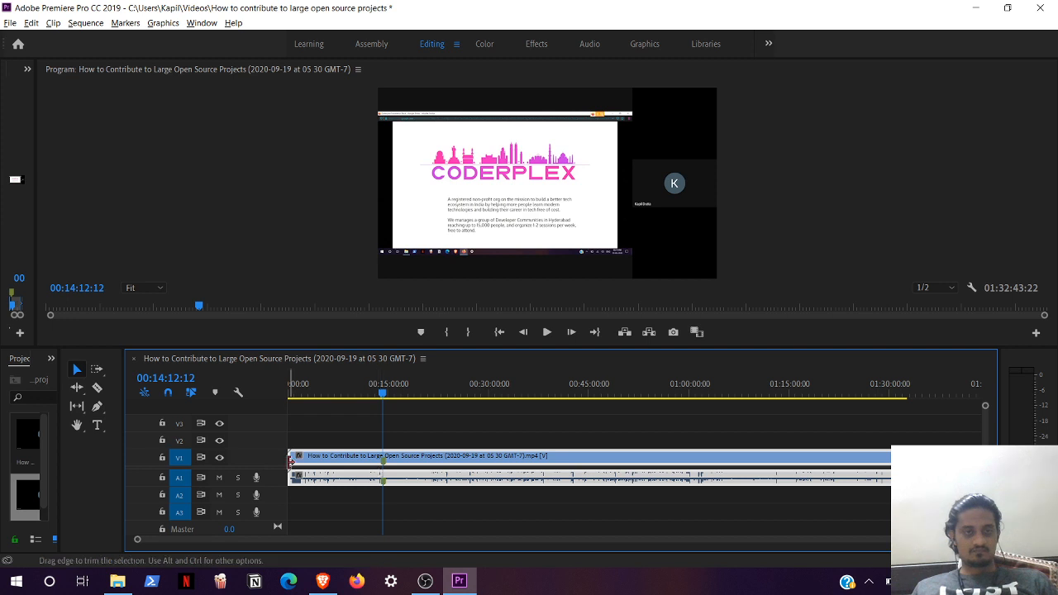
left_click_drag(291, 461, 380, 461)
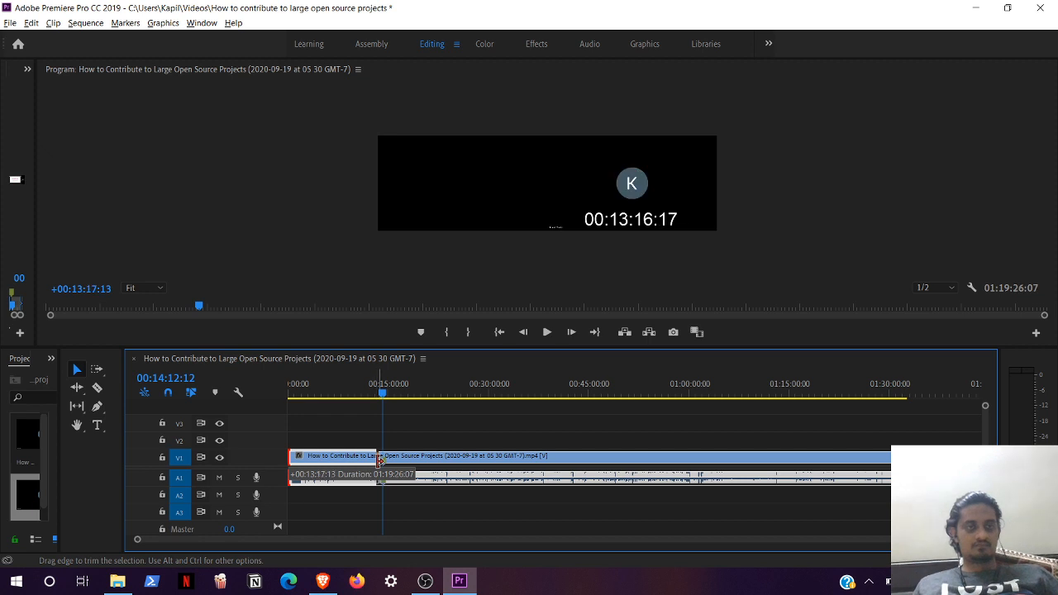
left_click_drag(380, 461, 377, 461)
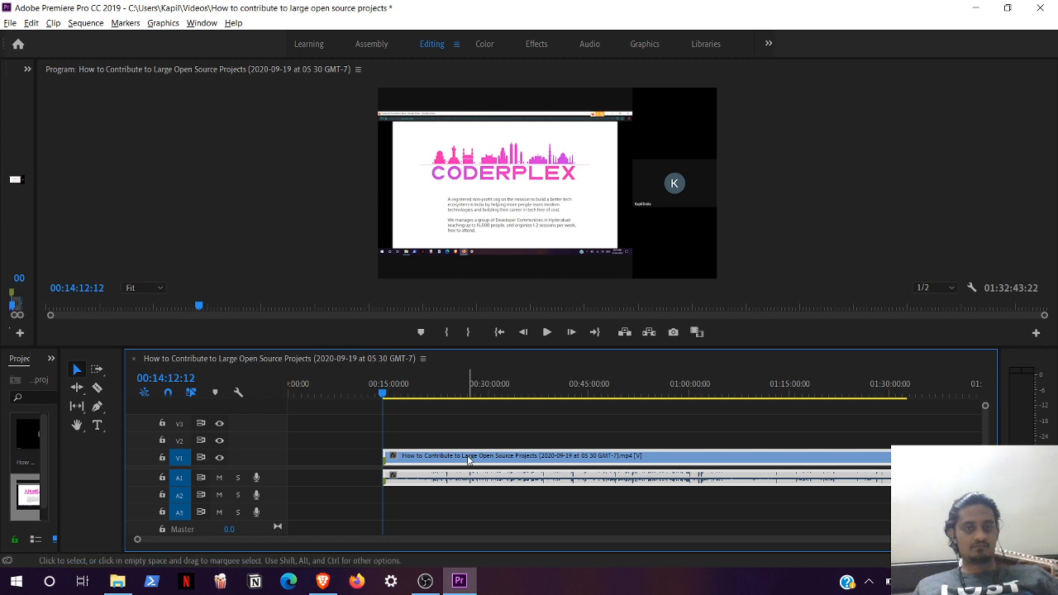
Step: Move the trimmed clip to the very start of the sequence and play it from 00:00:00:00
left_click_drag(467, 459, 372, 459)
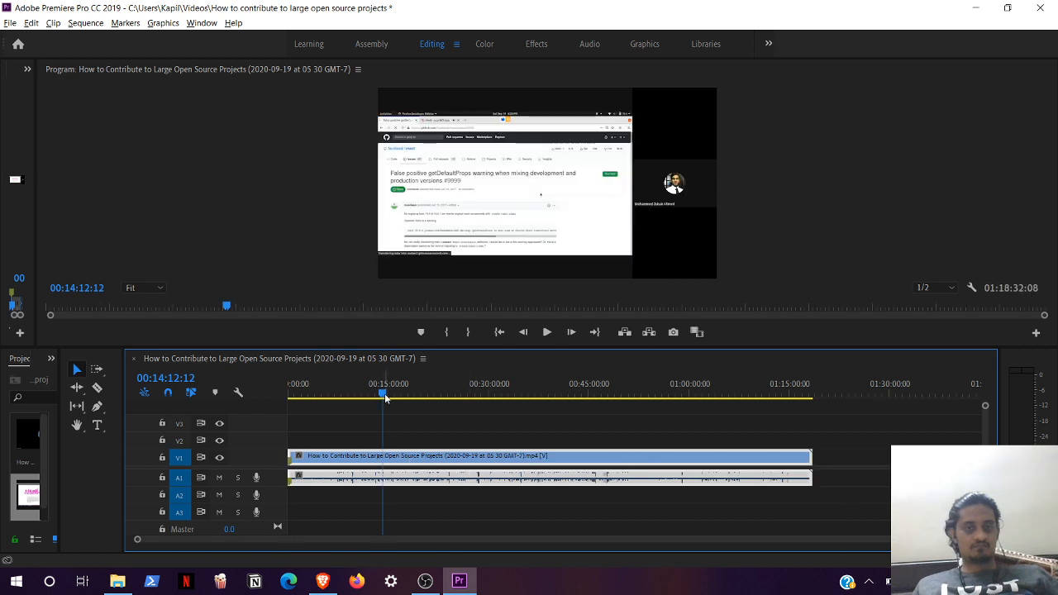
key("Home")
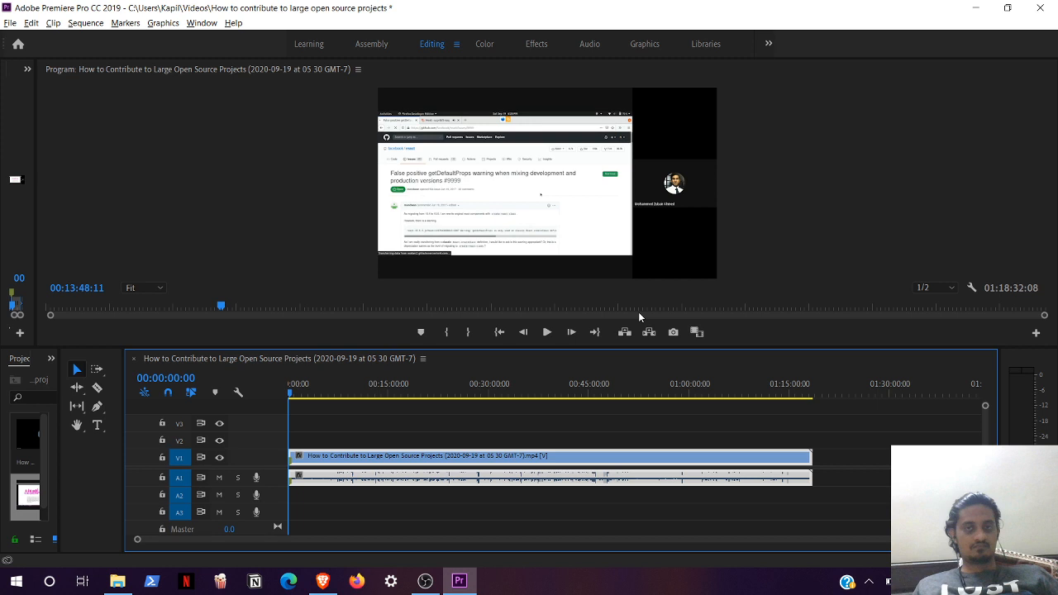
left_click(546, 332)
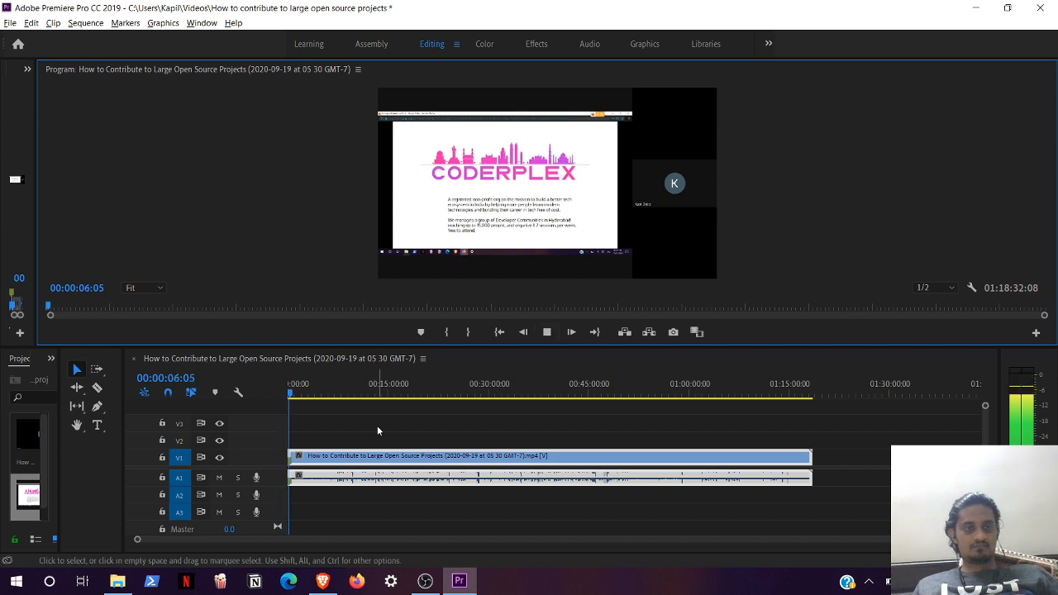
left_click(197, 542)
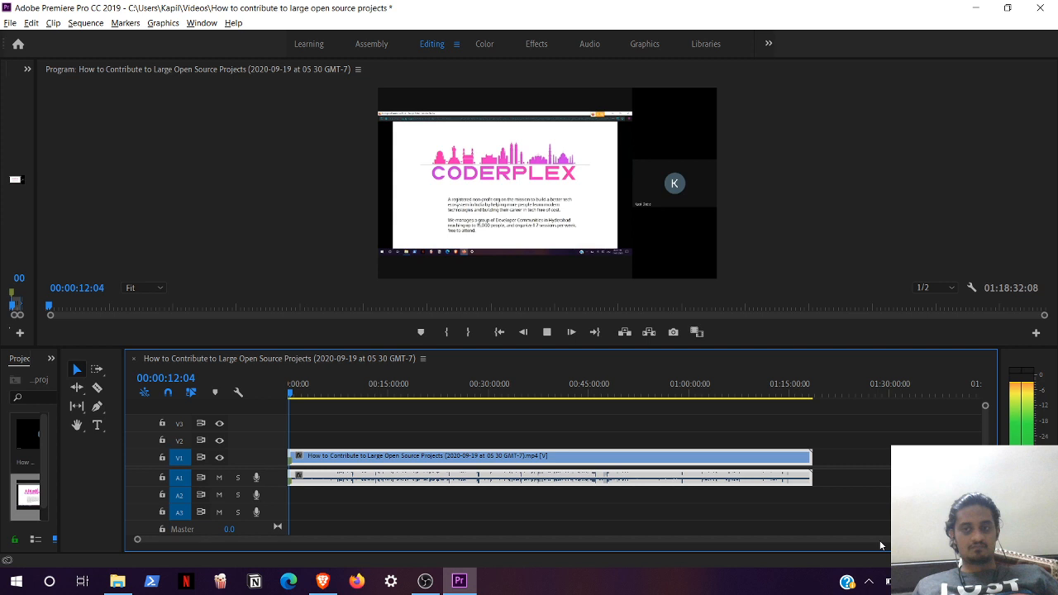
left_click_drag(979, 539, 942, 540)
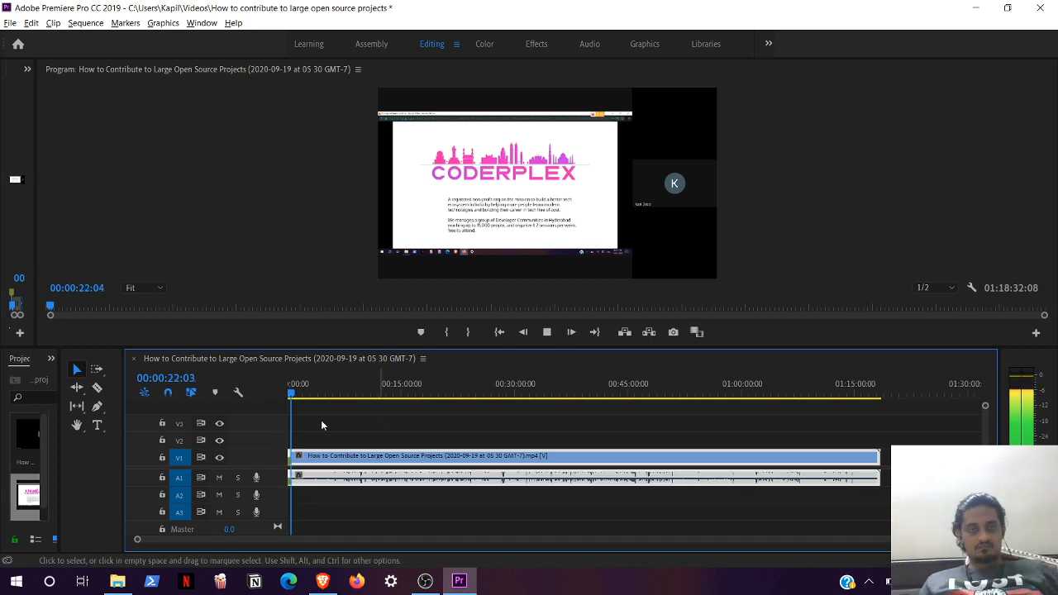
Step: Spot-check the recording by playing short stretches from about 00:09:12 and 00:13:22
left_click(356, 397)
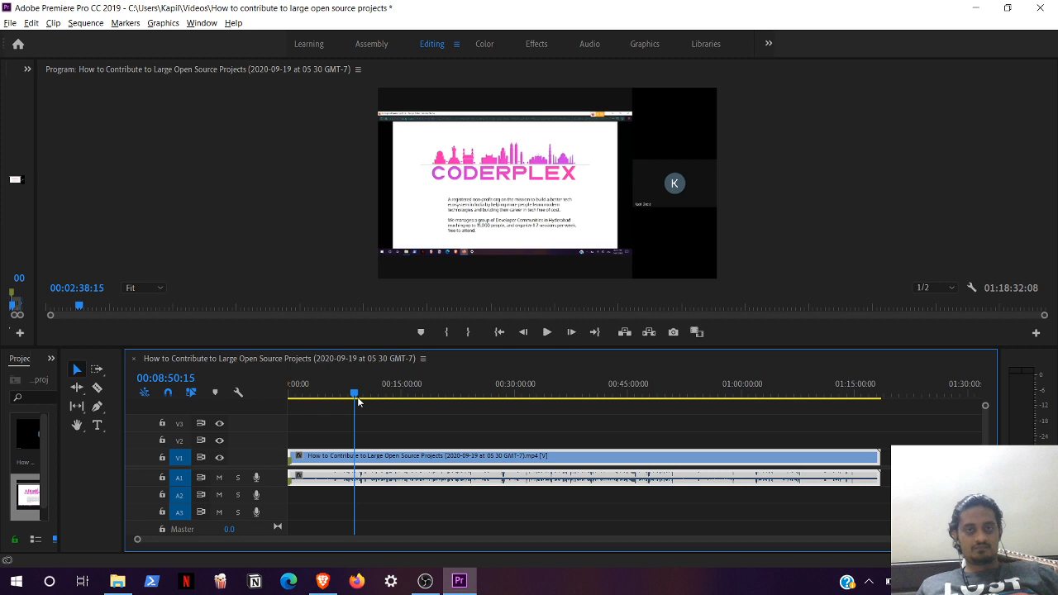
left_click(357, 398)
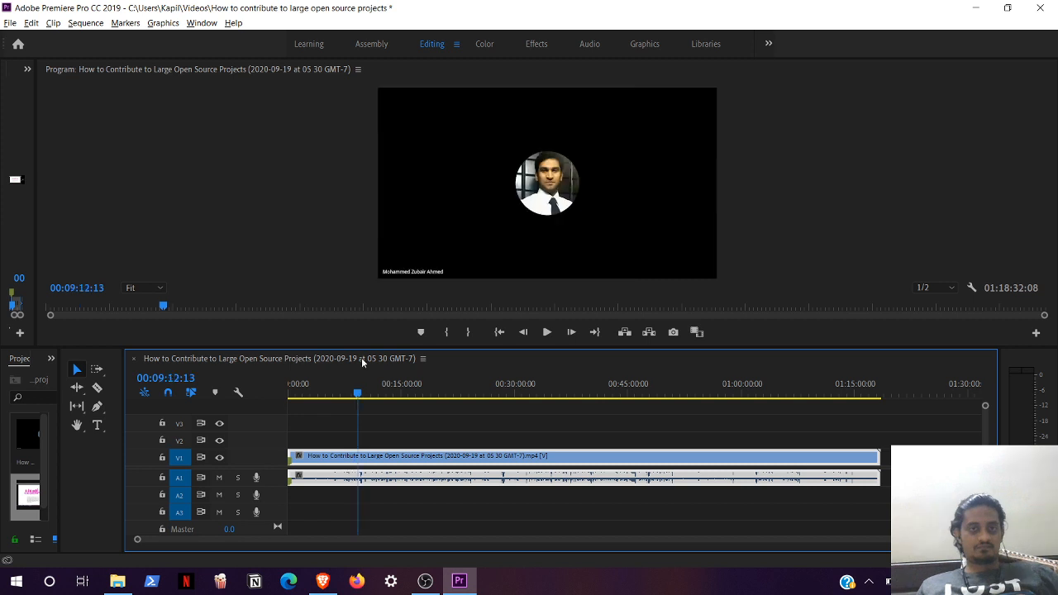
key("space")
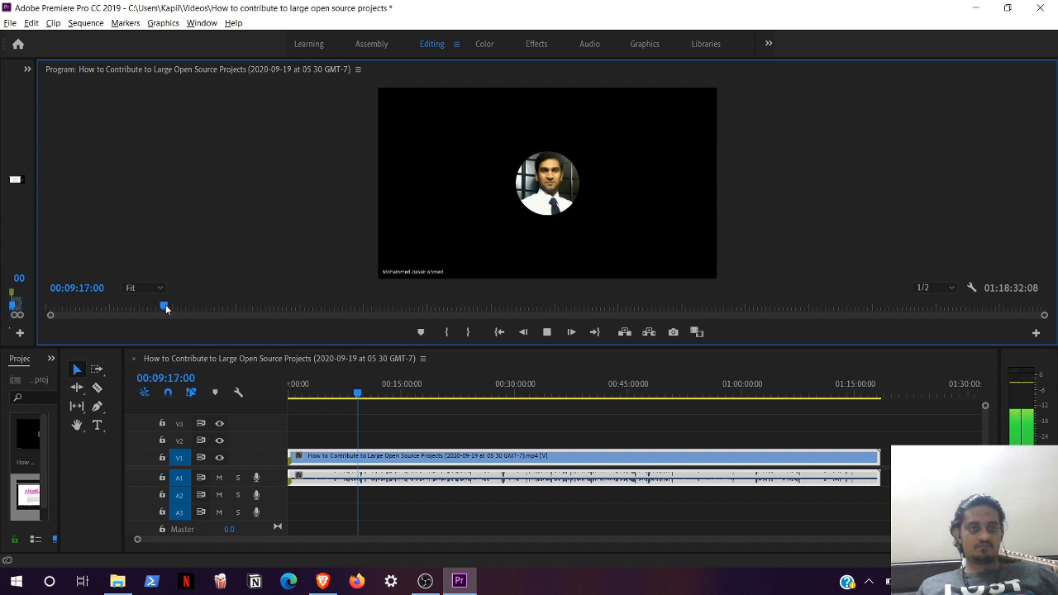
left_click_drag(166, 307, 217, 309)
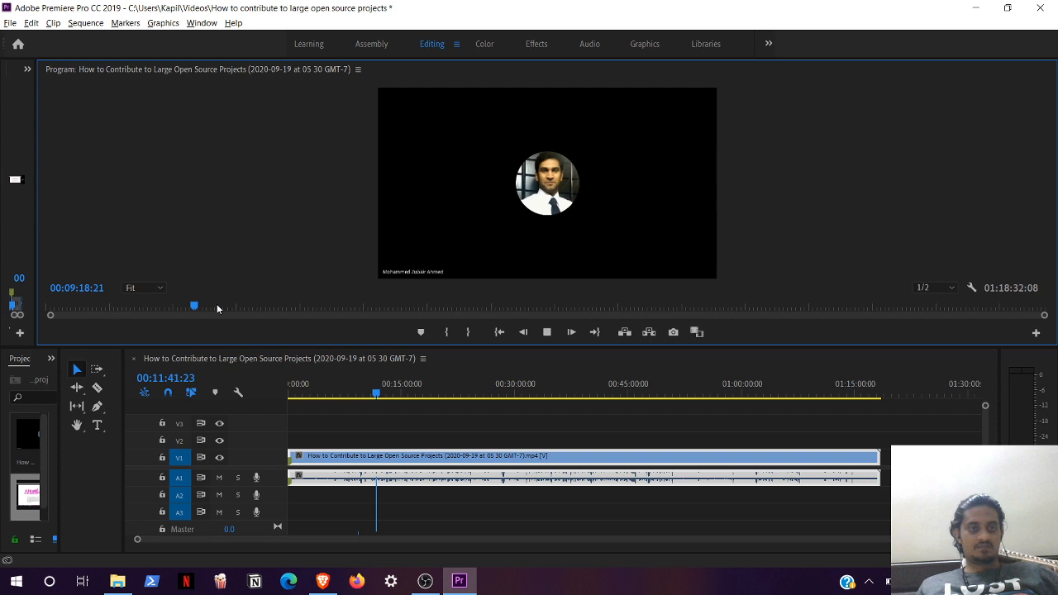
left_click(218, 308)
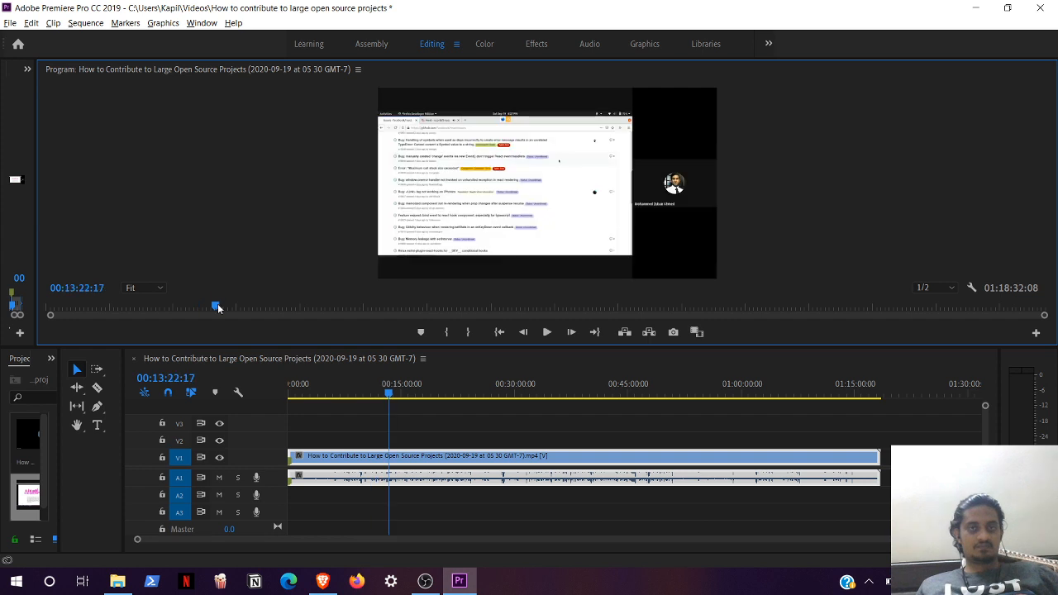
key("space")
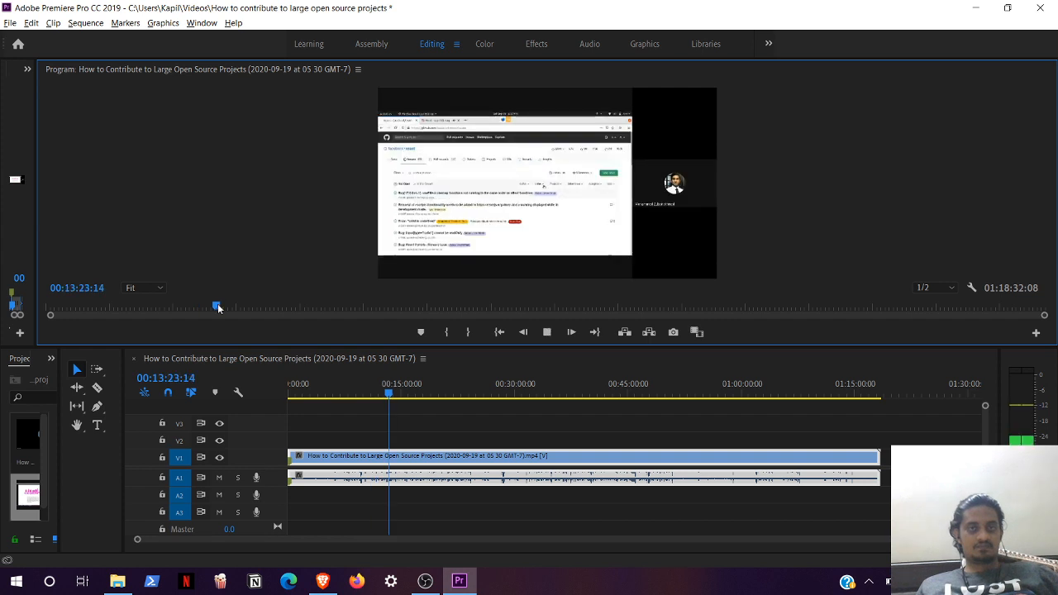
Step: Sample the playback at about 00:29:53, 00:46:15 and 01:01:18, and stop it at 01:01:24:12
left_click(426, 308)
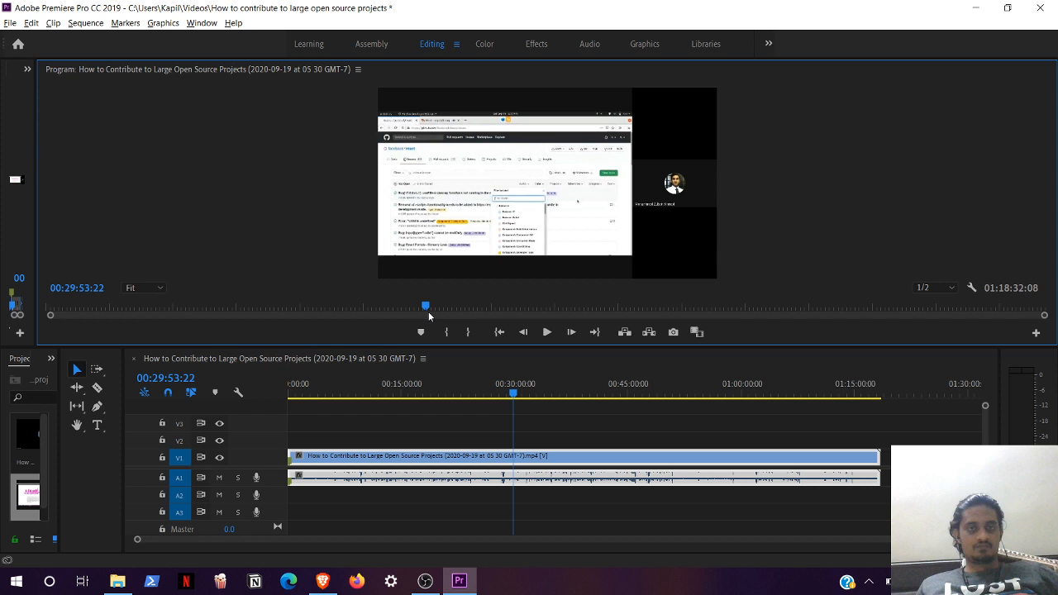
key("space")
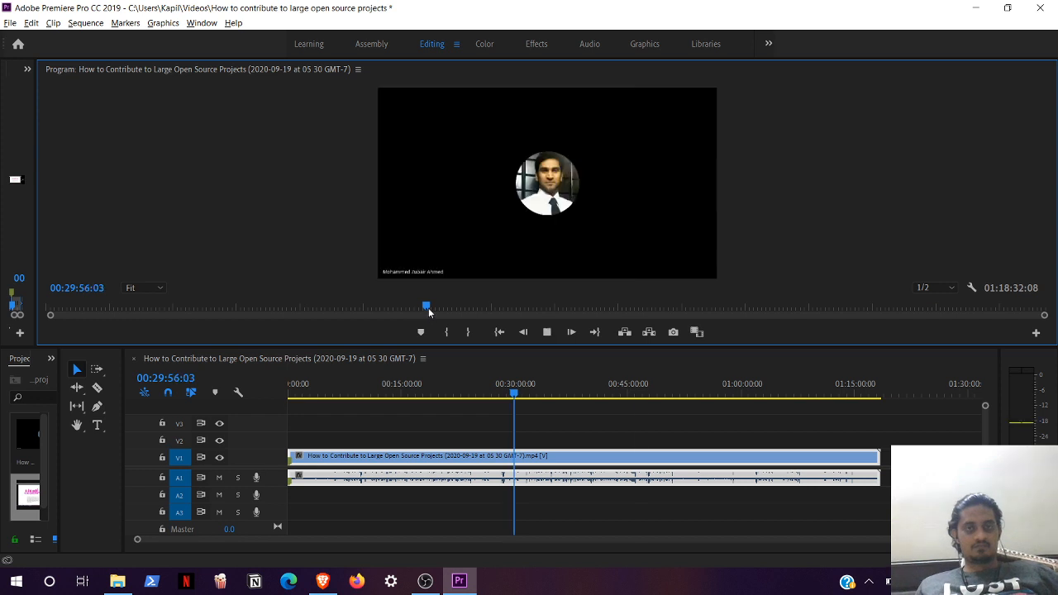
left_click(635, 307)
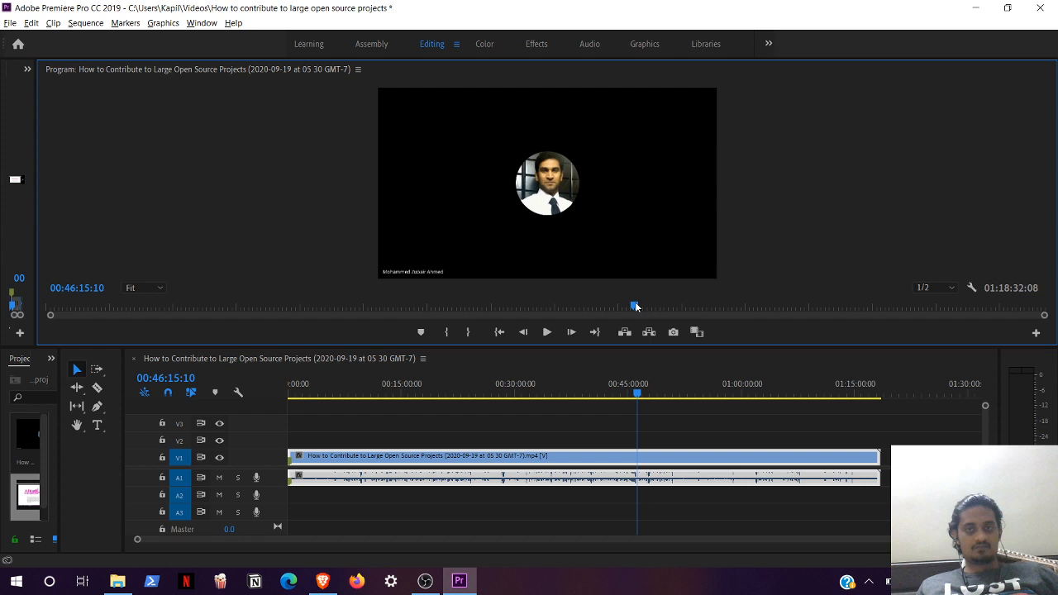
key("space")
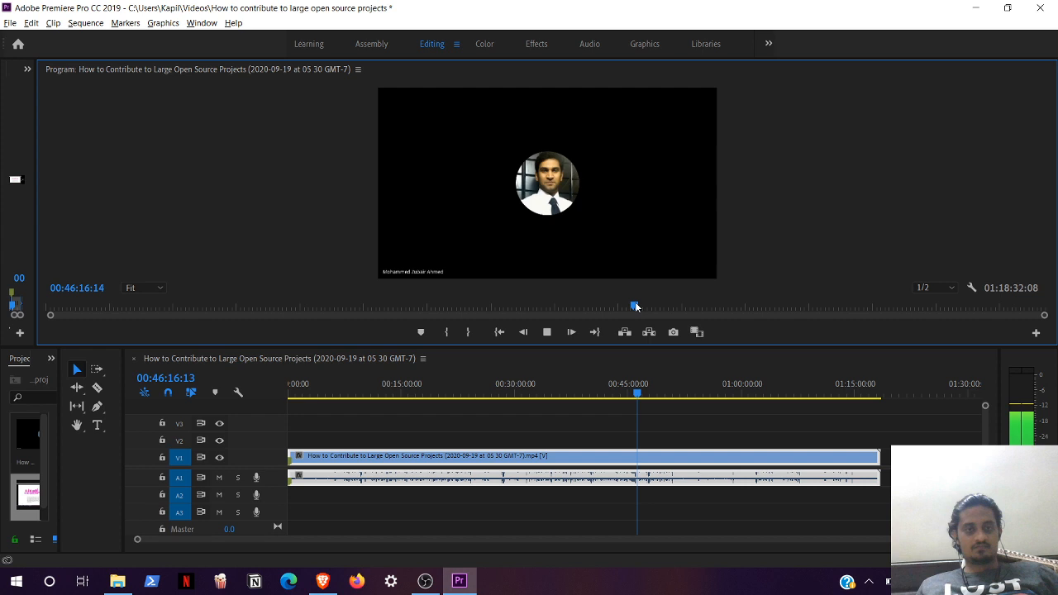
left_click(826, 307)
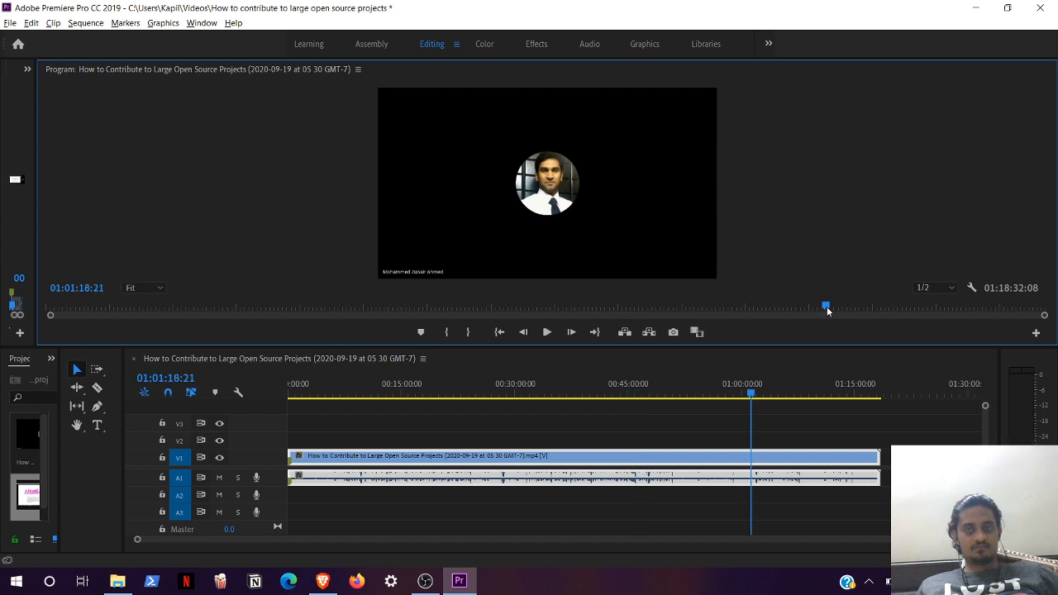
key("space")
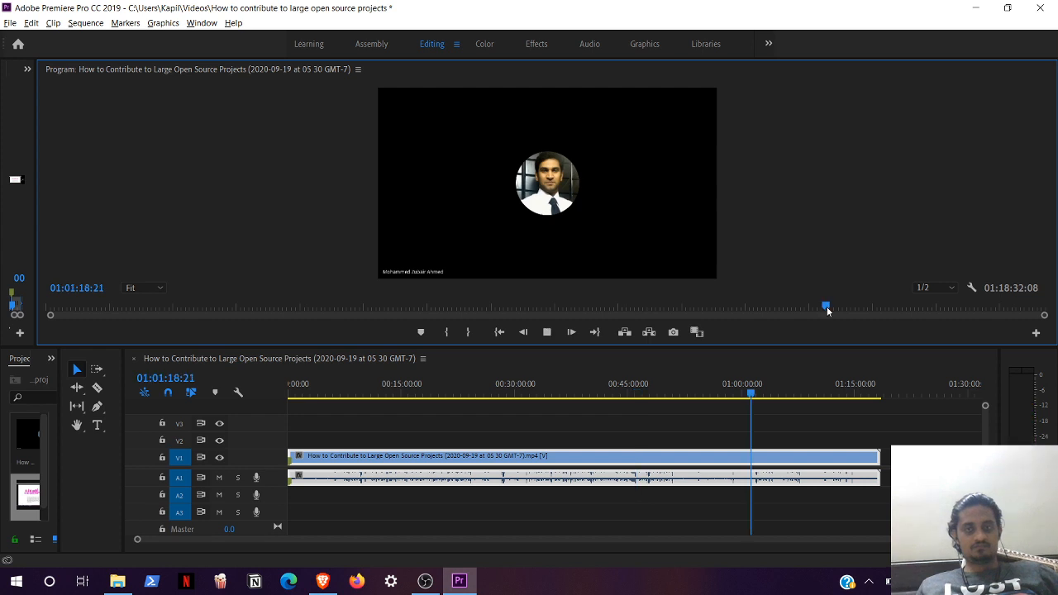
key("space")
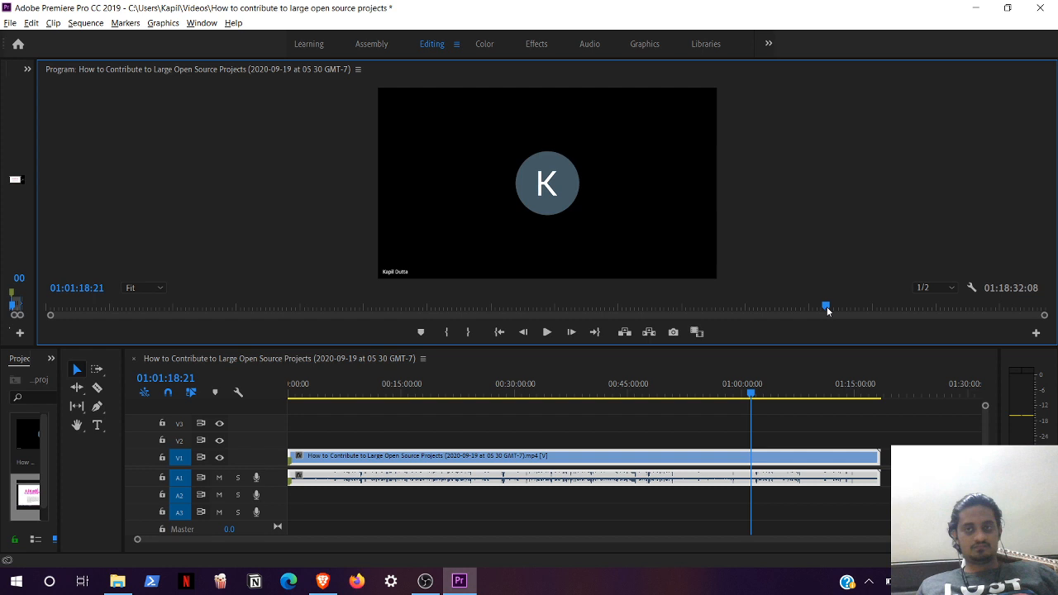
key("space")
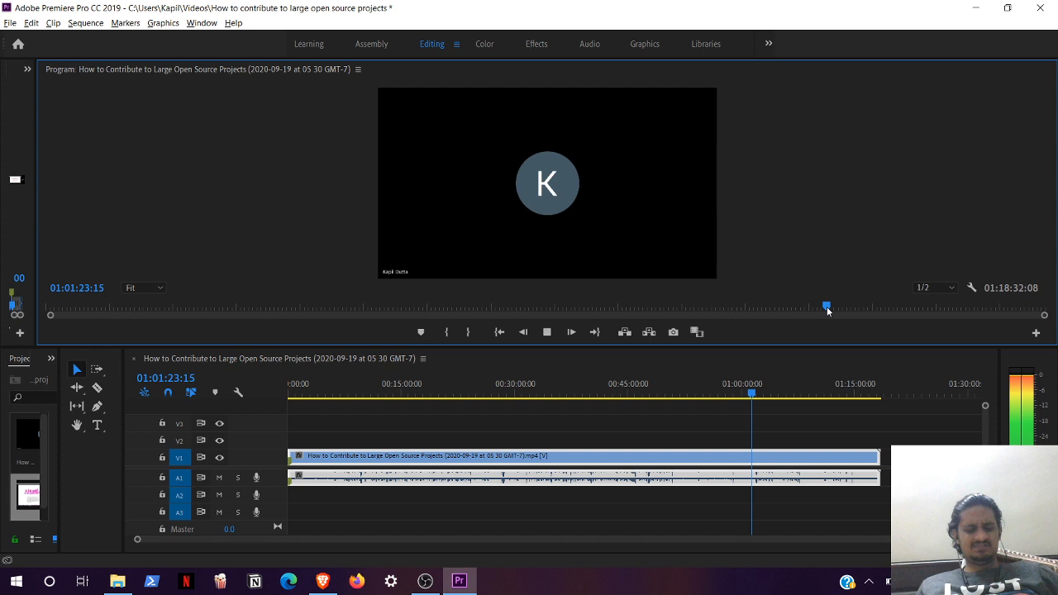
key("space")
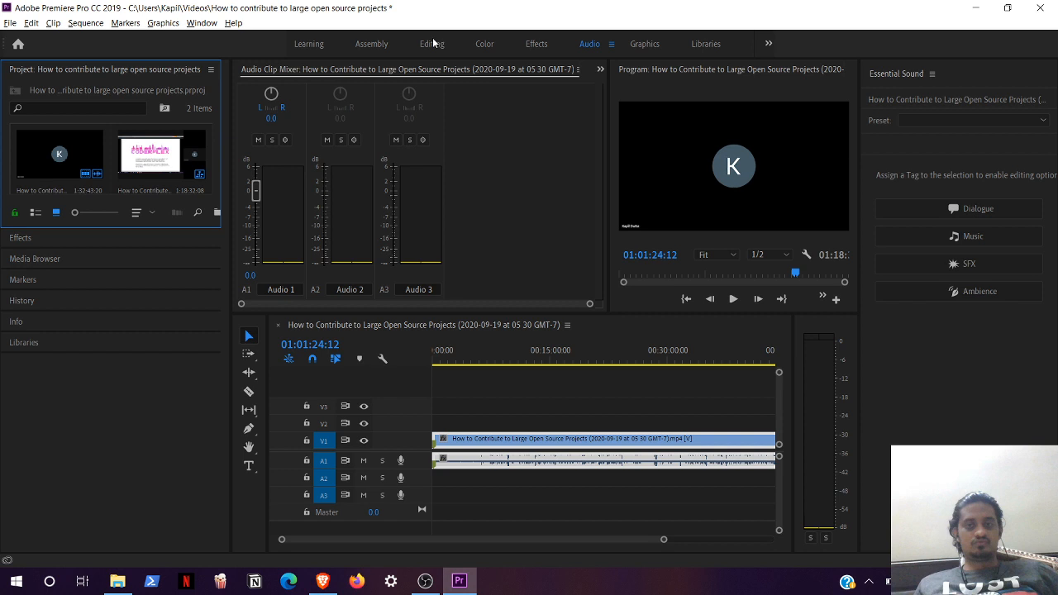
Step: Return to the Editing workspace and review the recording from 01:01:24:12 onward, sampling about 01:10:48, 01:13:23 and 01:16:22 for the talk's end
left_click(433, 43)
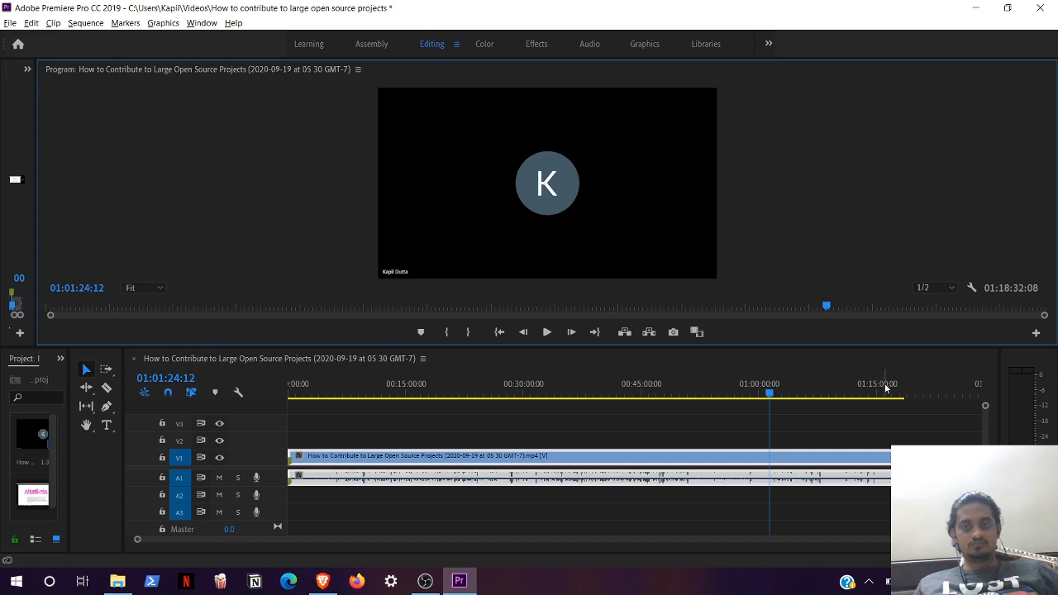
left_click(546, 333)
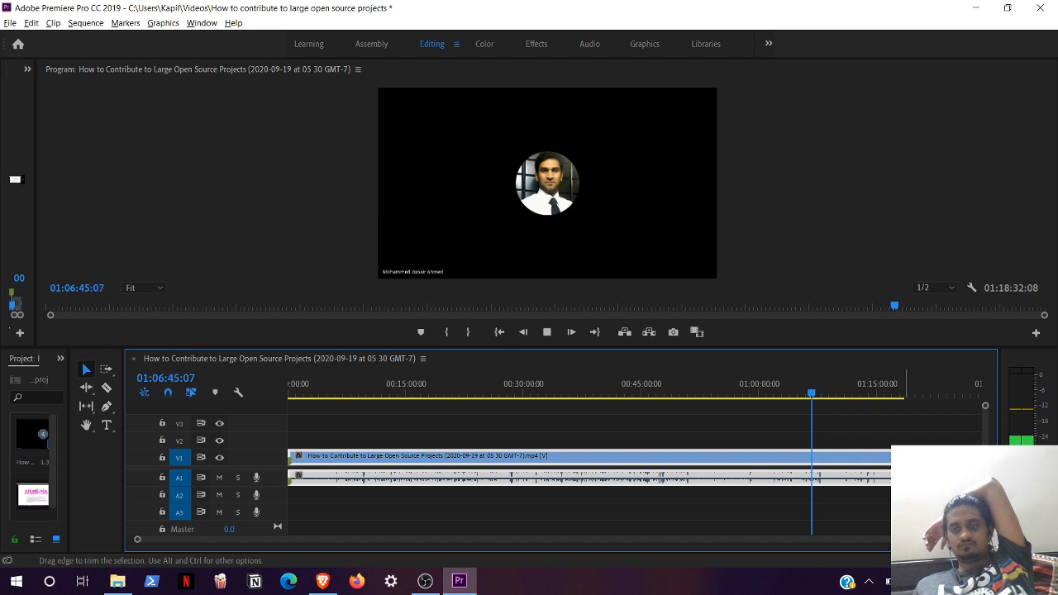
left_click(843, 394)
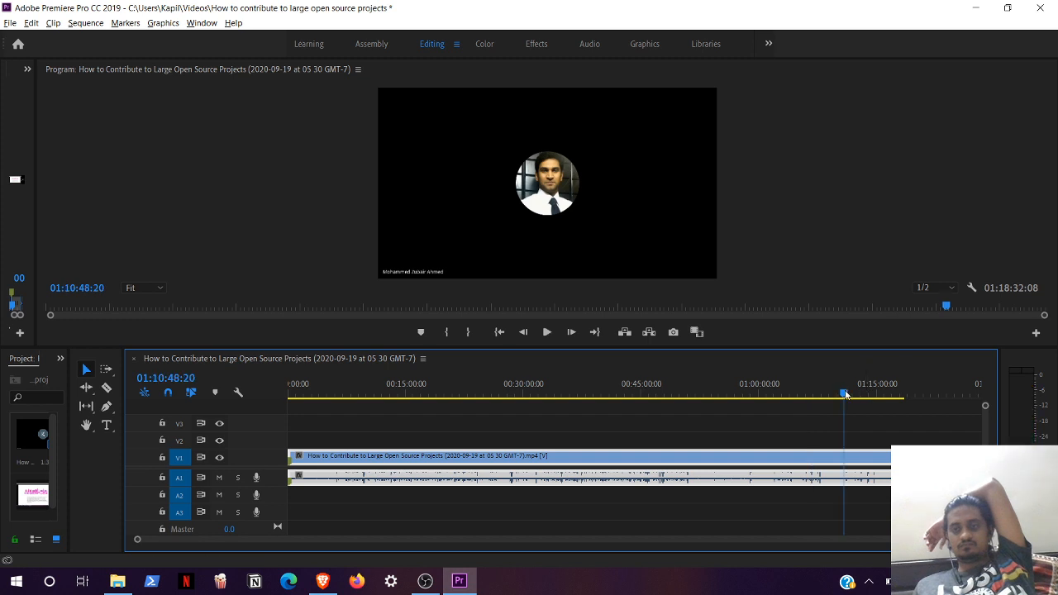
key("space")
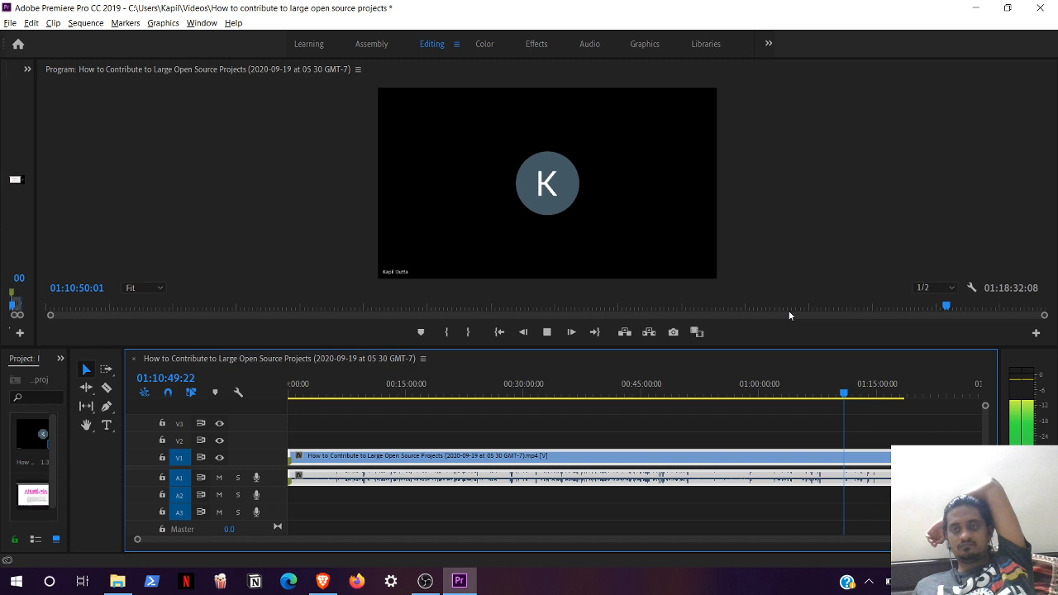
left_click(981, 305)
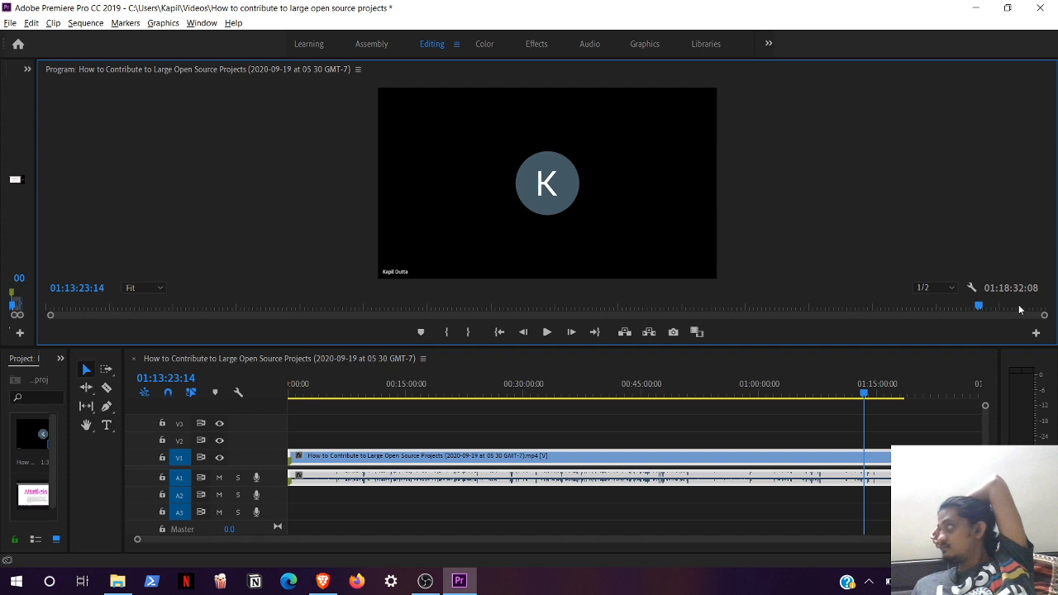
left_click(1018, 305)
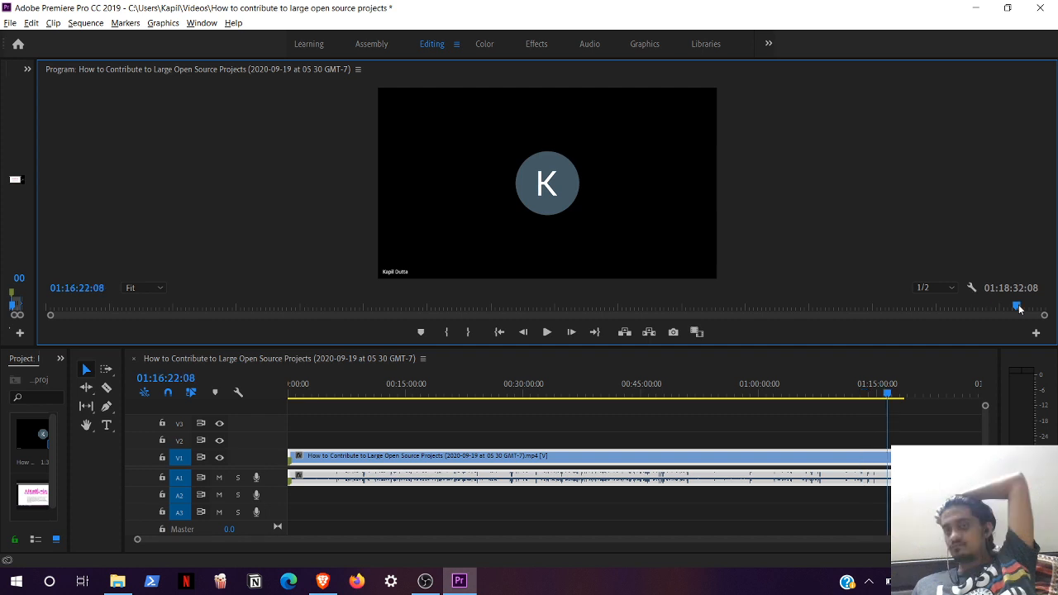
key("space")
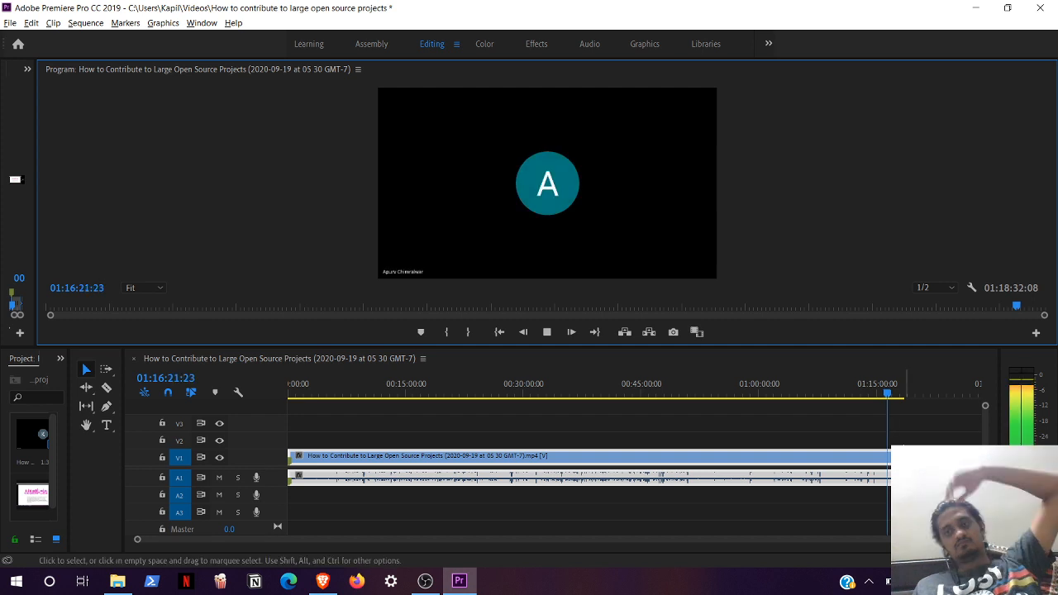
Step: Trim the end of the recording clip back to 01:16:26:00 and replay the final part from about 01:10:50
left_click(903, 458)
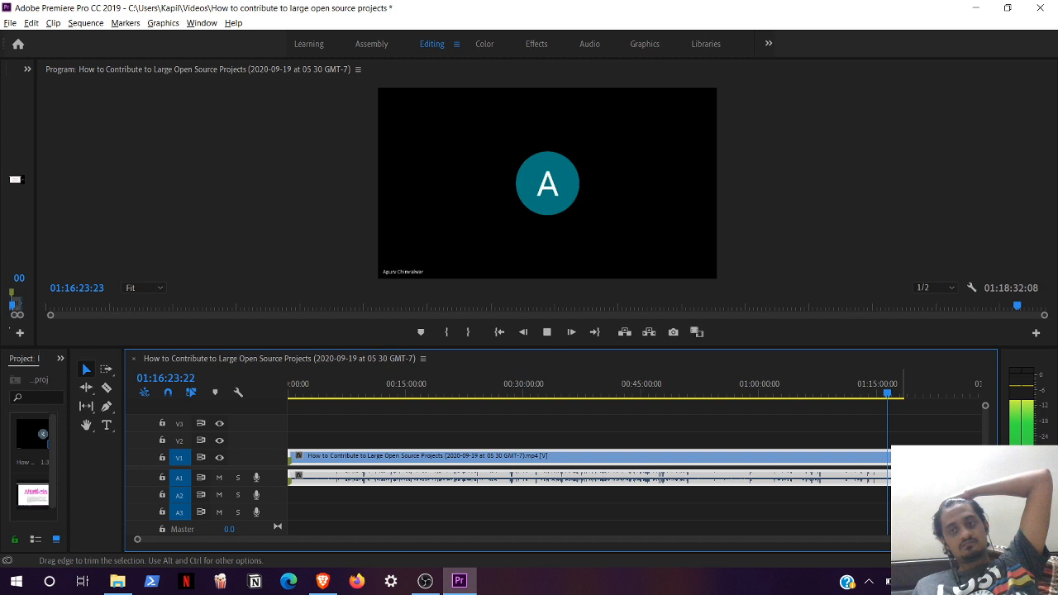
left_click_drag(900, 458, 885, 459)
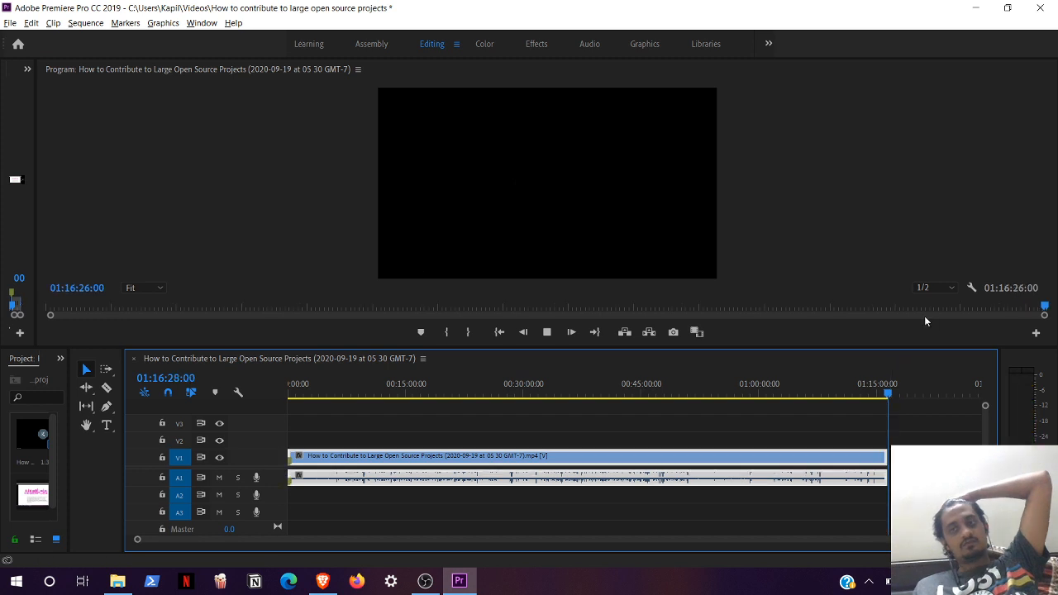
left_click(924, 320)
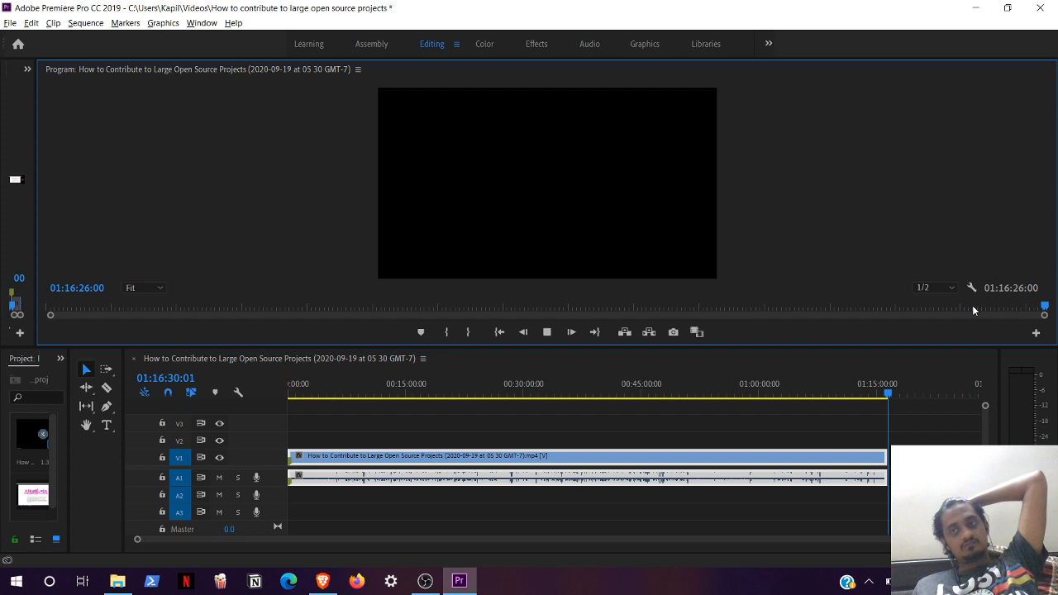
left_click(972, 308)
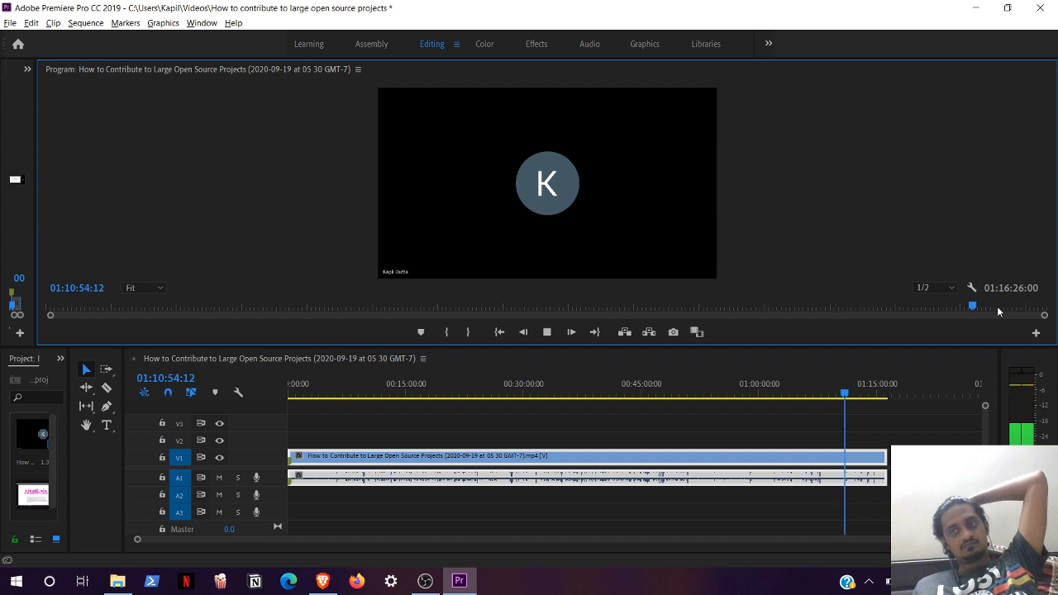
Step: Review the closing part of the recording, playing from about 01:06:59, 01:07:44, 01:09:18, 01:11:17 and 01:12:41
left_click(920, 308)
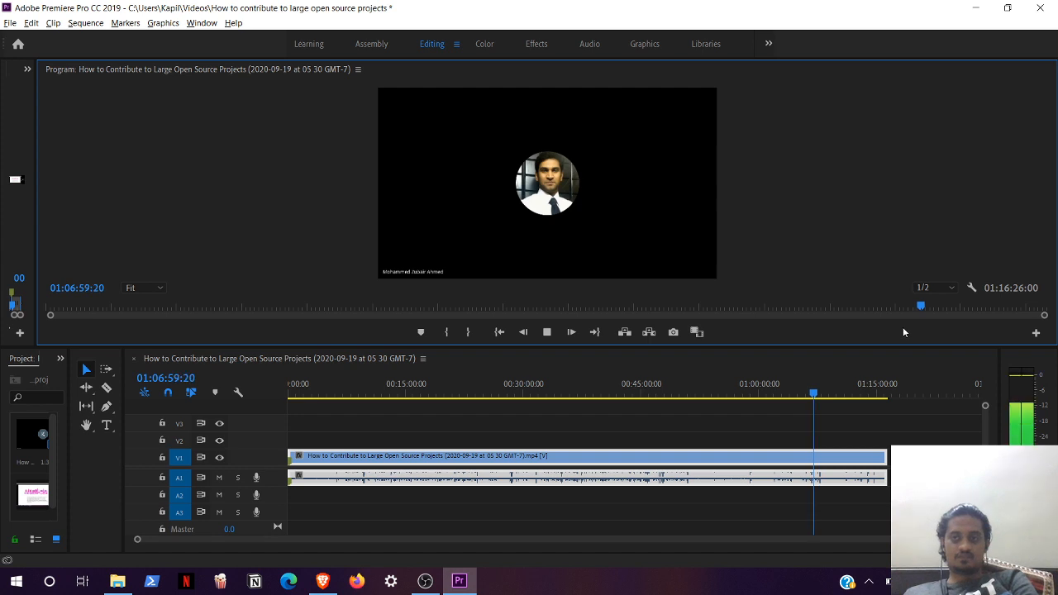
left_click(930, 306)
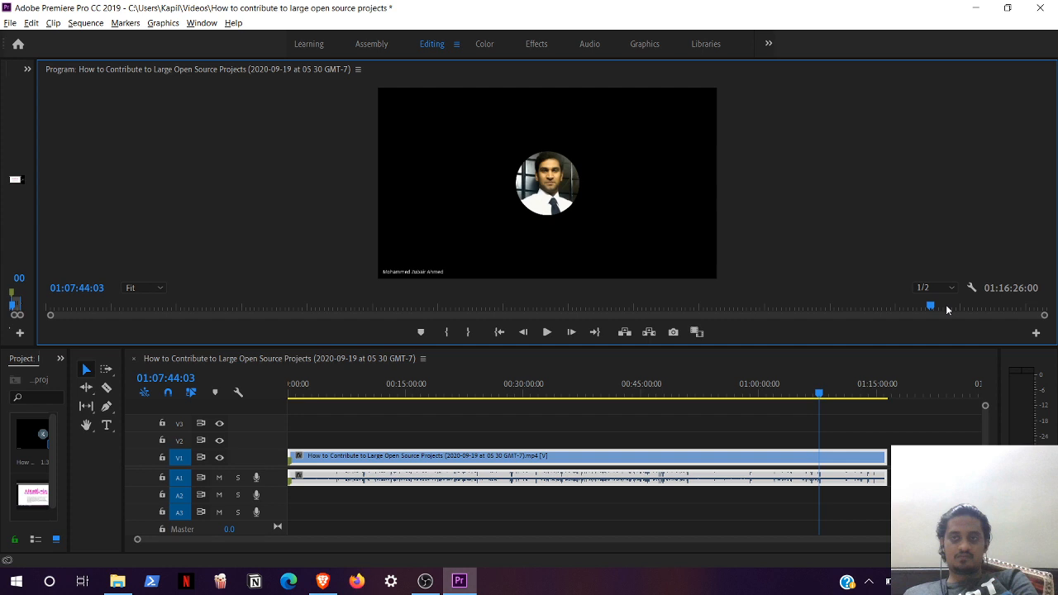
key("space")
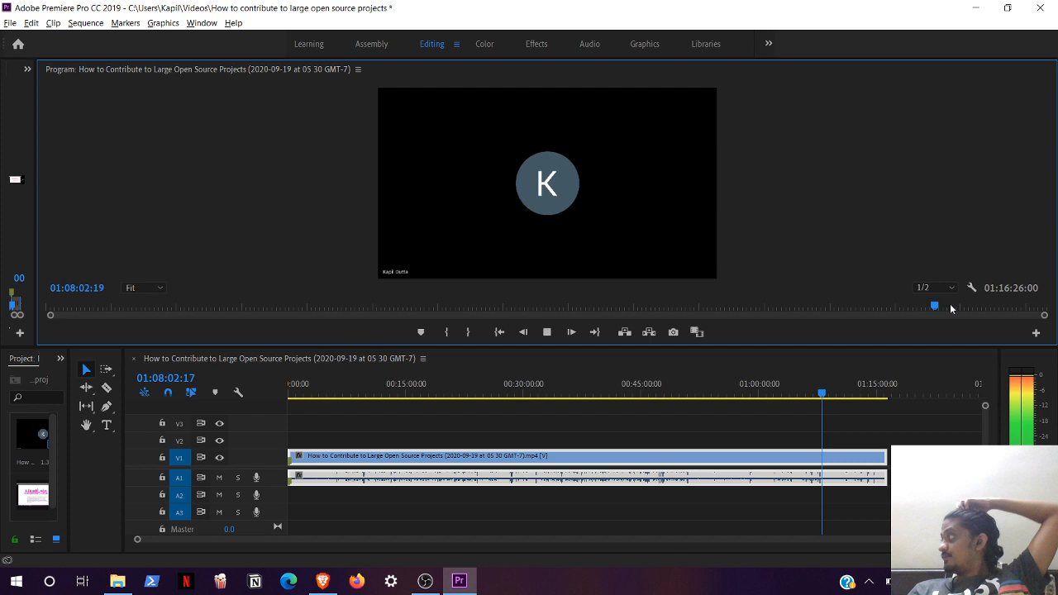
left_click(951, 307)
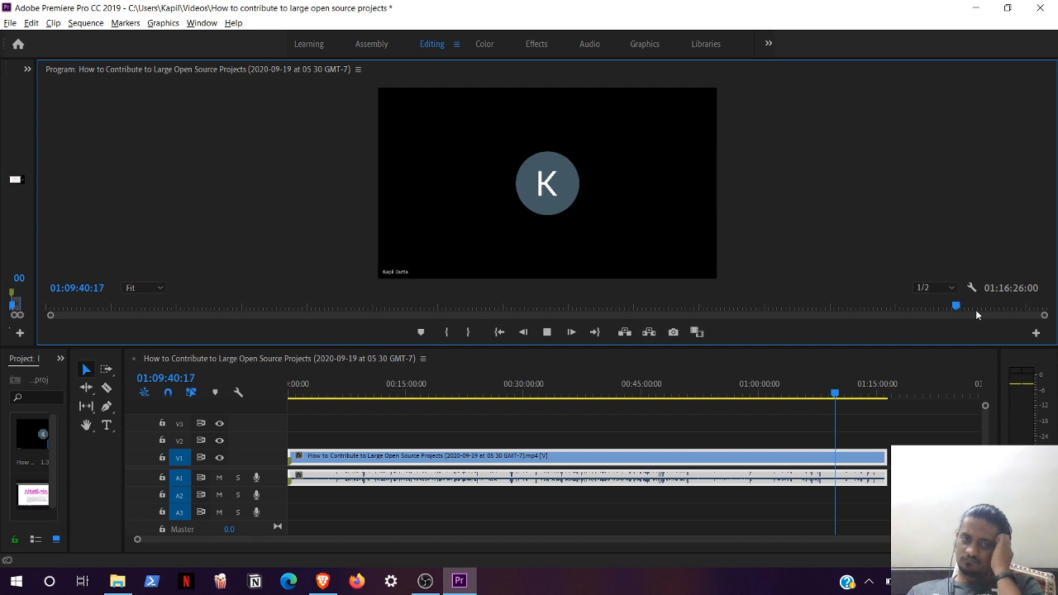
left_click(977, 307)
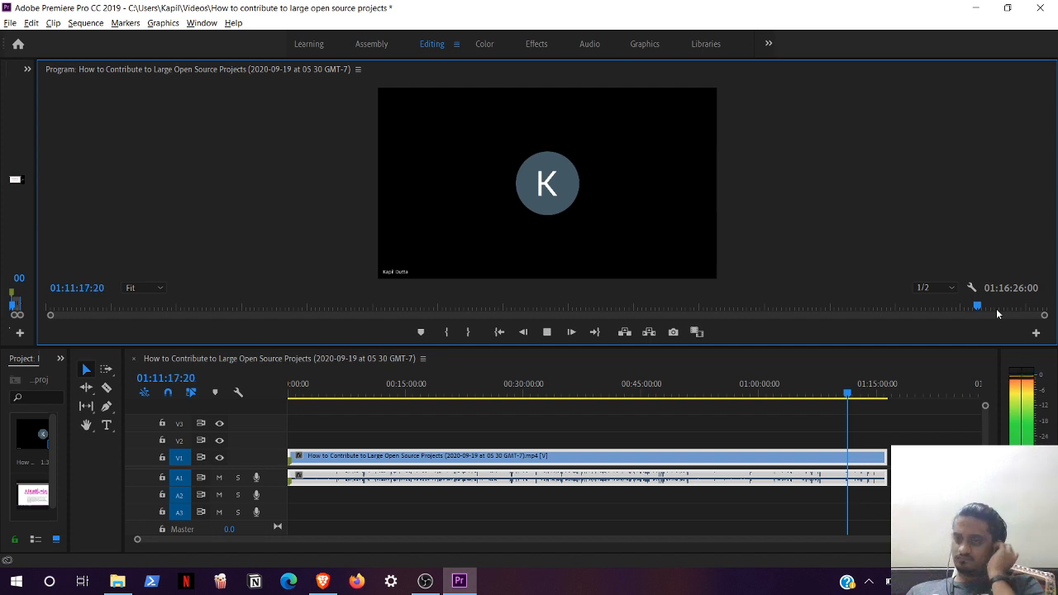
left_click(996, 307)
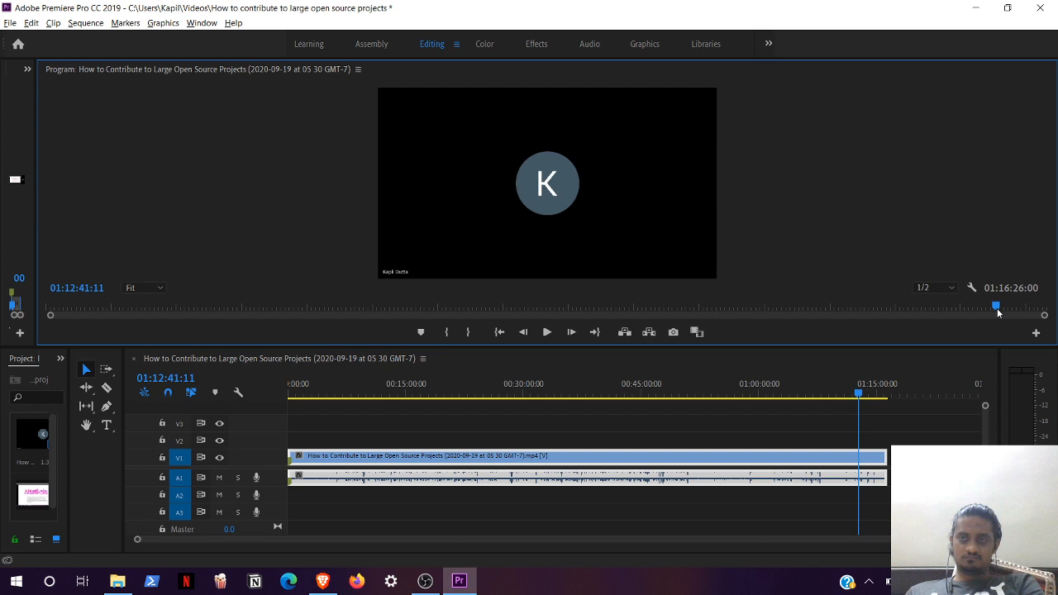
key("space")
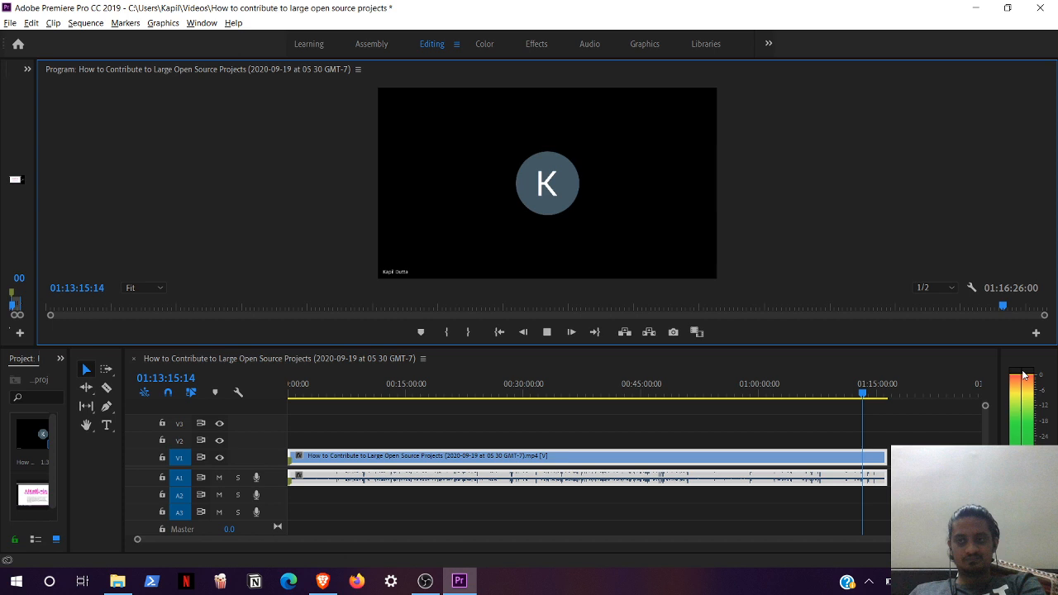
left_click(1020, 427)
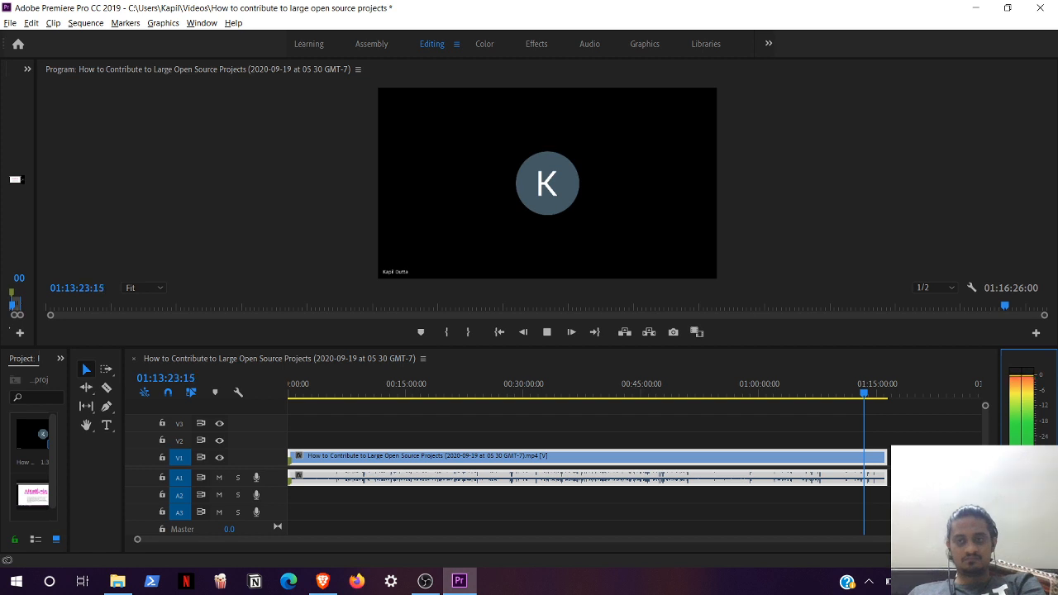
right_click(828, 478)
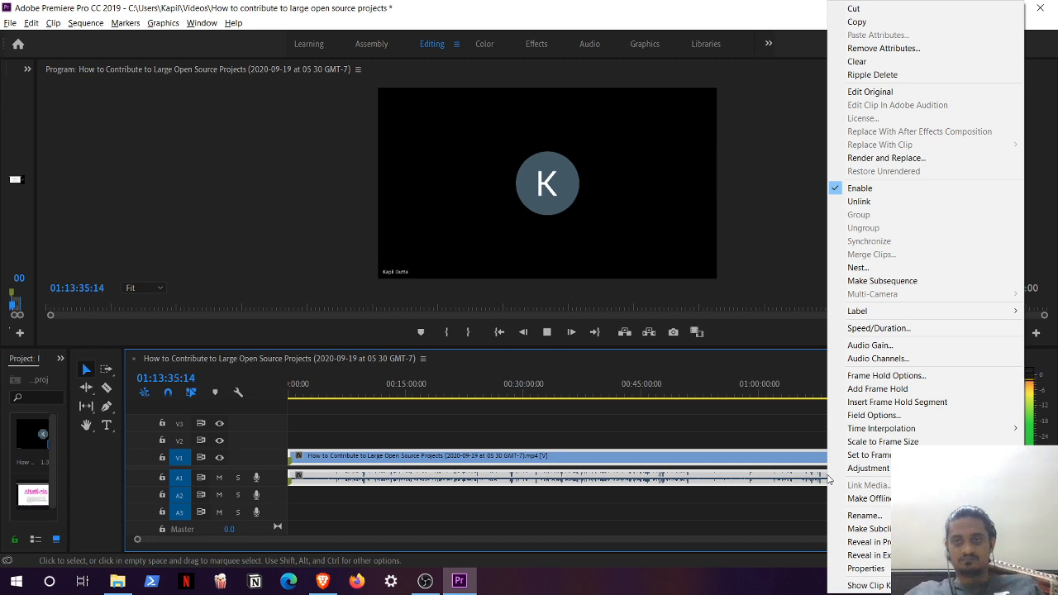
left_click(792, 178)
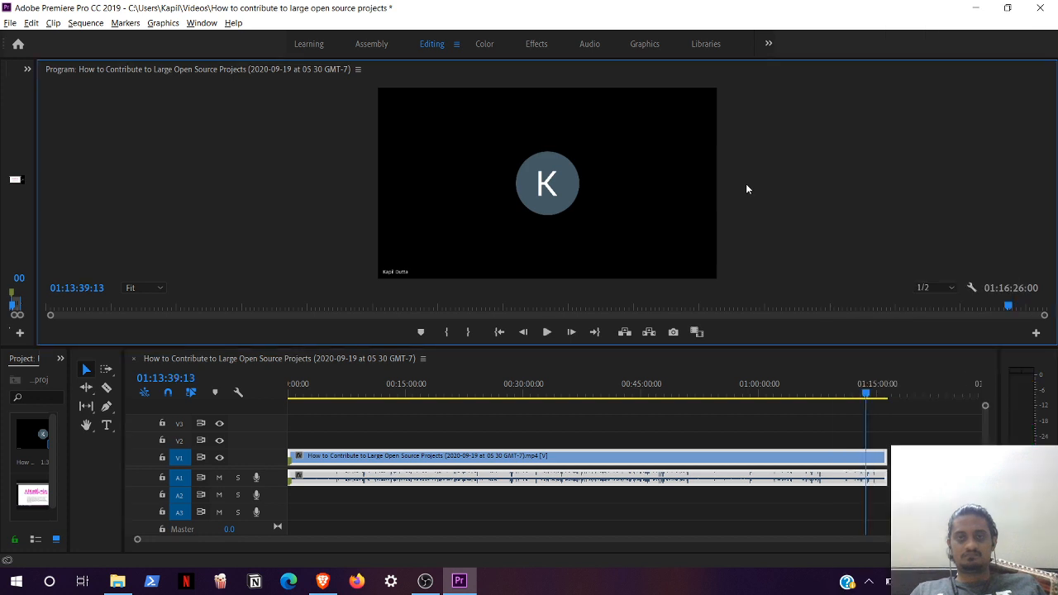
Step: Resume playback from 01:13:39 and sample the recording at about 01:14:22 and 01:13:47 to find where the talk ends
key("space")
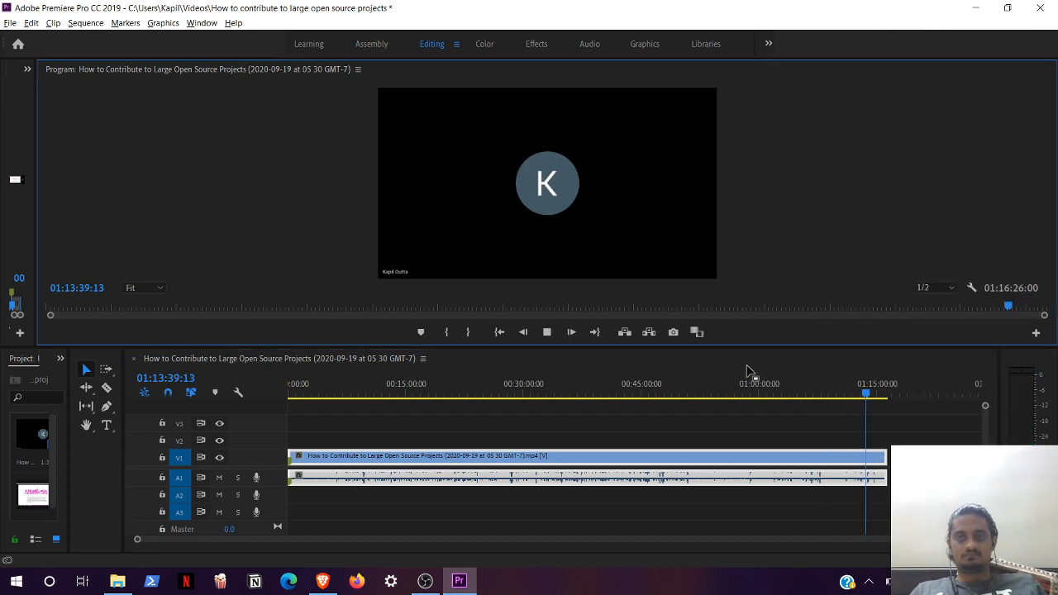
left_click(1018, 308)
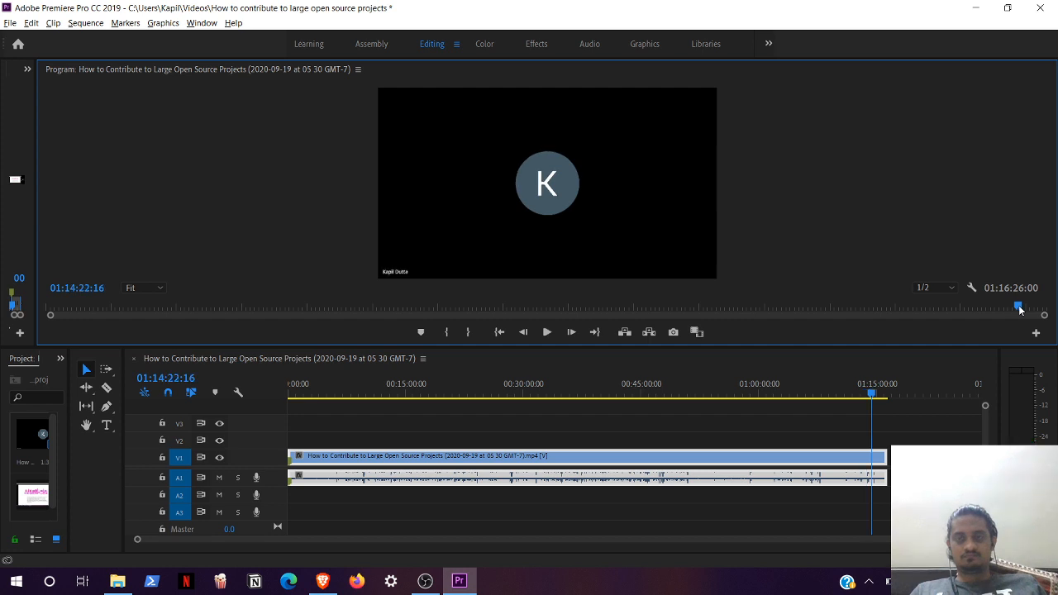
key("space")
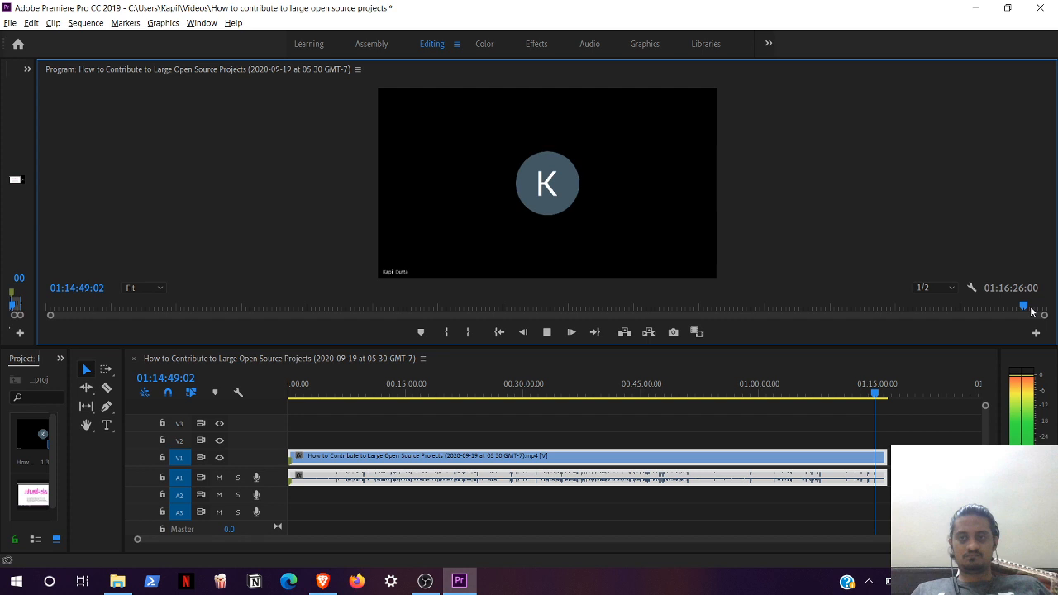
left_click(1010, 306)
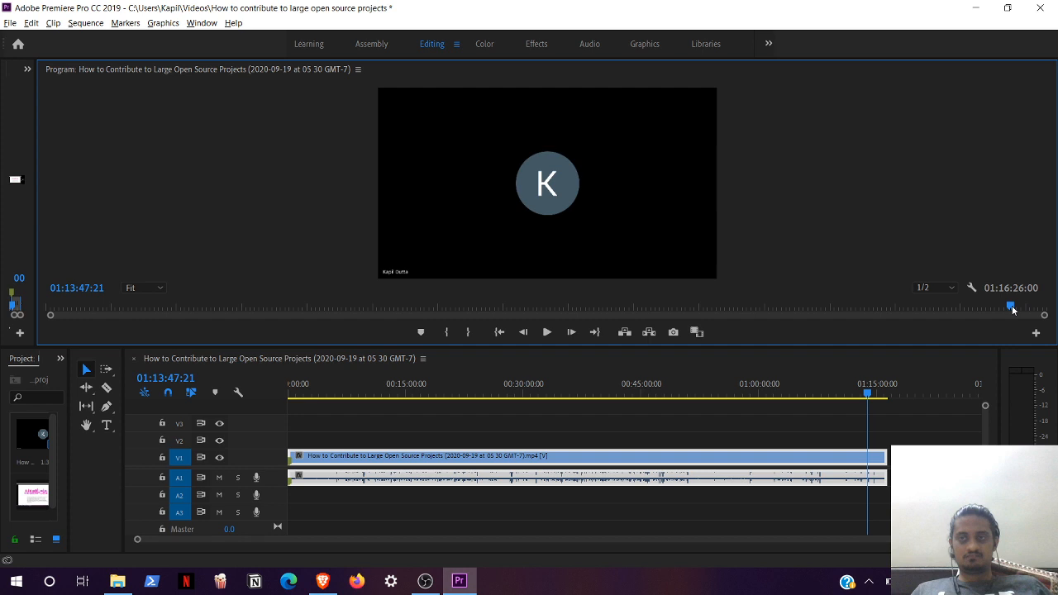
key("space")
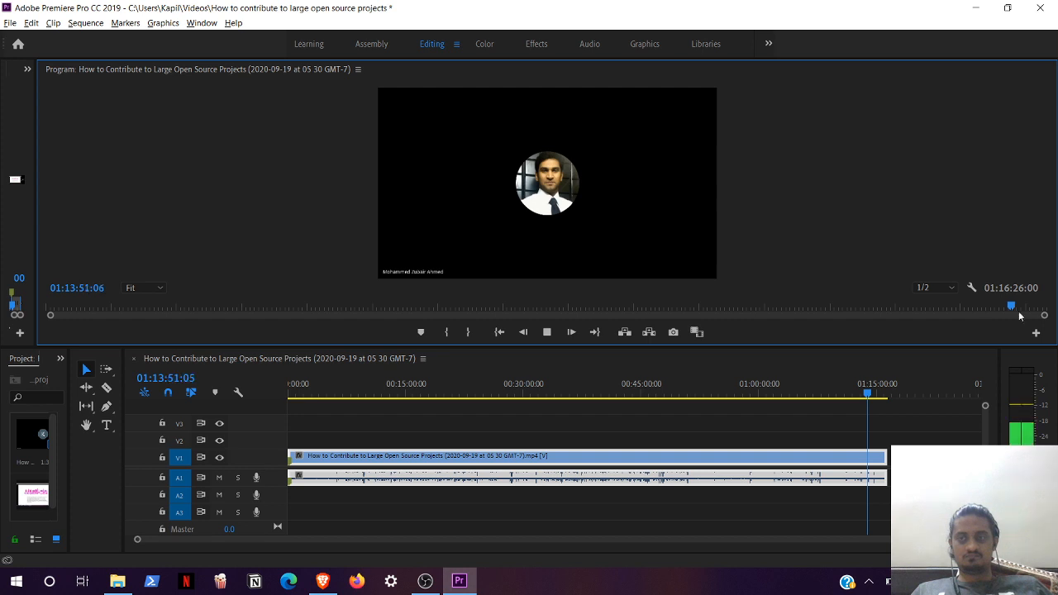
left_click(1018, 304)
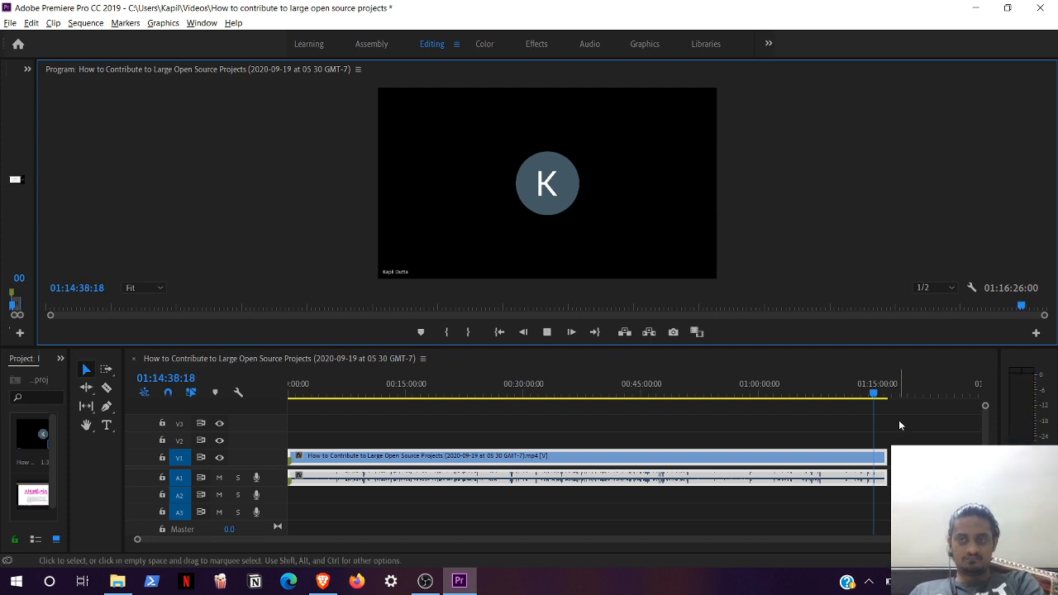
Step: Try trimming the recording clip's end to 01:14:39:04, and extend it back out to 01:15:37:02
left_click_drag(885, 457, 872, 458)
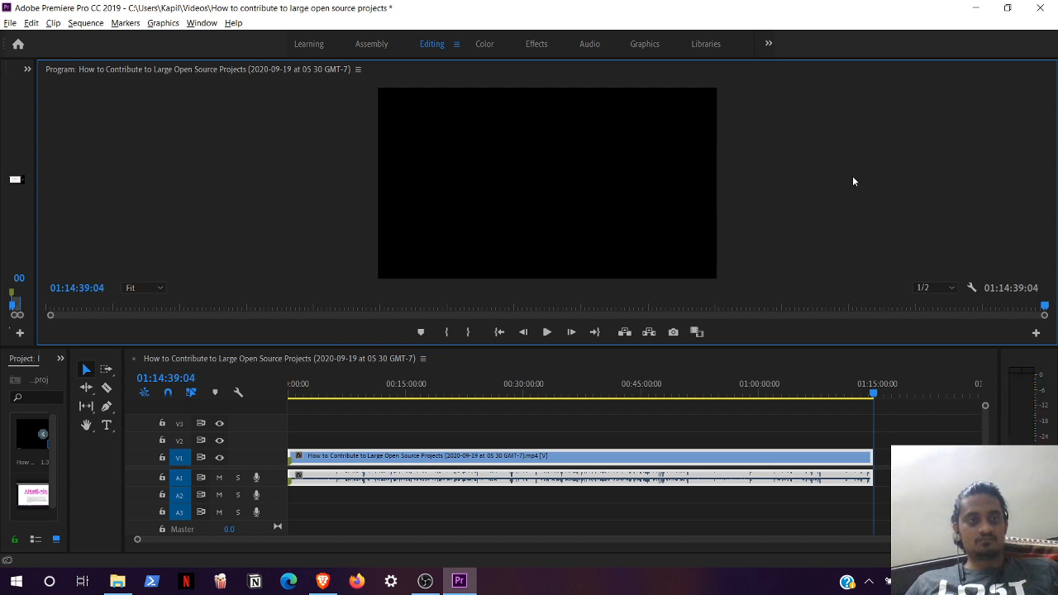
left_click(882, 457)
left_click_drag(884, 457, 890, 457)
key("space")
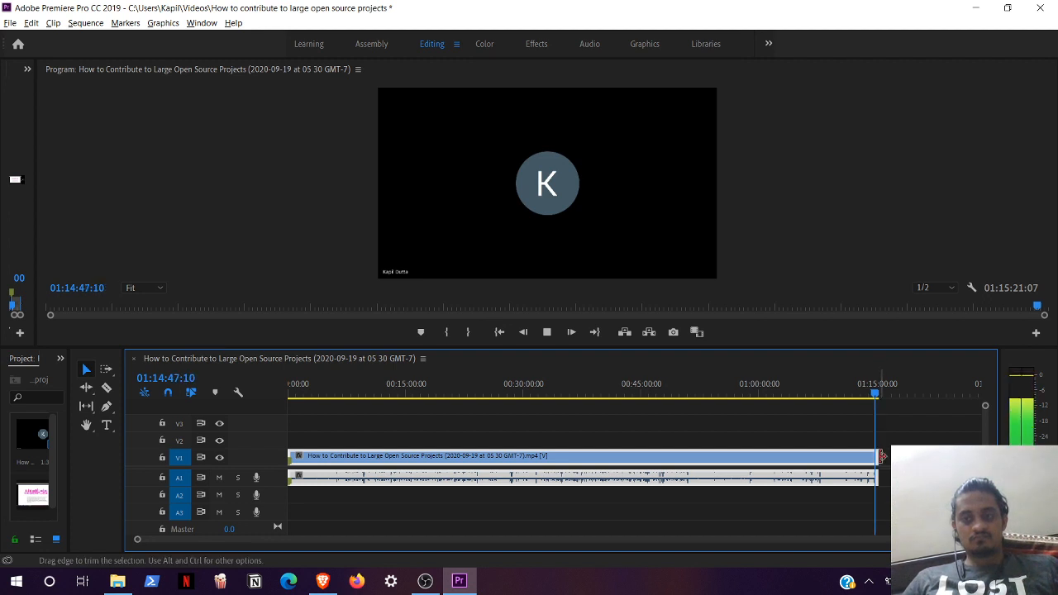
left_click_drag(881, 456, 884, 456)
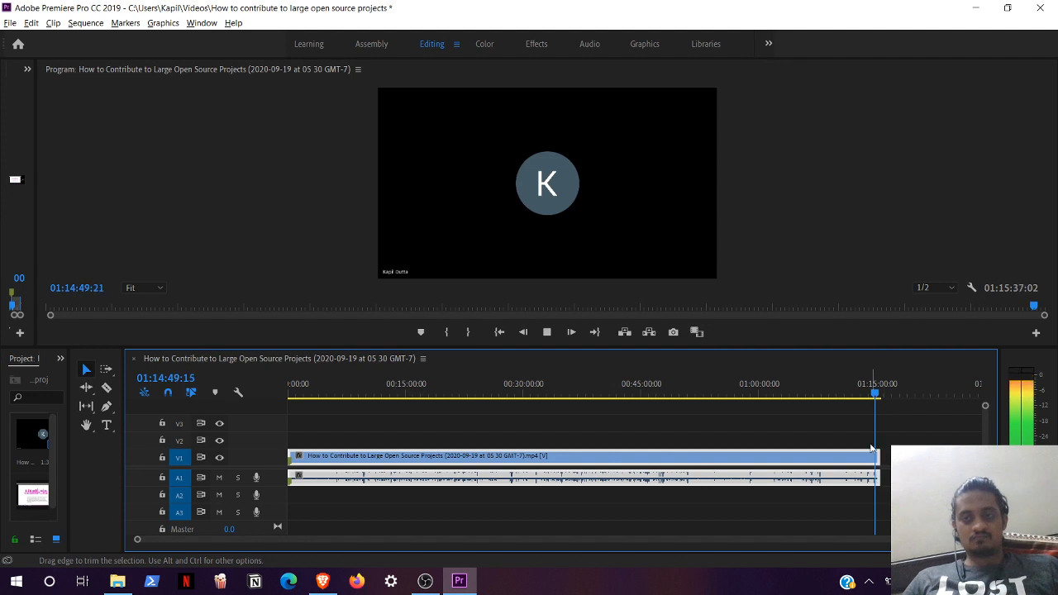
Step: Replay the final part from about 01:13:44 with the program monitor's time ruler zoomed in, stopping near 01:14:41
left_click(1016, 307)
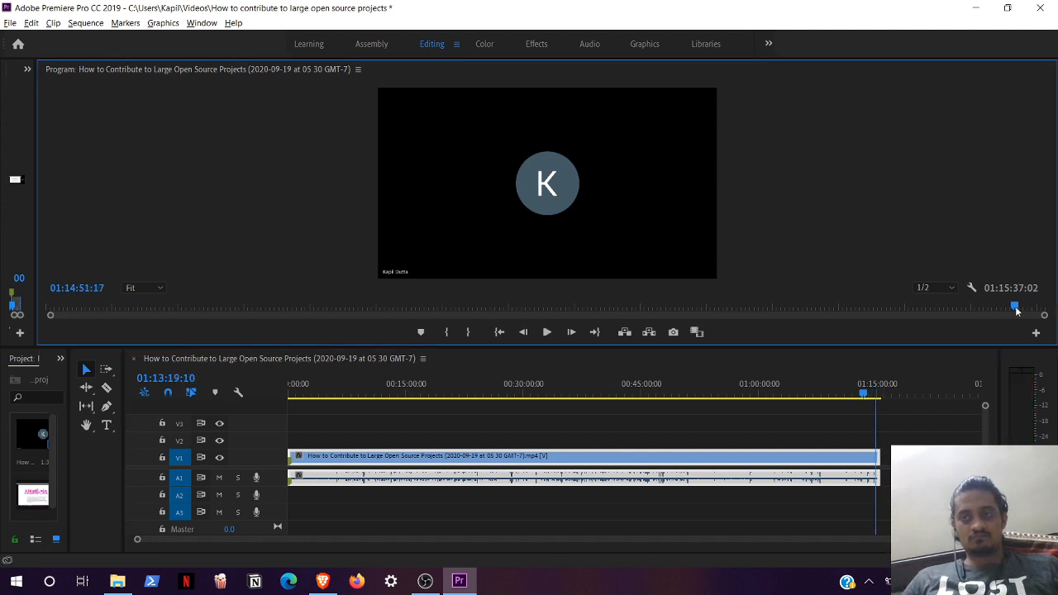
left_click_drag(1015, 307, 1020, 307)
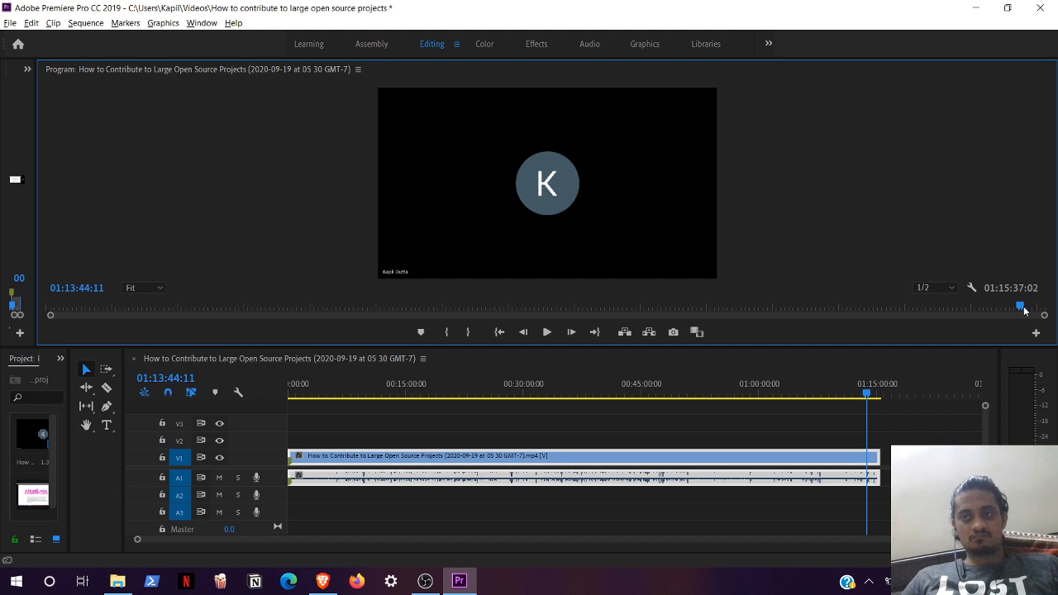
key("space")
left_click(1026, 309)
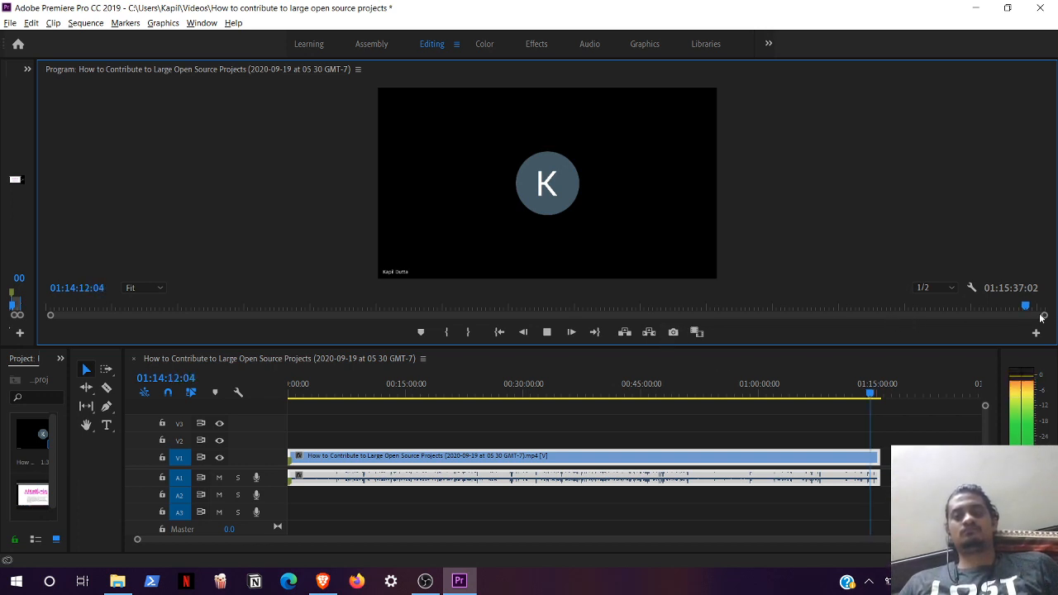
left_click_drag(1043, 318, 637, 333)
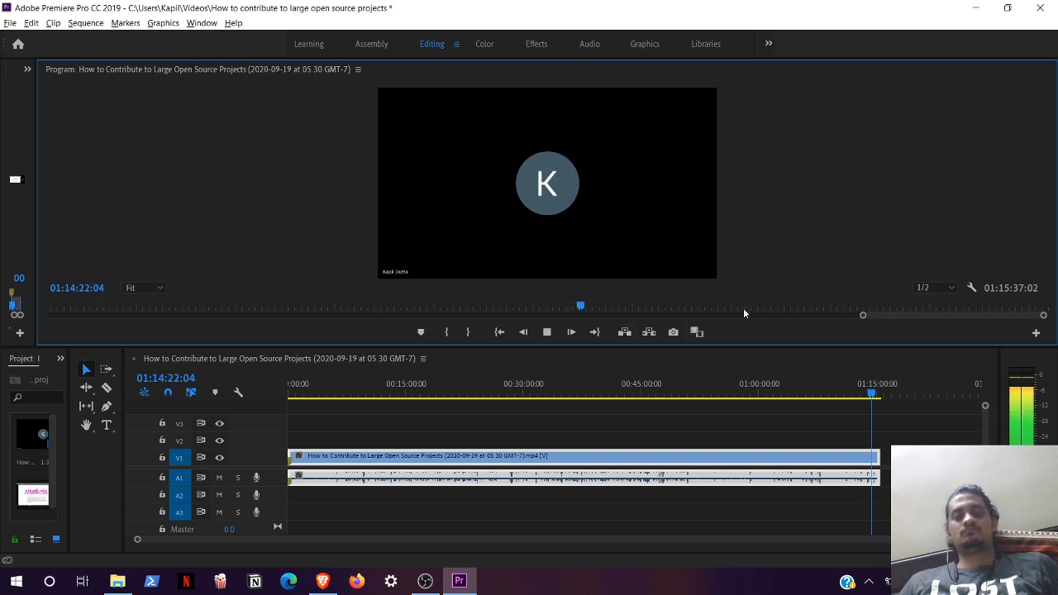
left_click(547, 332)
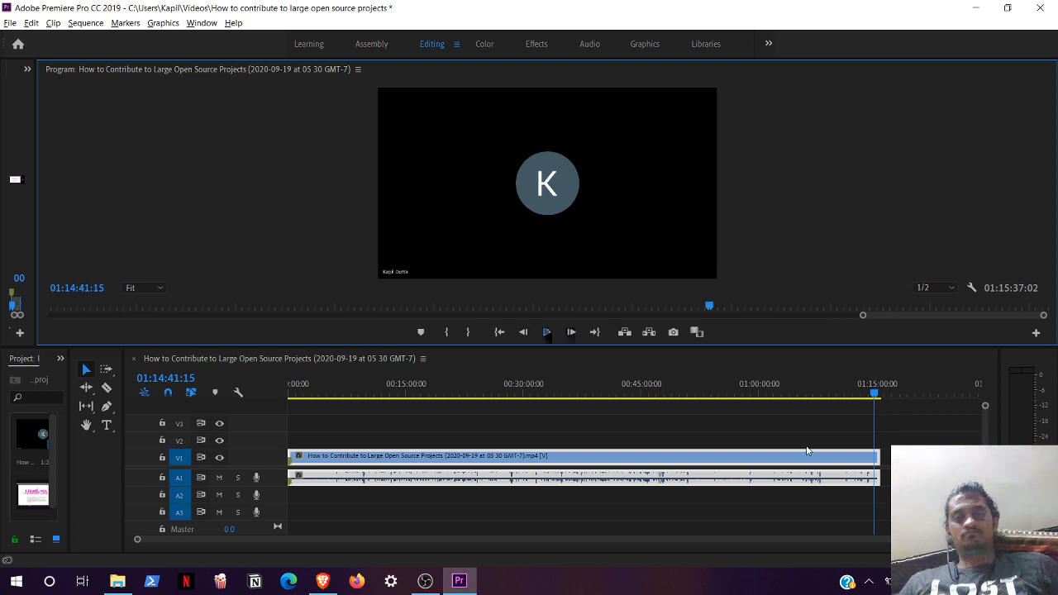
Step: Adjust the end of the recording clip to 01:15:26:13
left_click(877, 459)
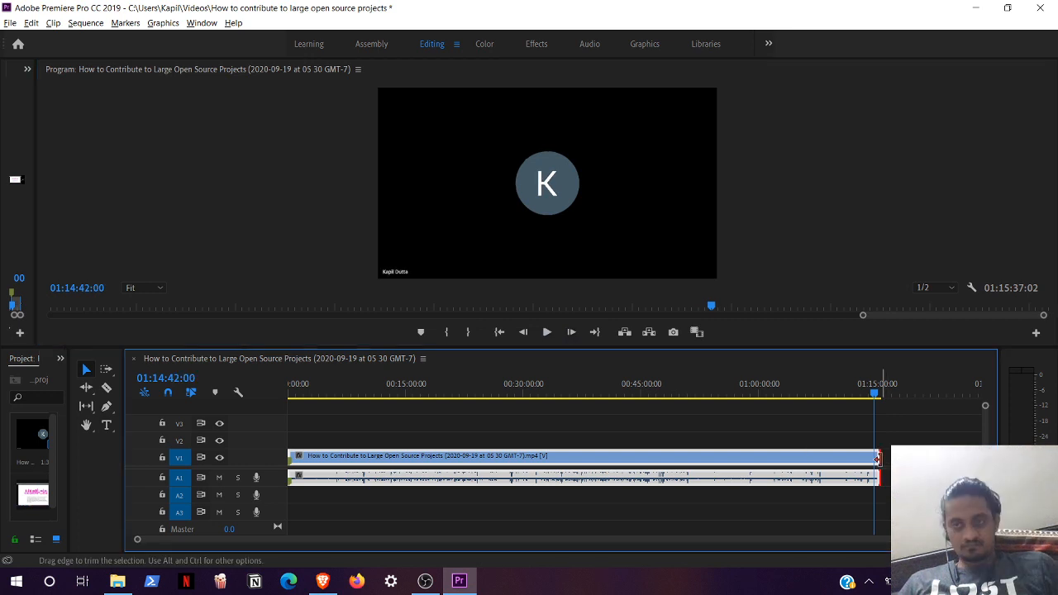
left_click_drag(878, 458, 874, 458)
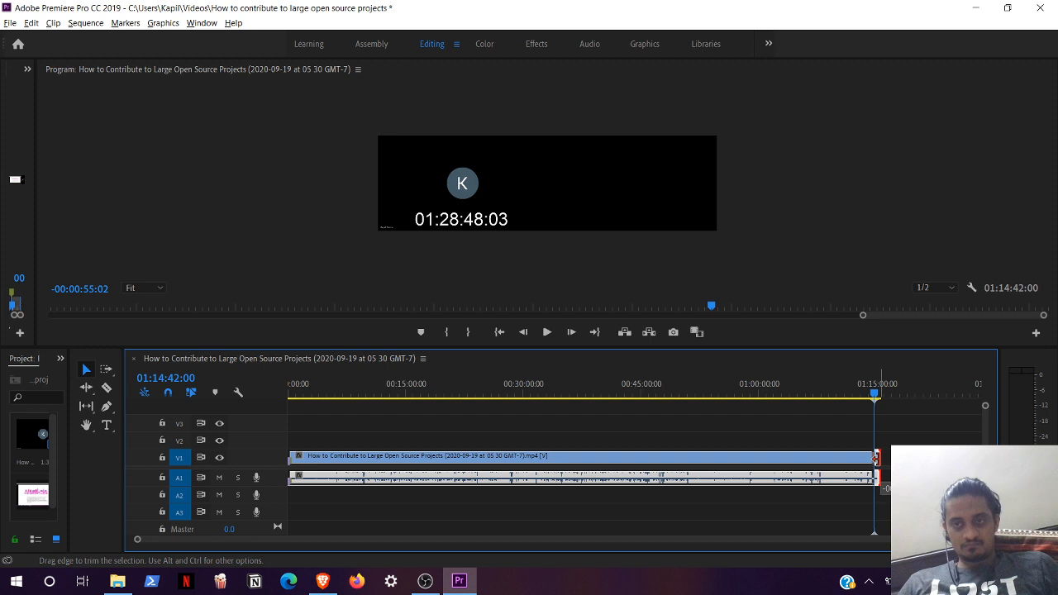
left_click_drag(875, 458, 892, 464)
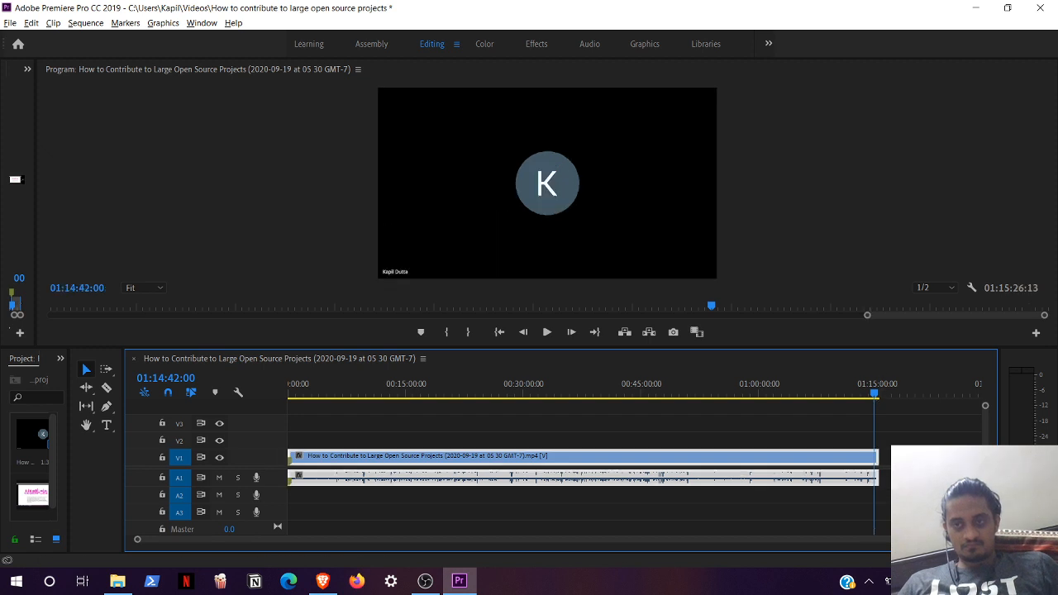
Step: Examine the timeline up close around 01:14:45, playing short stretches from 01:14:42 and about 01:14:40 to locate the cut point
mouse_move(983, 539)
left_mouse_down()
mouse_move(864, 538)
mouse_move(862, 552)
mouse_move(647, 550)
left_mouse_up()
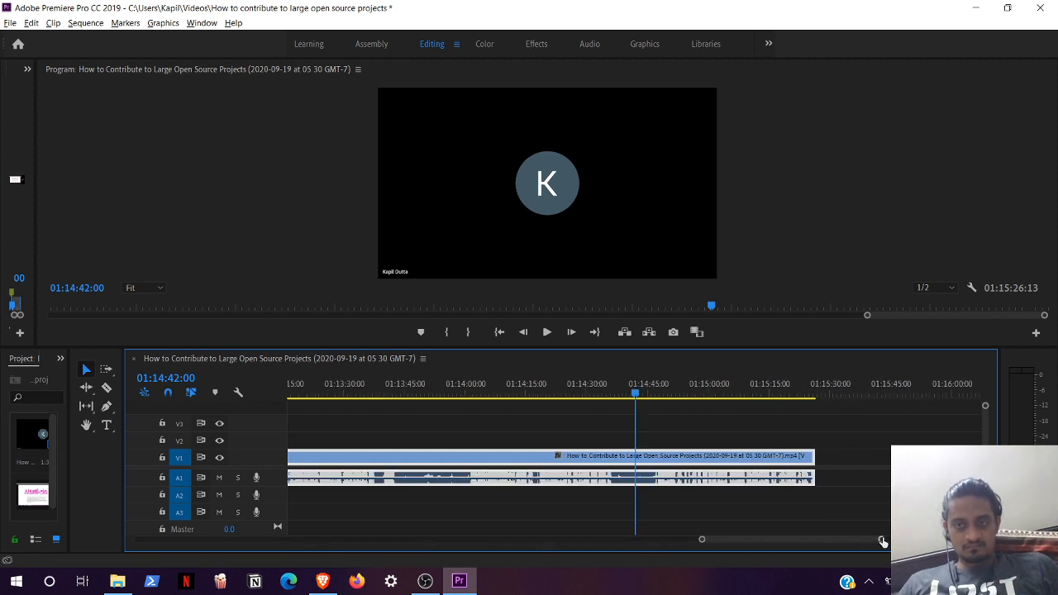
left_click_drag(878, 538, 848, 548)
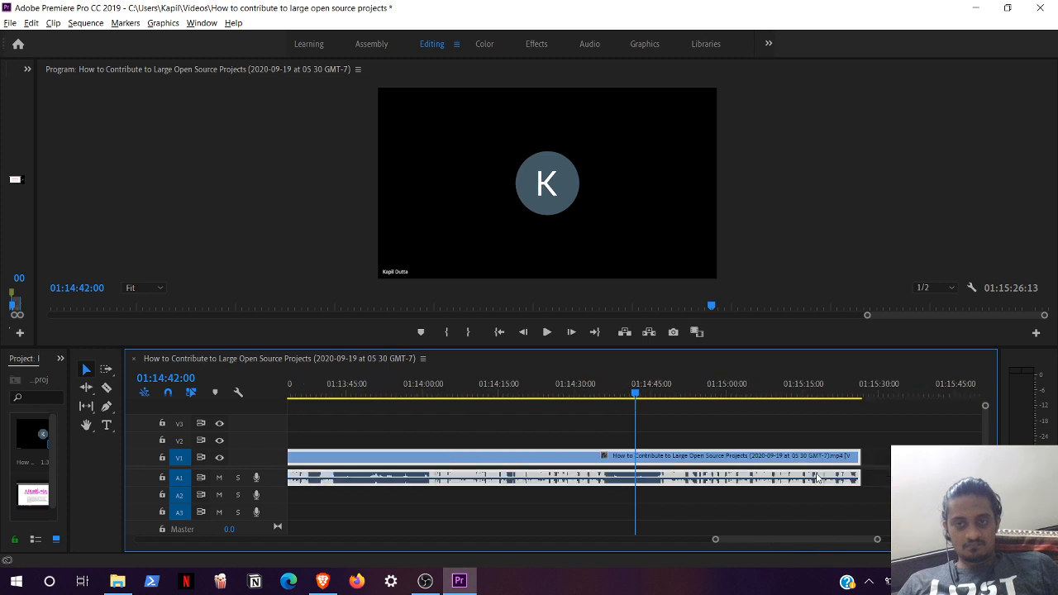
key("space")
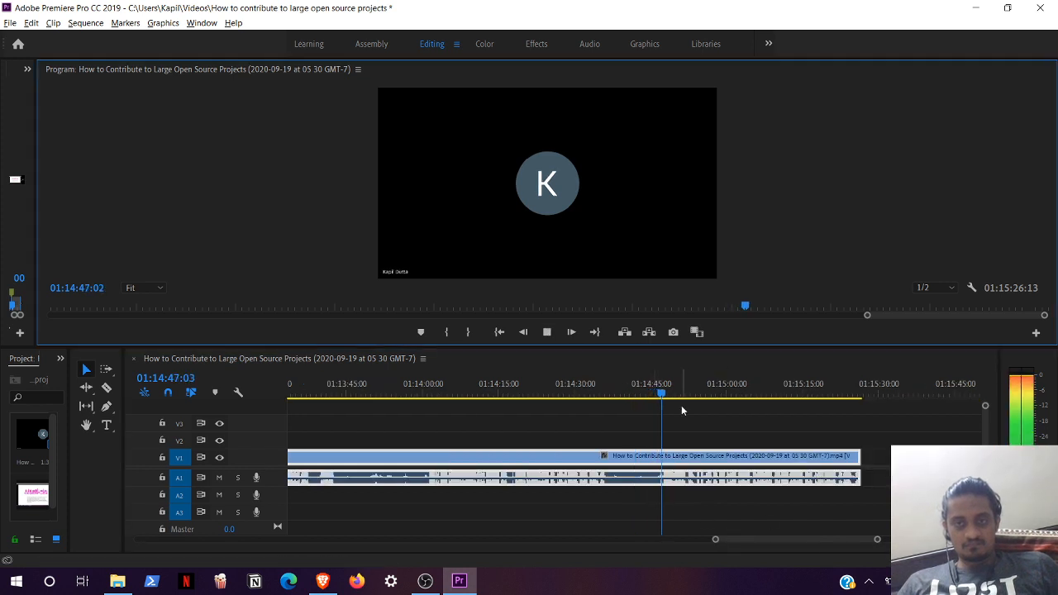
key("space")
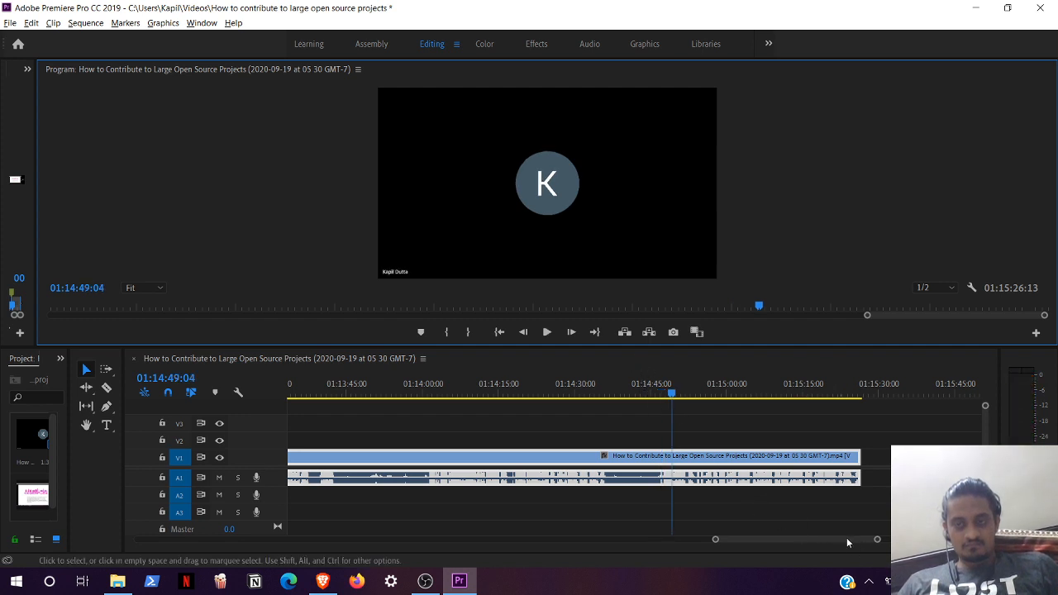
left_click(630, 393)
left_click(547, 333)
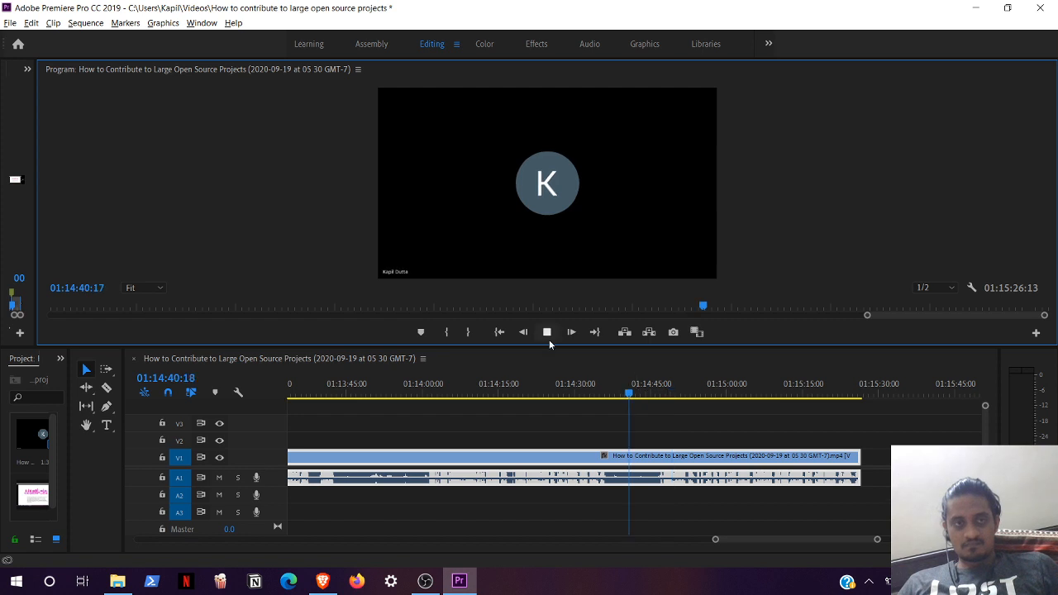
left_click(549, 340)
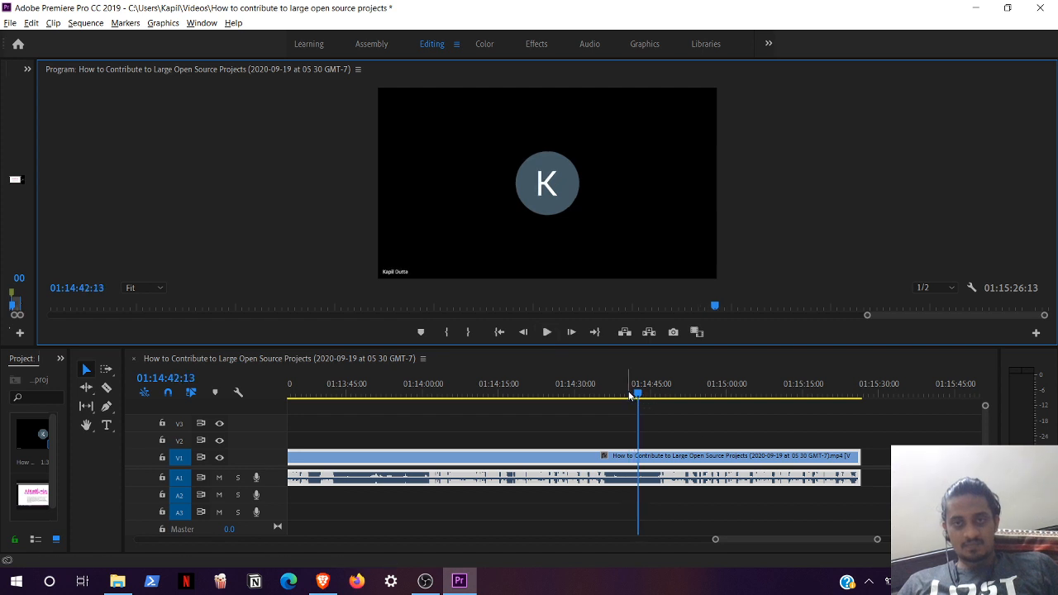
Step: Trim the end of the recording clip back to 01:14:40:04
left_click(626, 396)
left_click_drag(858, 468, 622, 468)
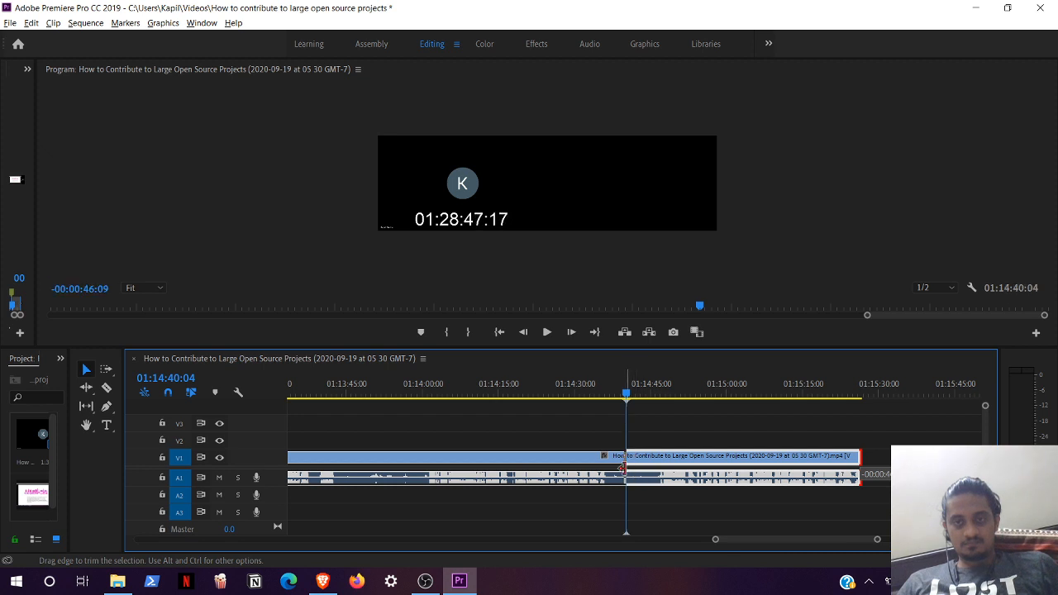
left_click_drag(621, 469, 625, 469)
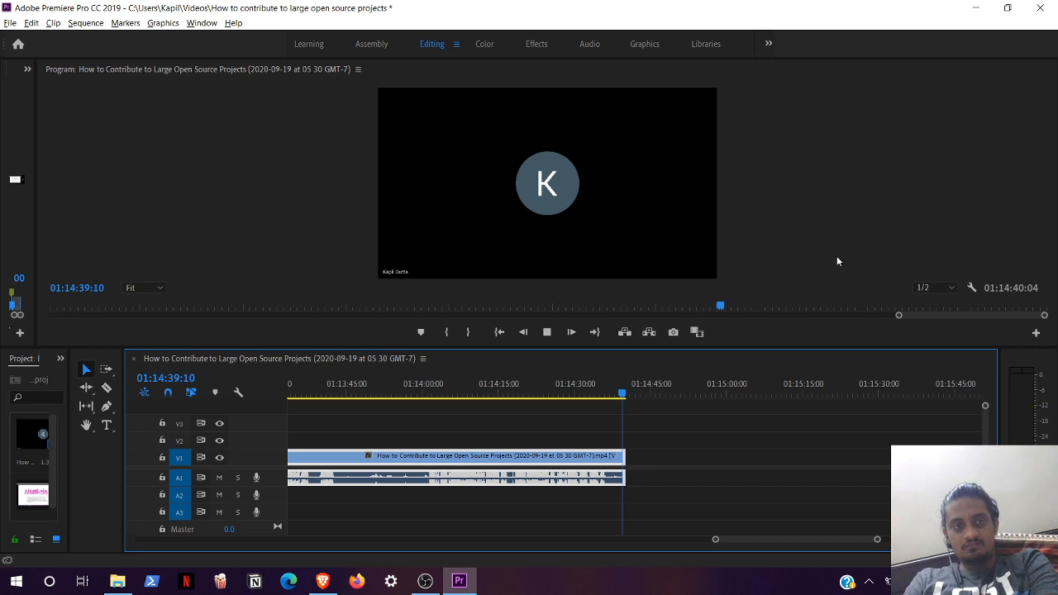
Step: Open the media export settings for the trimmed recording sequence
left_click(7, 23)
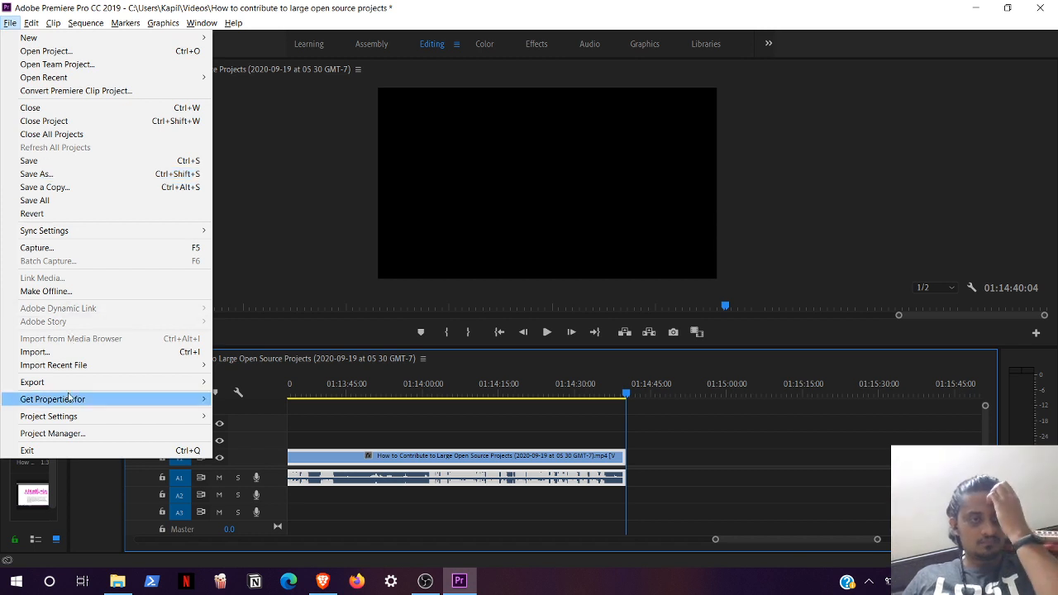
mouse_move(75, 386)
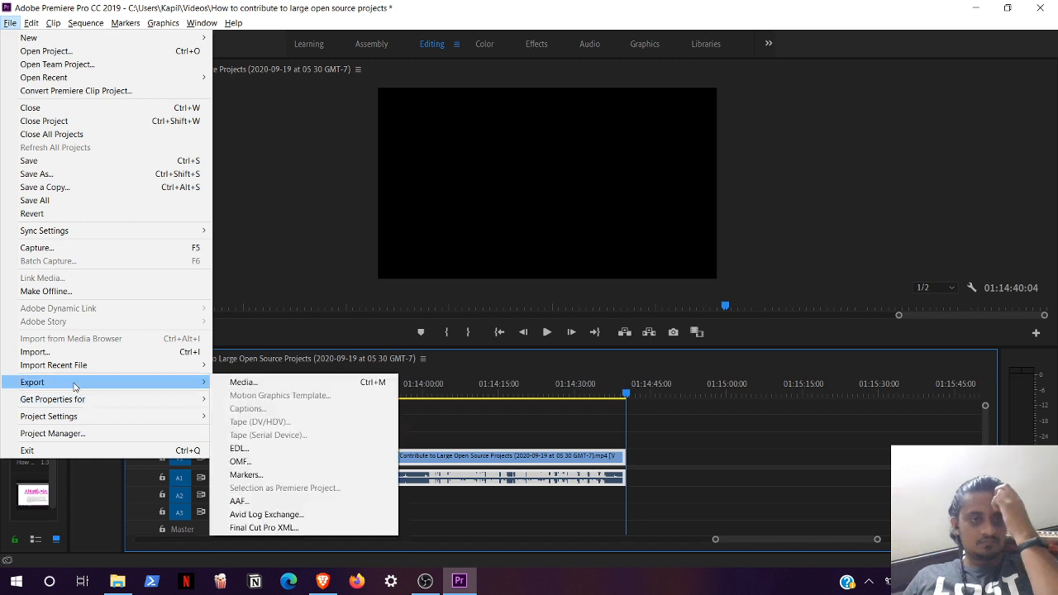
left_click(264, 382)
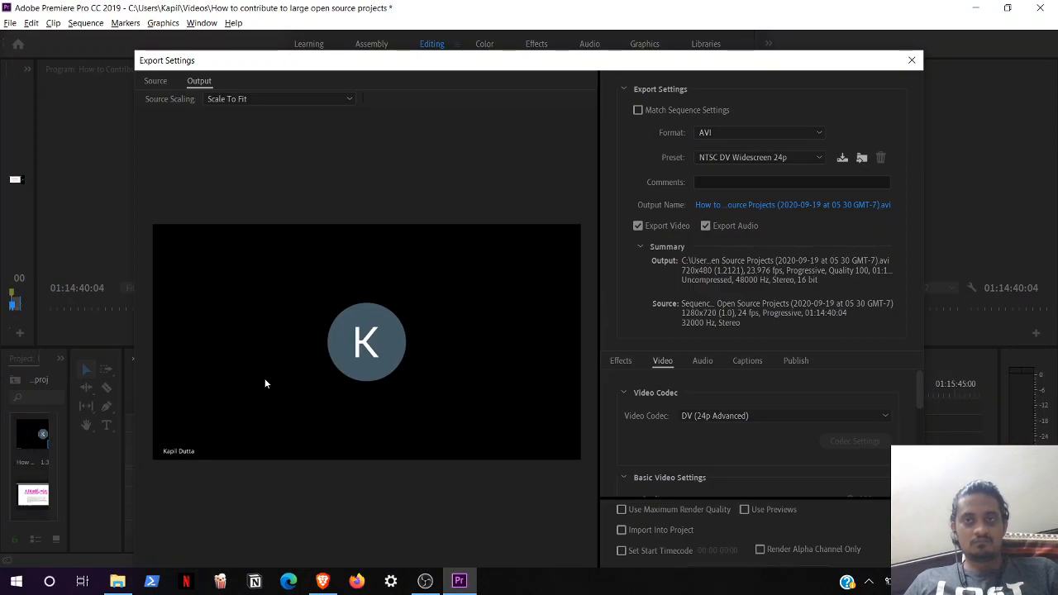
Step: Examine the available export formats, video codecs and advanced video settings, moving the Export Settings dialog higher to uncover its lower part
left_click(810, 129)
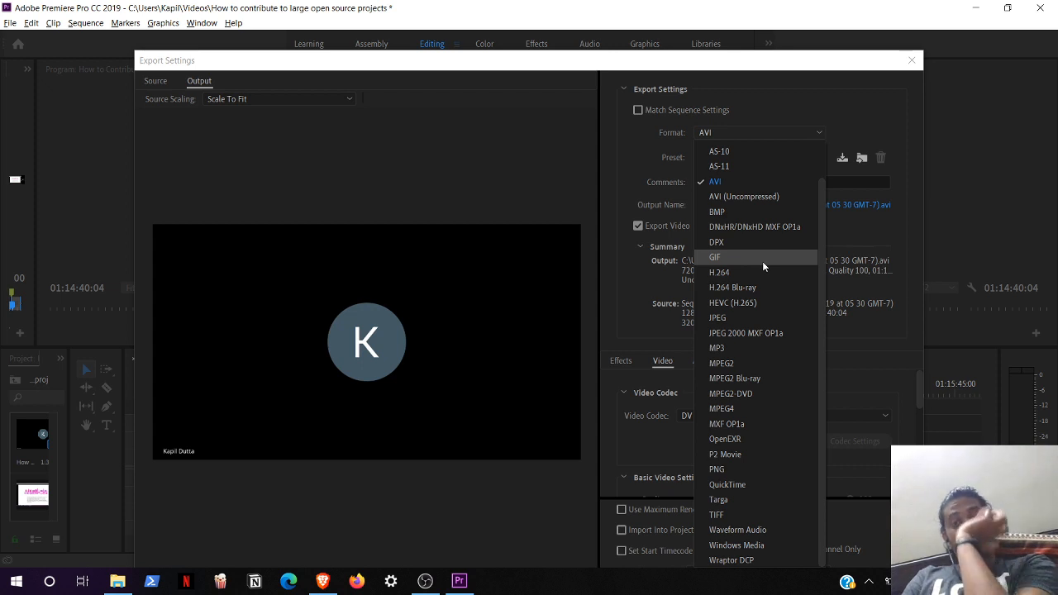
left_click(815, 86)
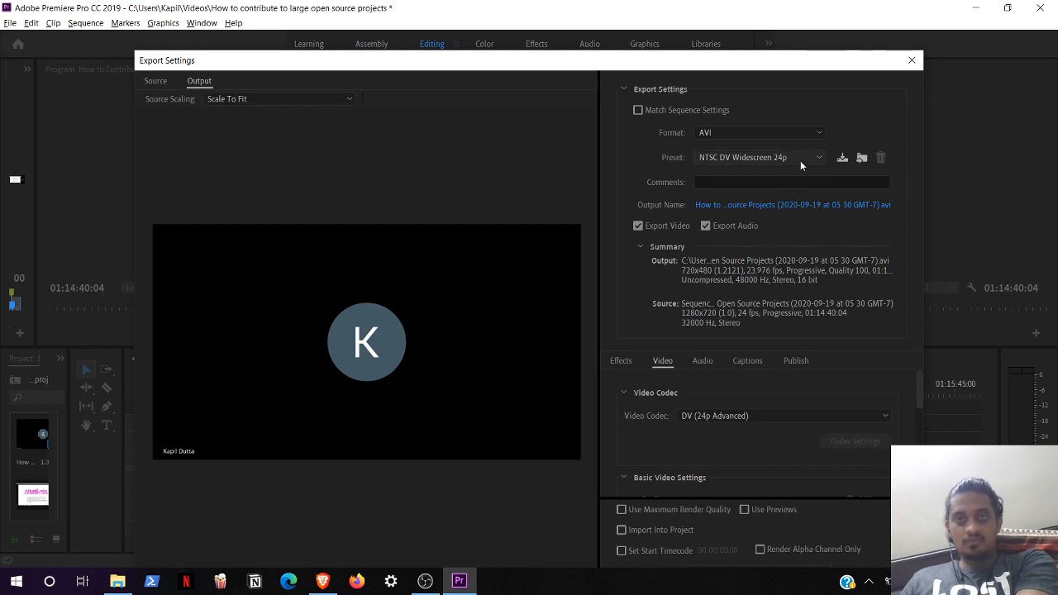
left_click(793, 133)
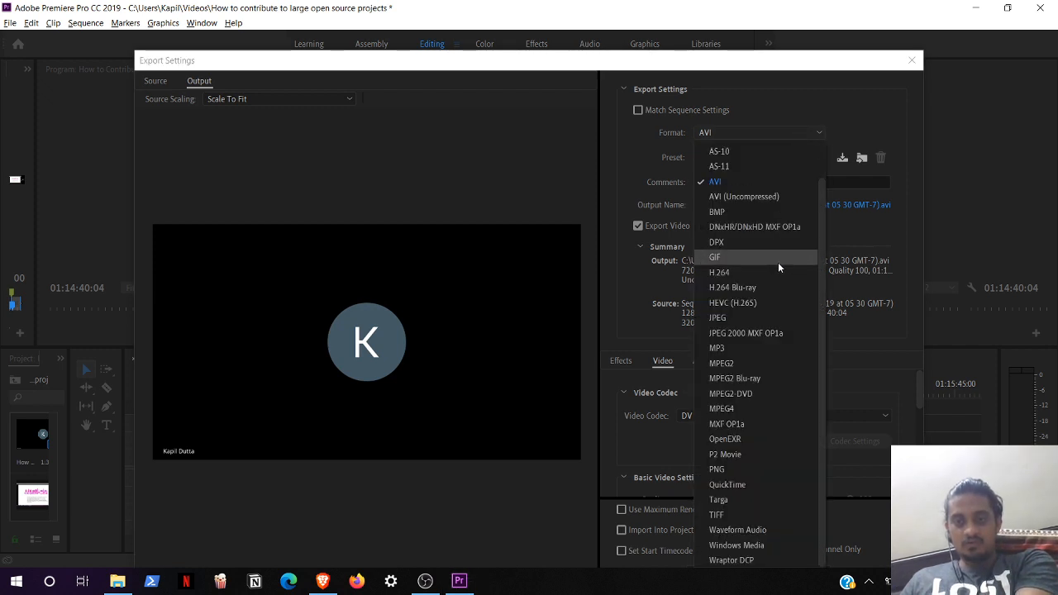
left_click(858, 325)
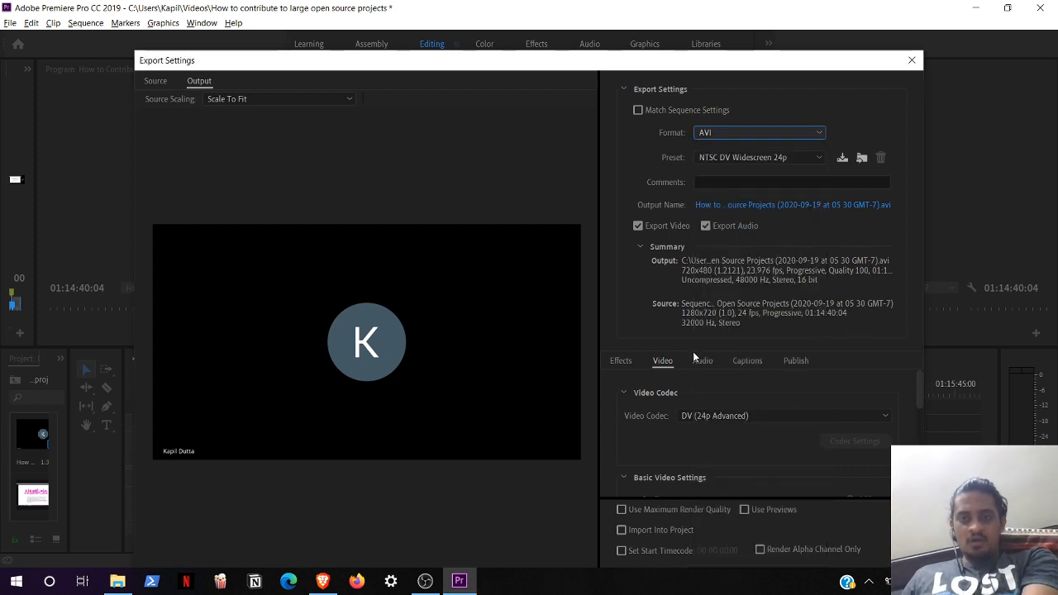
left_click(753, 419)
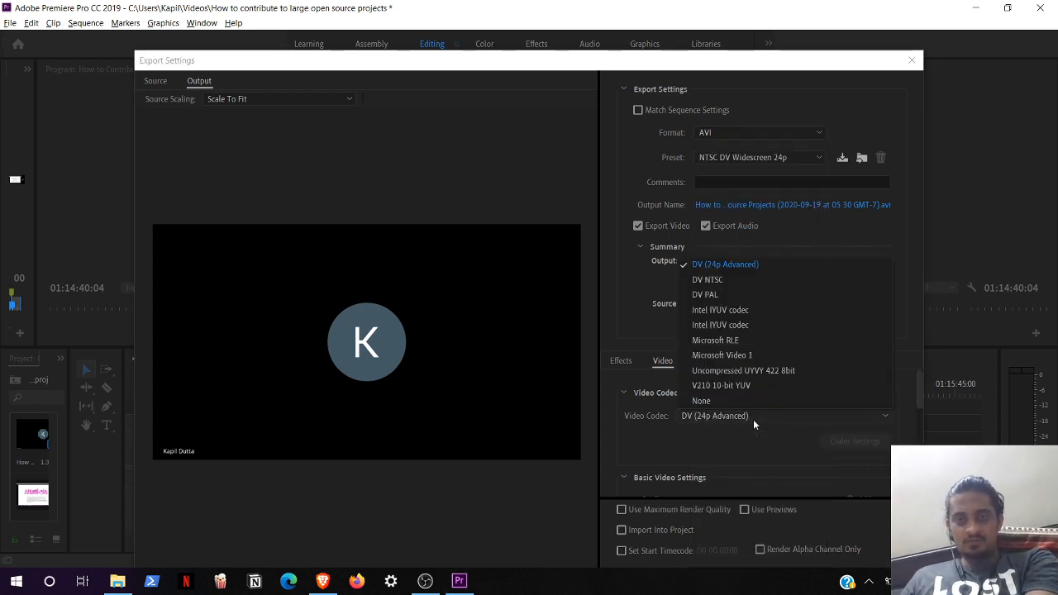
left_click(753, 419)
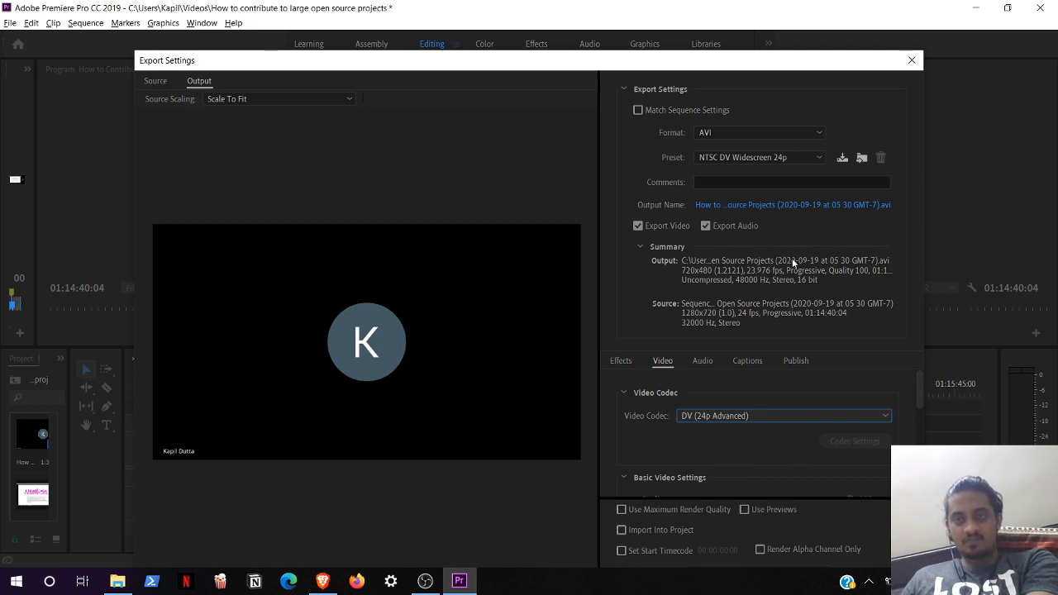
scroll(761, 409, "down", 5)
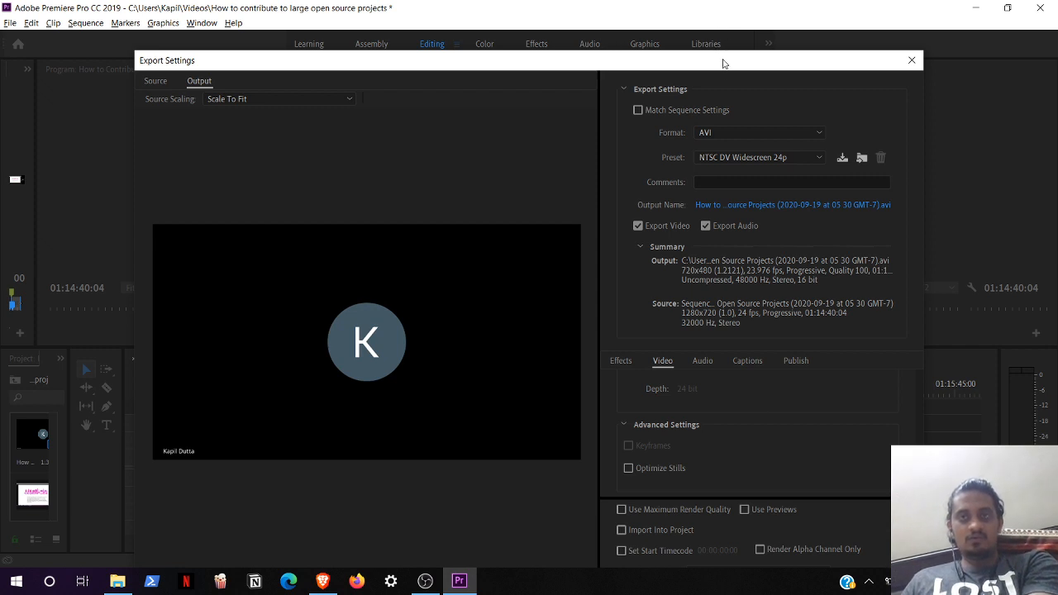
left_click_drag(723, 63, 770, 13)
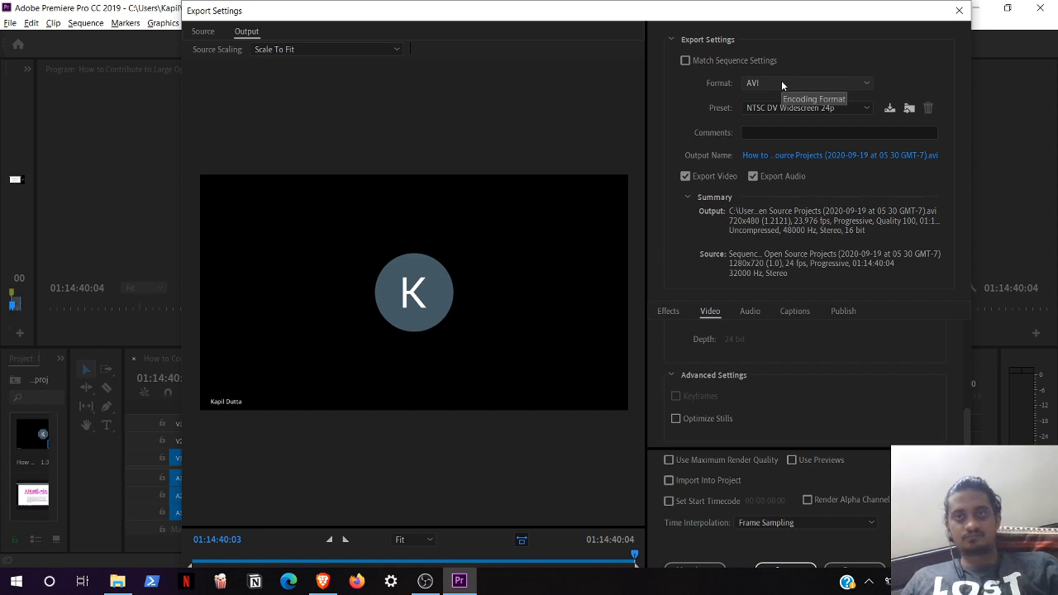
left_click(782, 84)
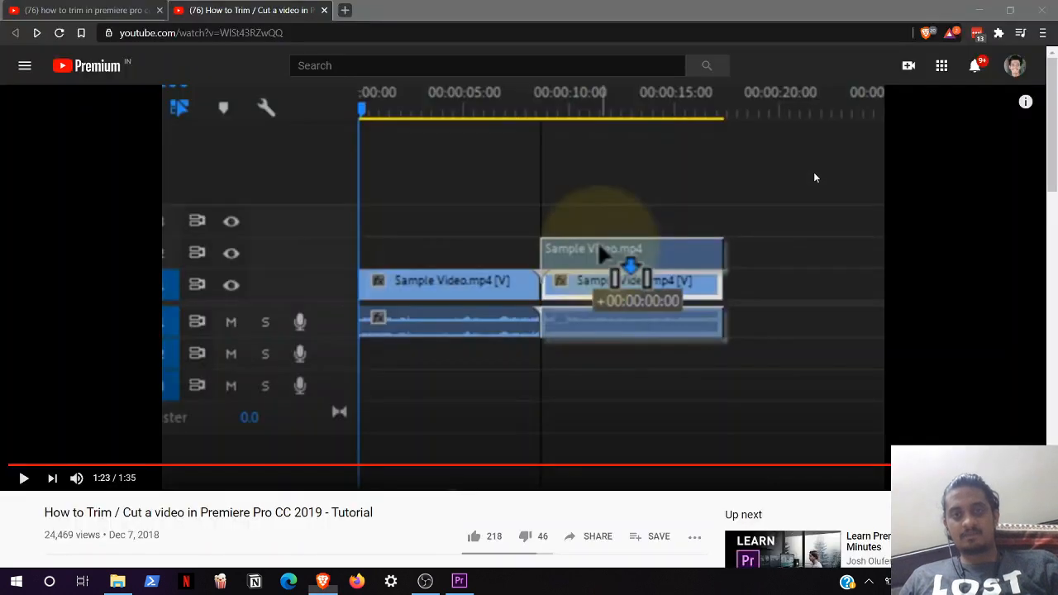
Step: Search Google for "avi video format" in a new browser tab
key("ctrl+t")
type("avi v")
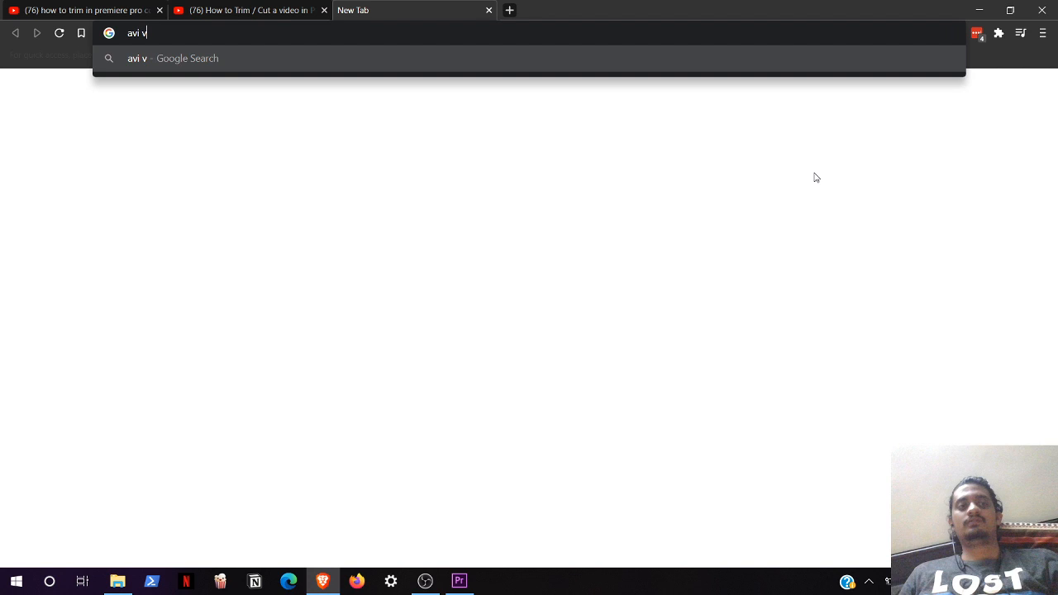
type("ideo format")
key("Return")
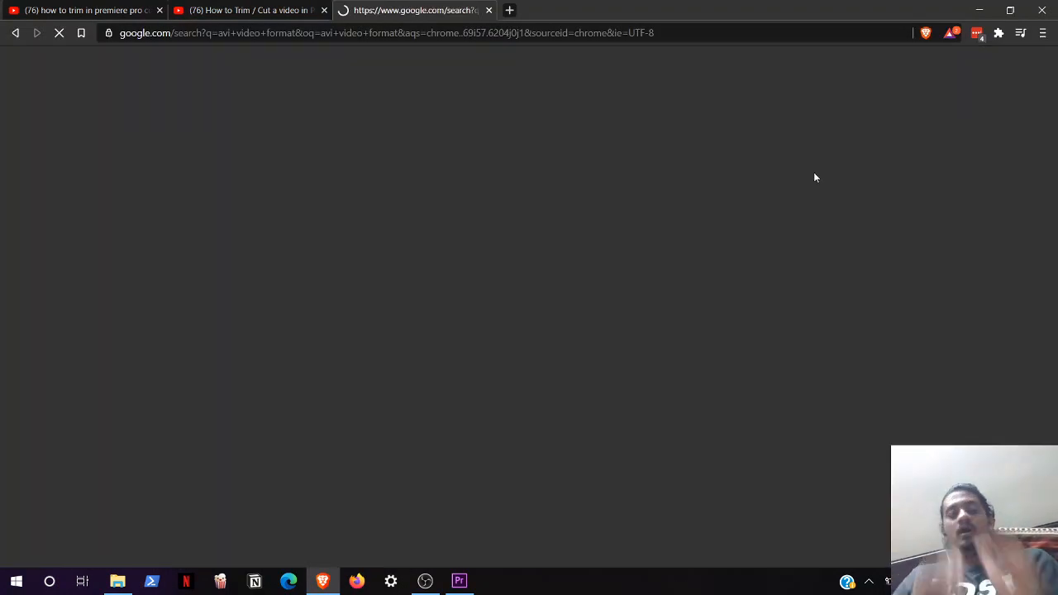
Step: Search Google for "export premier pro video mp4" in another new tab
key("ctrl+t")
type("e")
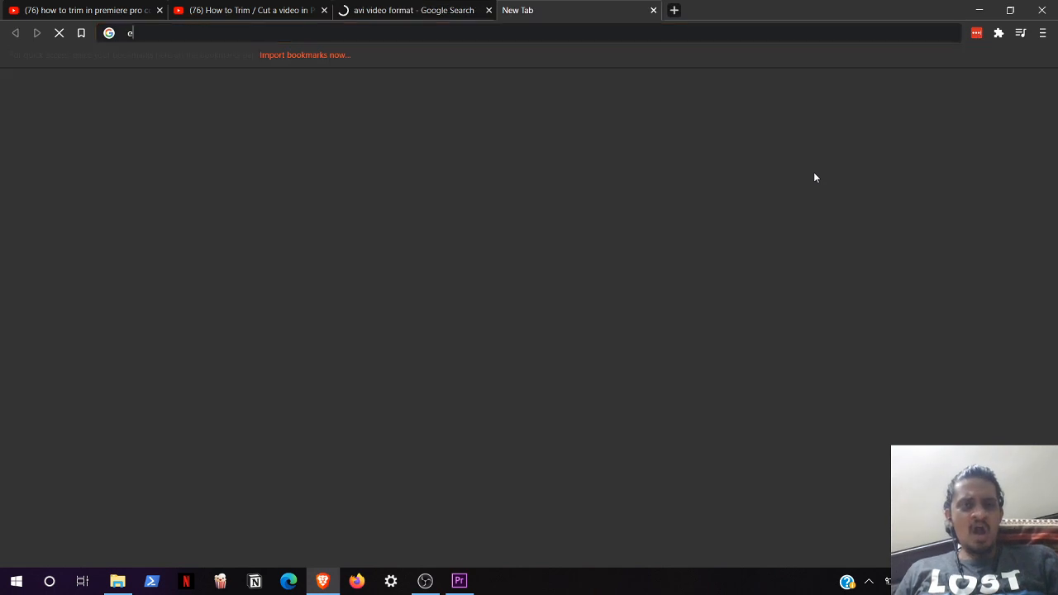
type("xport")
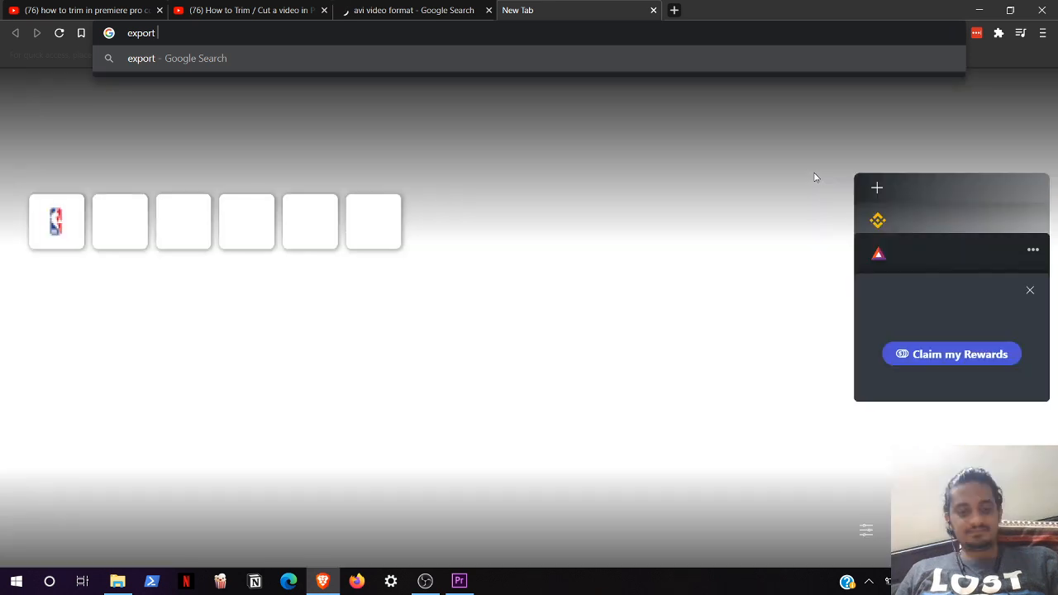
type("premier pro video mp4")
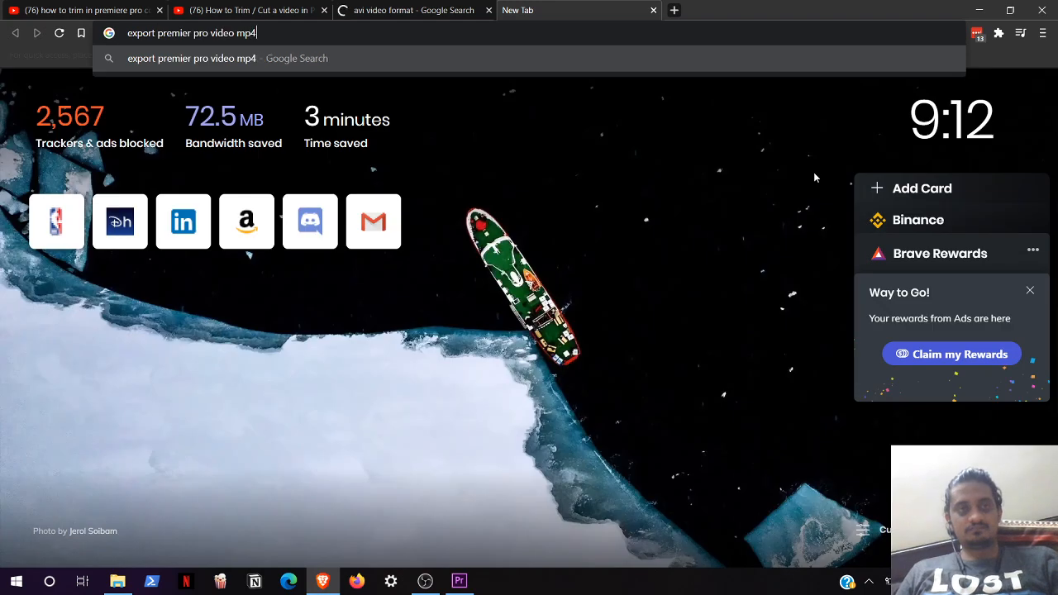
key("Return")
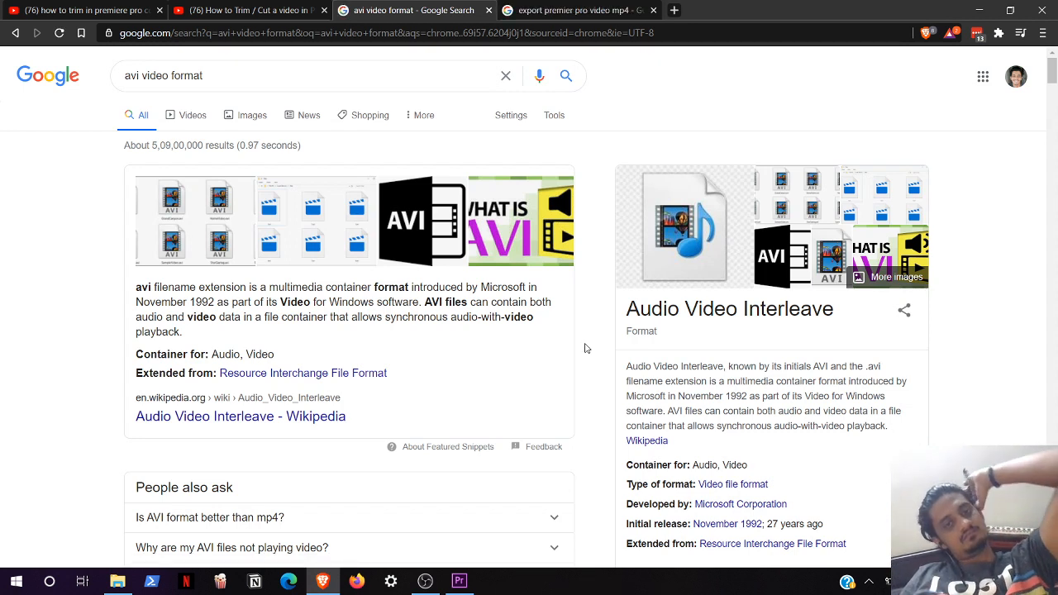
Step: Open the YouTube result "How to Export and Save as mp4 in Premiere Pro CC" in a new tab and watch it
left_click(561, 8)
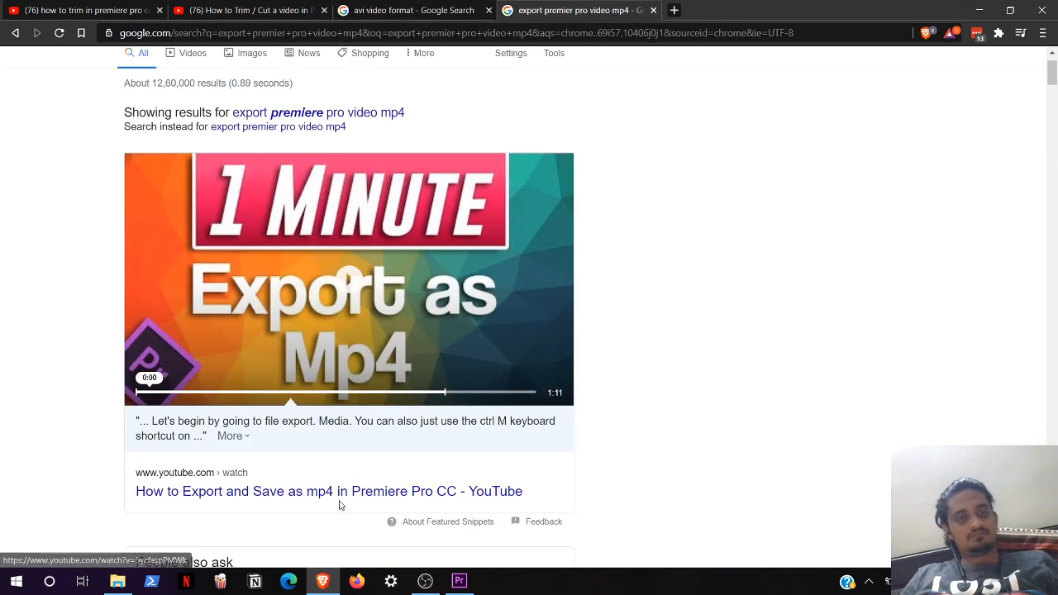
right_click(337, 494)
key("Return")
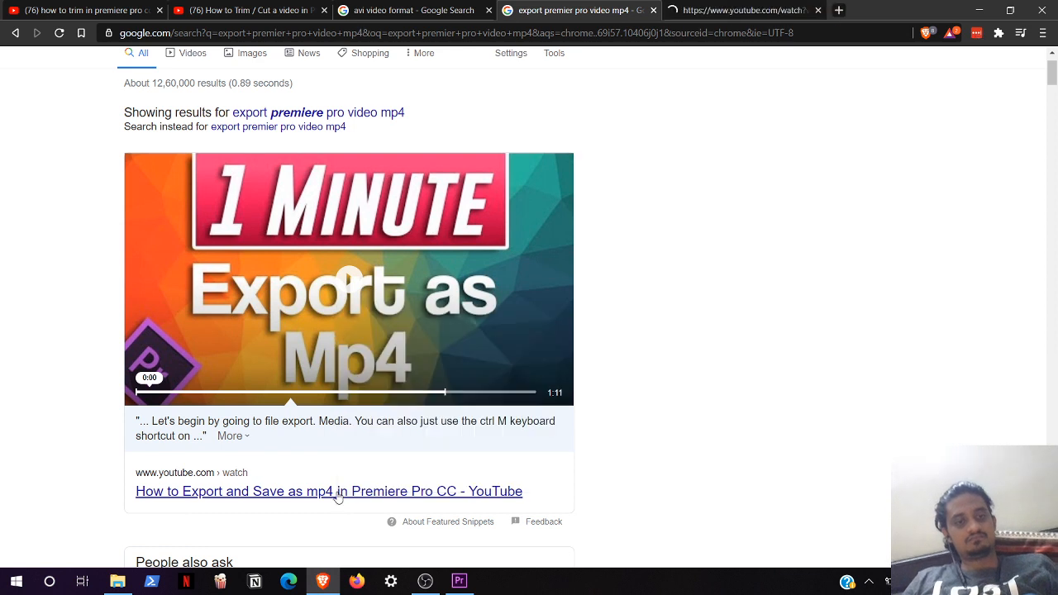
left_click(754, 7)
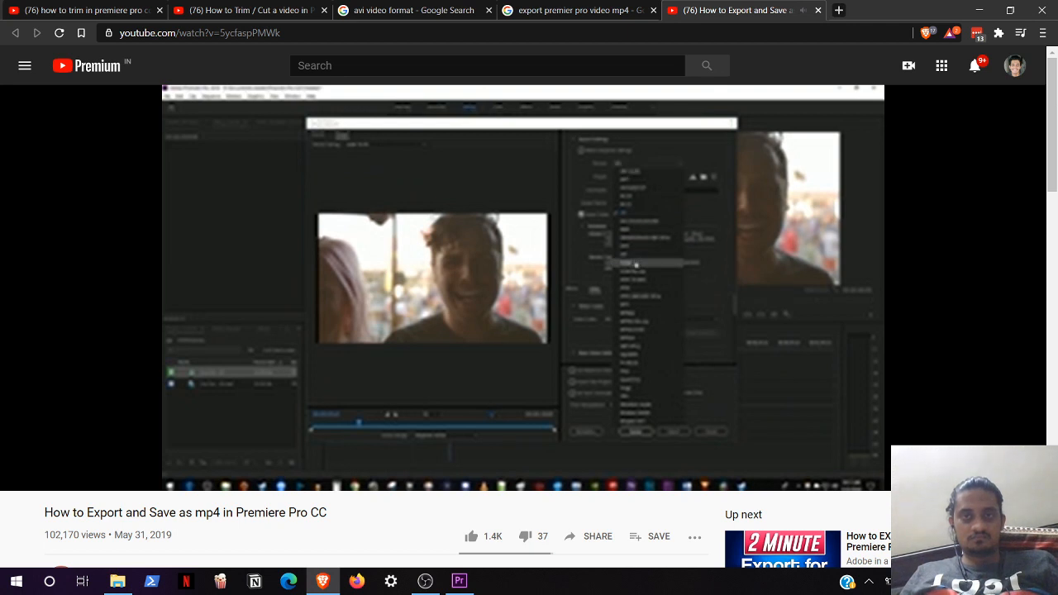
Step: Rewind the tutorial to the export format selection and pause it at 0:24
left_click(227, 339)
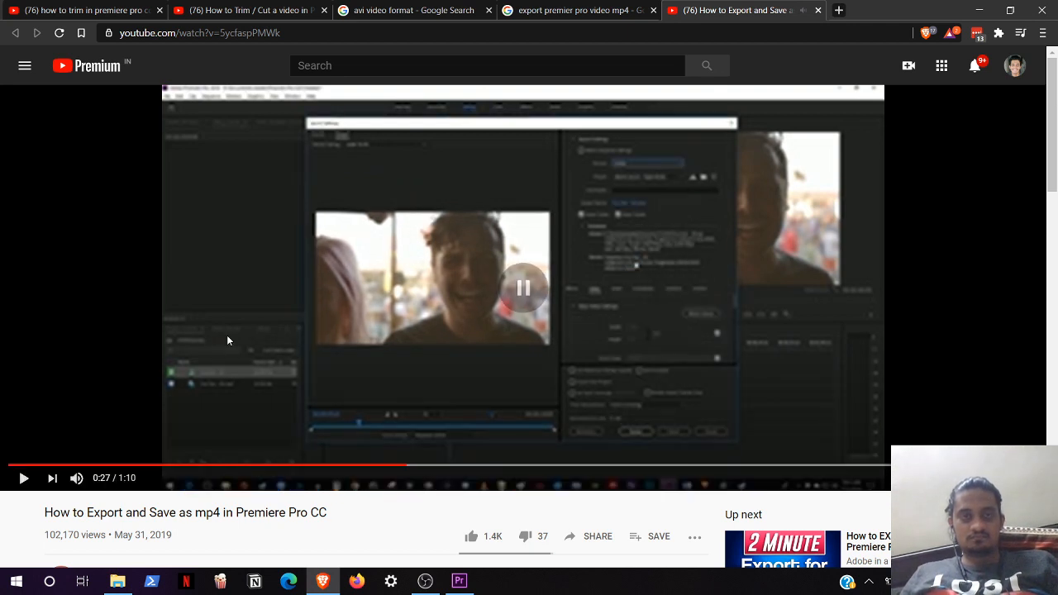
key("Left")
left_click(228, 339)
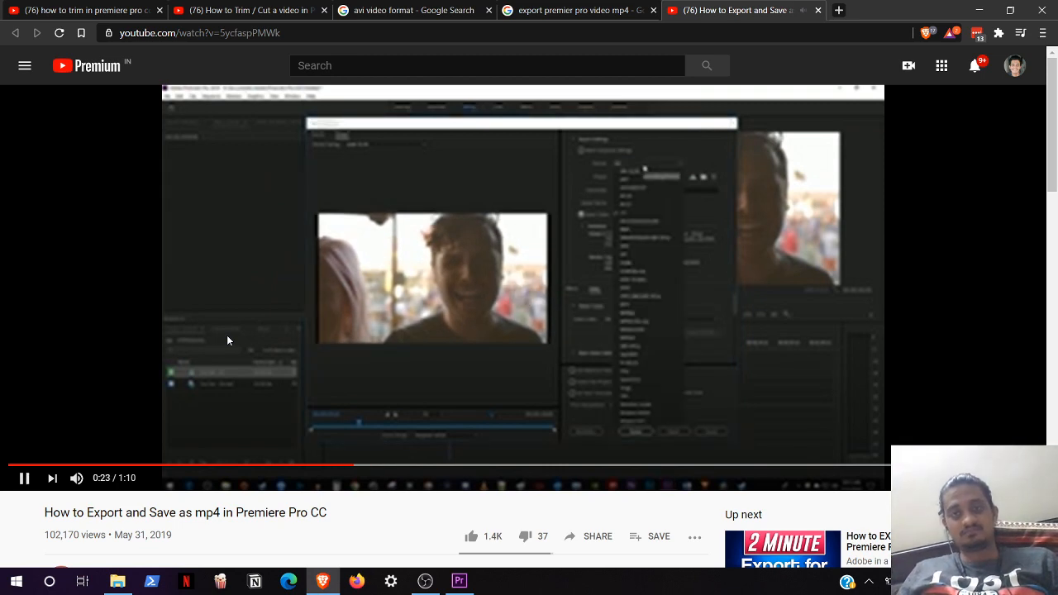
left_click(228, 339)
Step: Switch back to Premiere Pro and set the export format to H.264
key("alt+Tab")
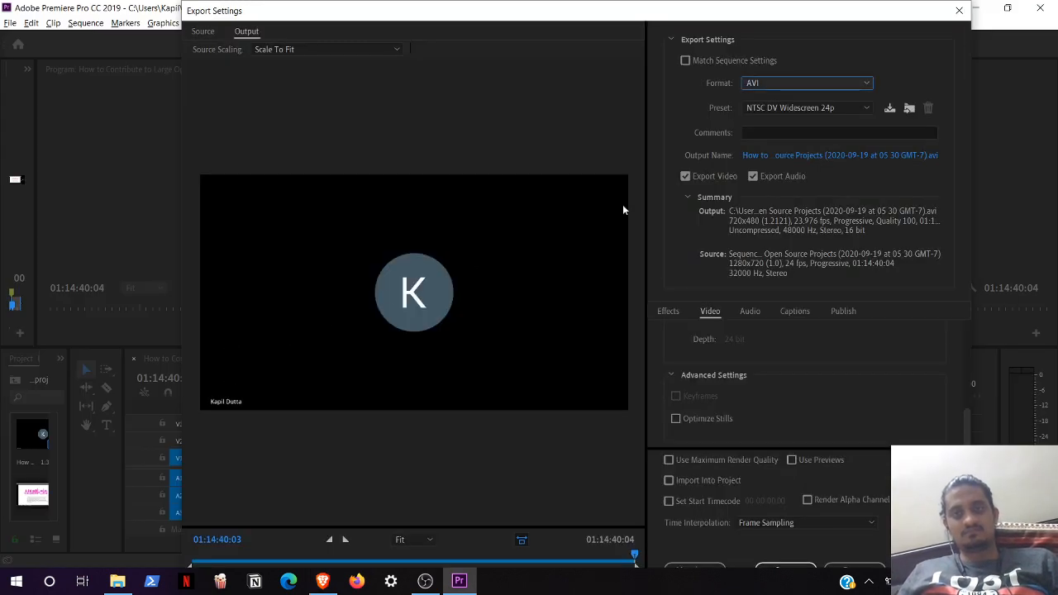
left_click(811, 89)
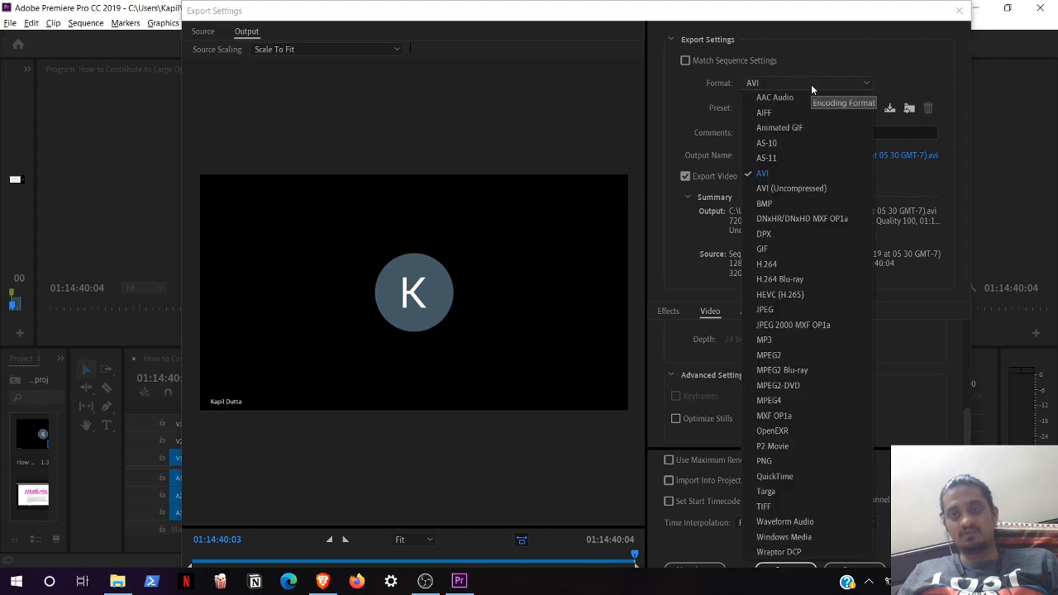
left_click(818, 266)
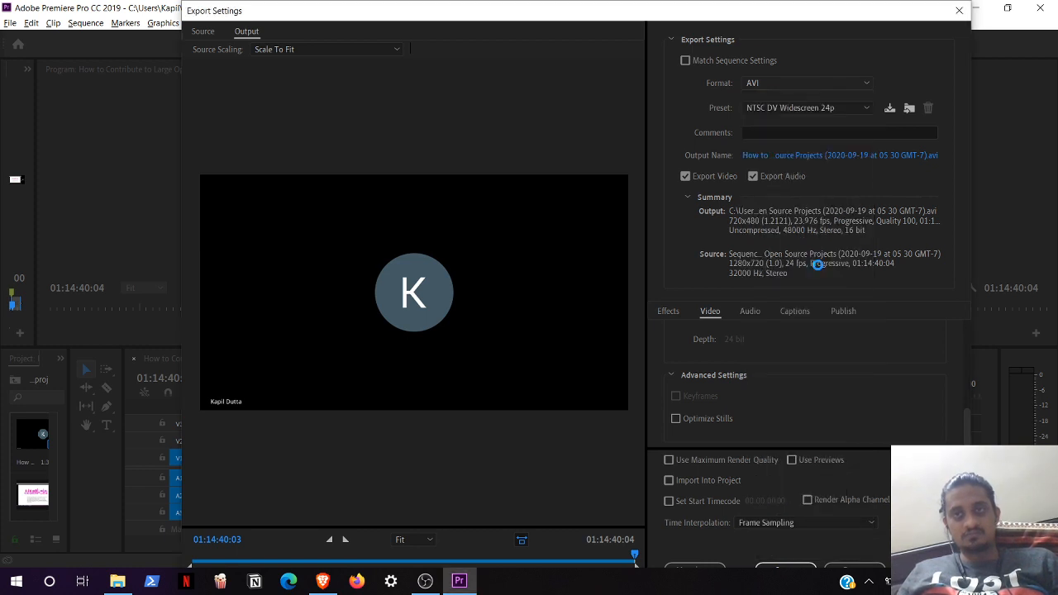
Step: Switch to the browser, search Google for "H.264" and open the Wikipedia article on Advanced Video Coding in a new tab
key("alt+Tab")
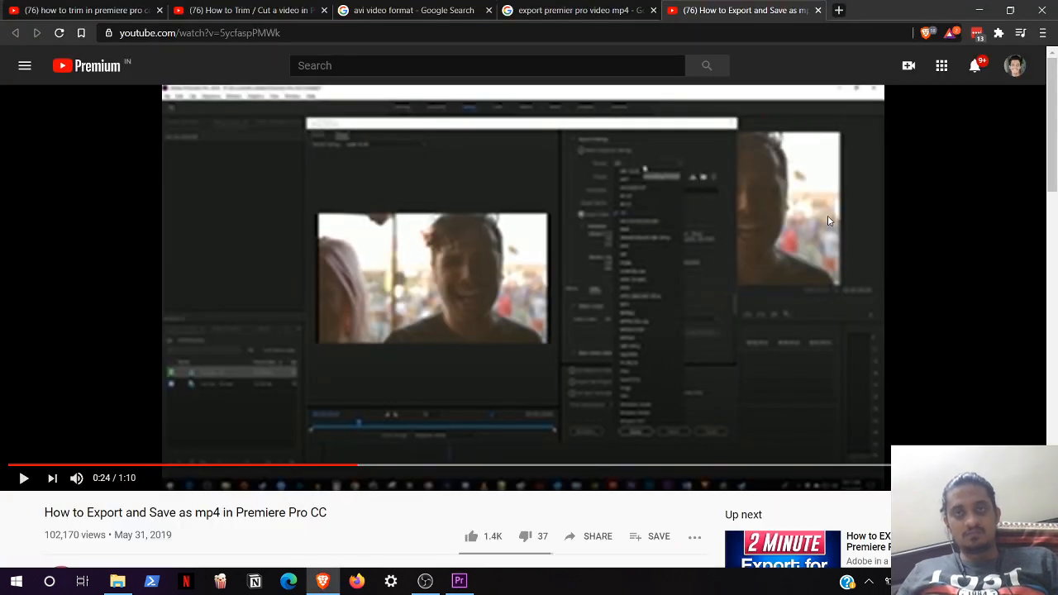
key("ctrl+t")
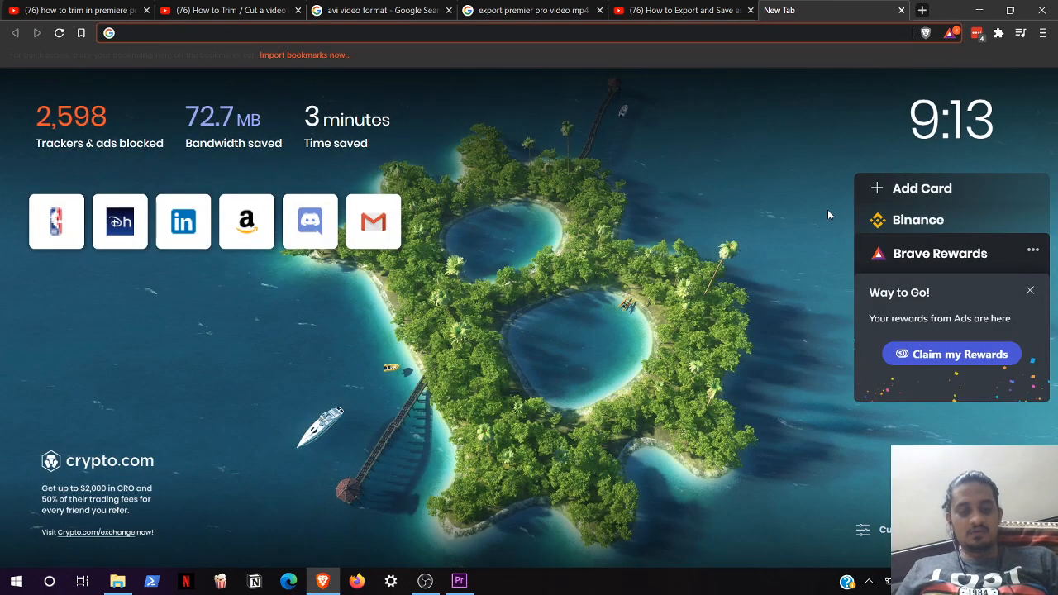
type("H.2")
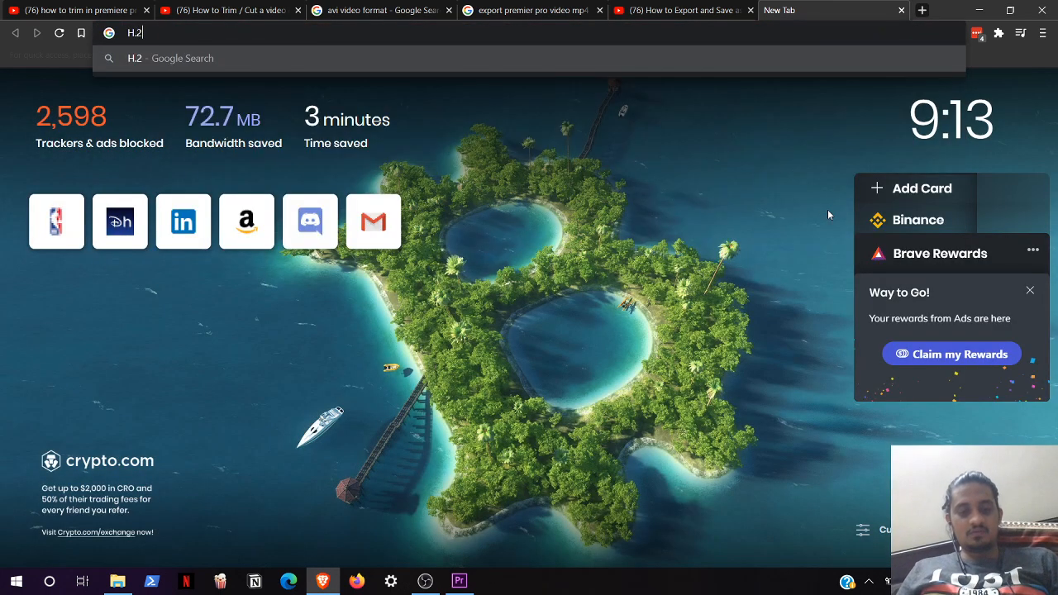
type("64")
key("Return")
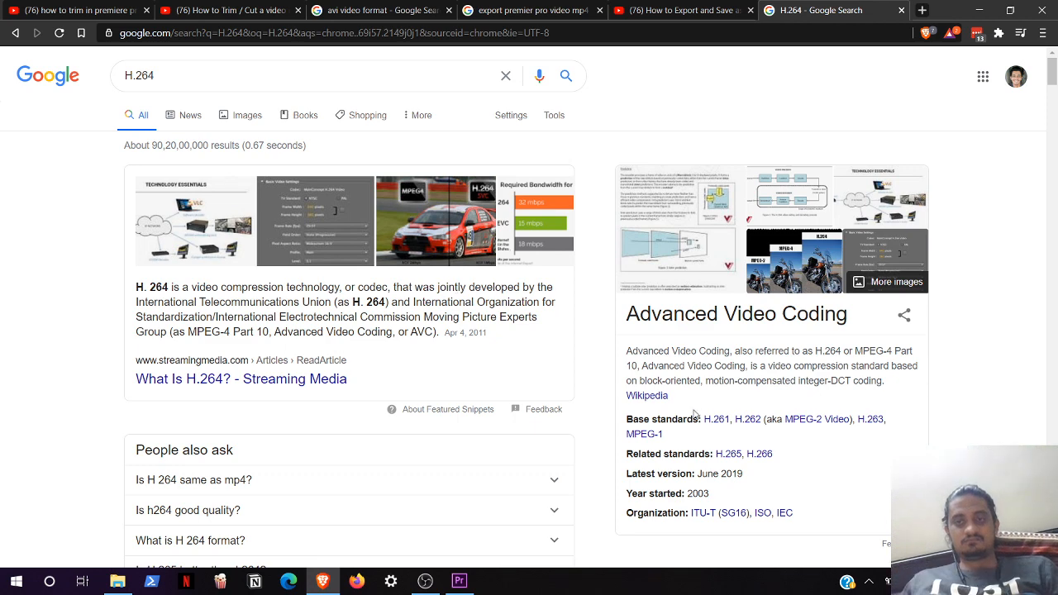
right_click(658, 396)
key("Return")
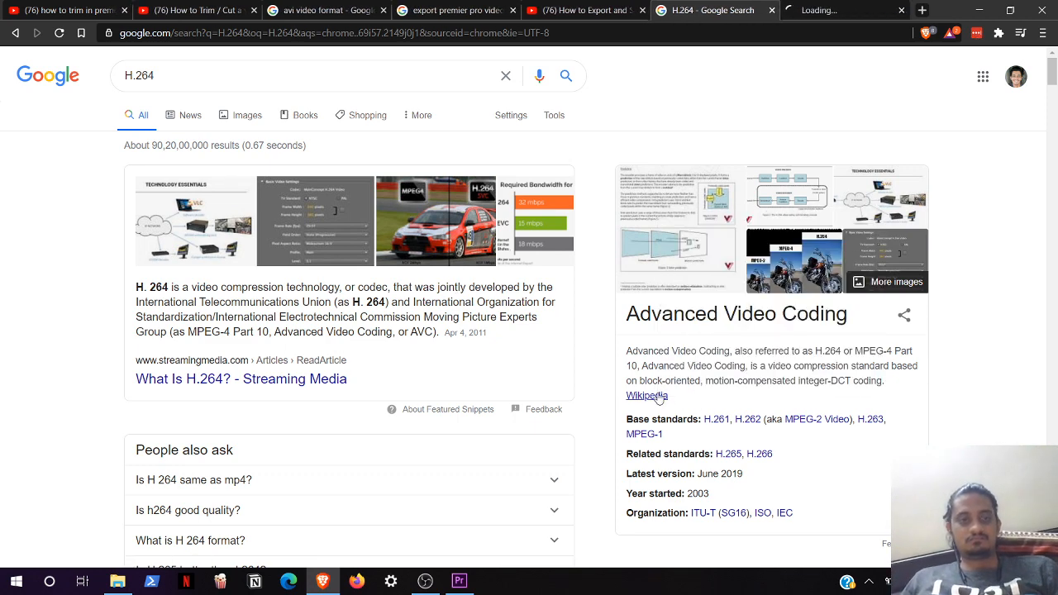
scroll(436, 424, "down", 1)
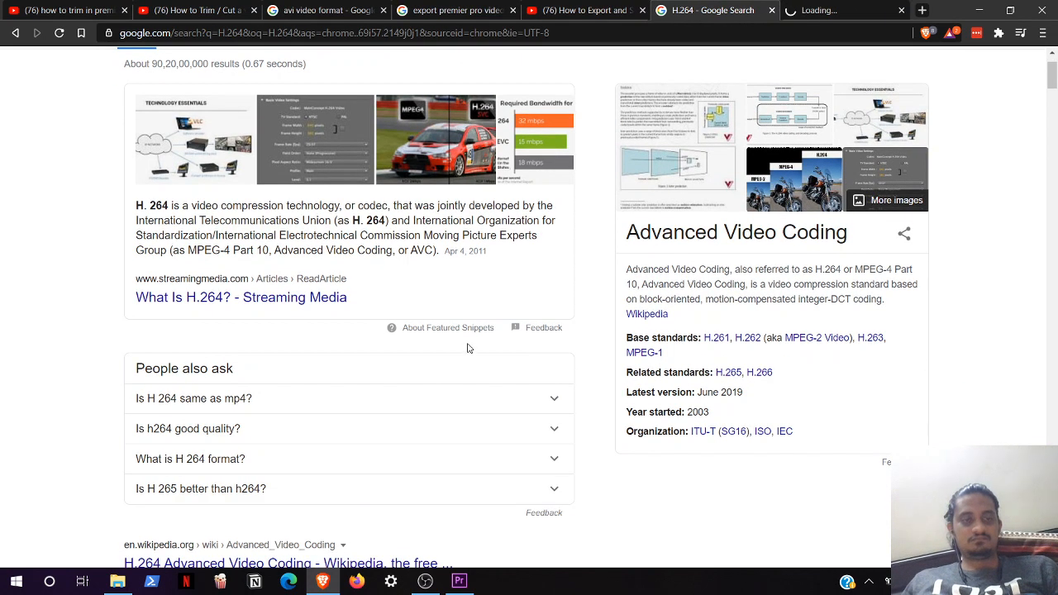
Step: Return to the mp4 export tutorial on YouTube and change its playback quality from the automatic setting
left_click(582, 10)
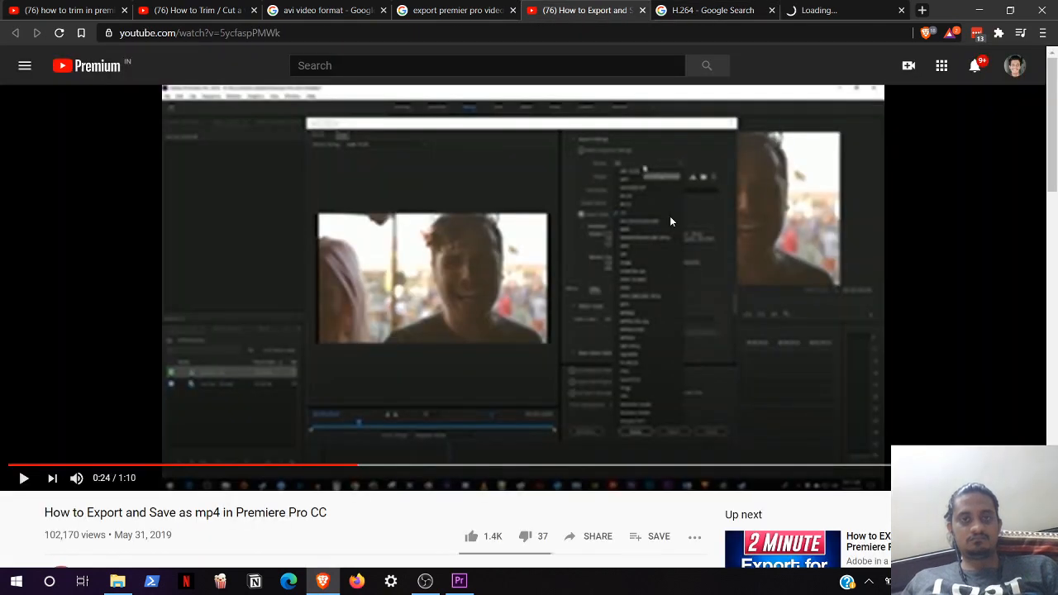
left_click(909, 477)
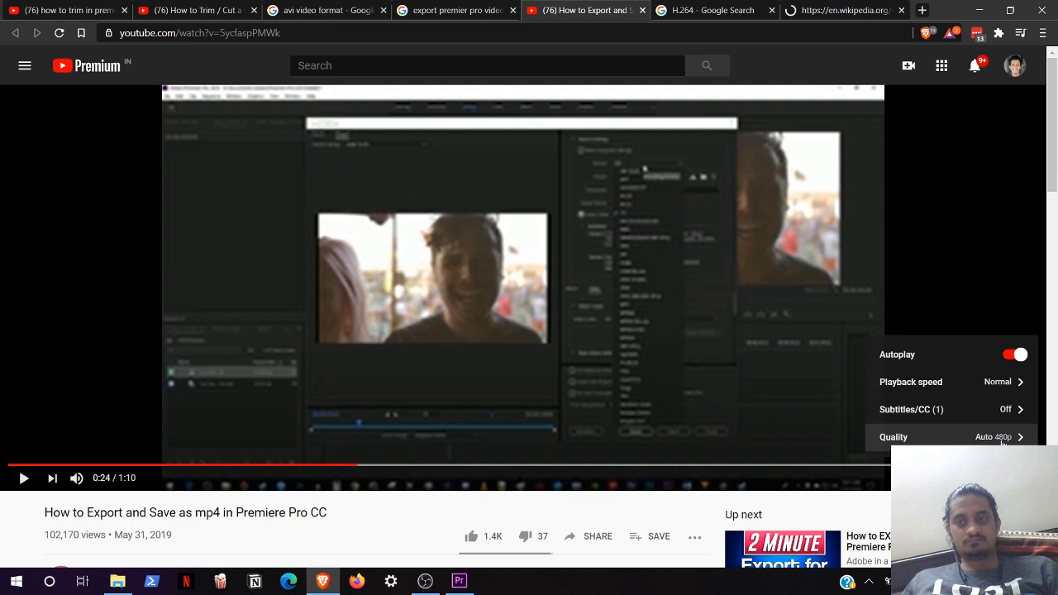
left_click(1002, 440)
left_click(996, 321)
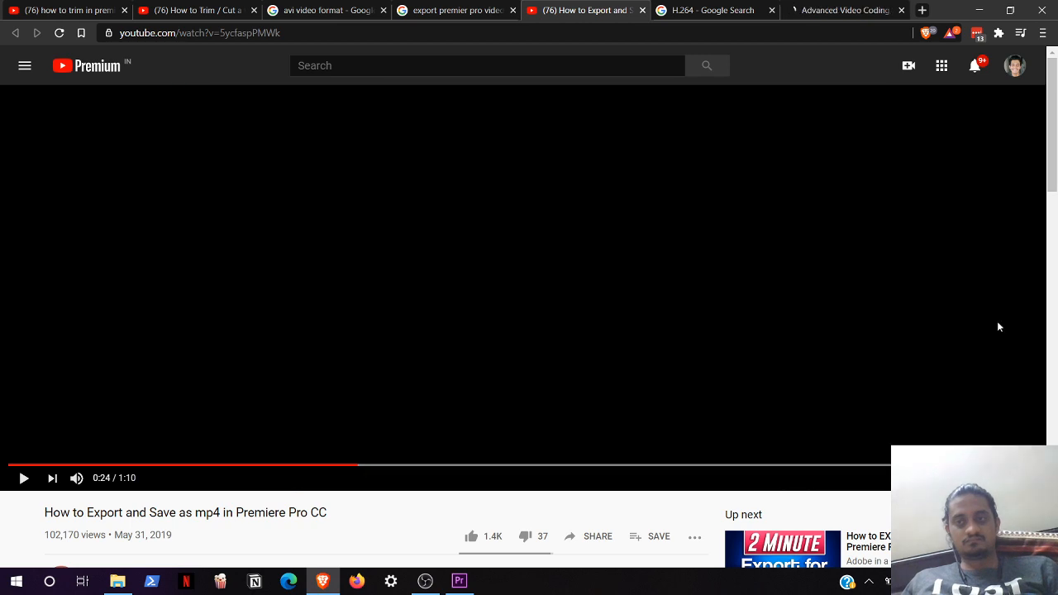
Step: Subscribe to the Adobe in a Minute channel below the mp4 export tutorial
scroll(425, 535, "down", 3)
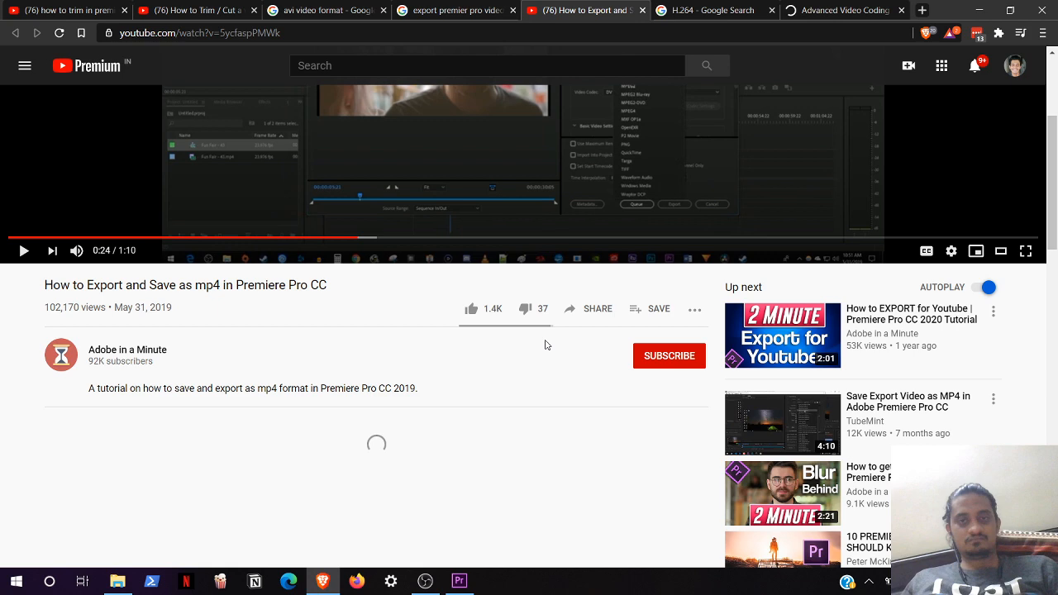
scroll(680, 357, "up", 3)
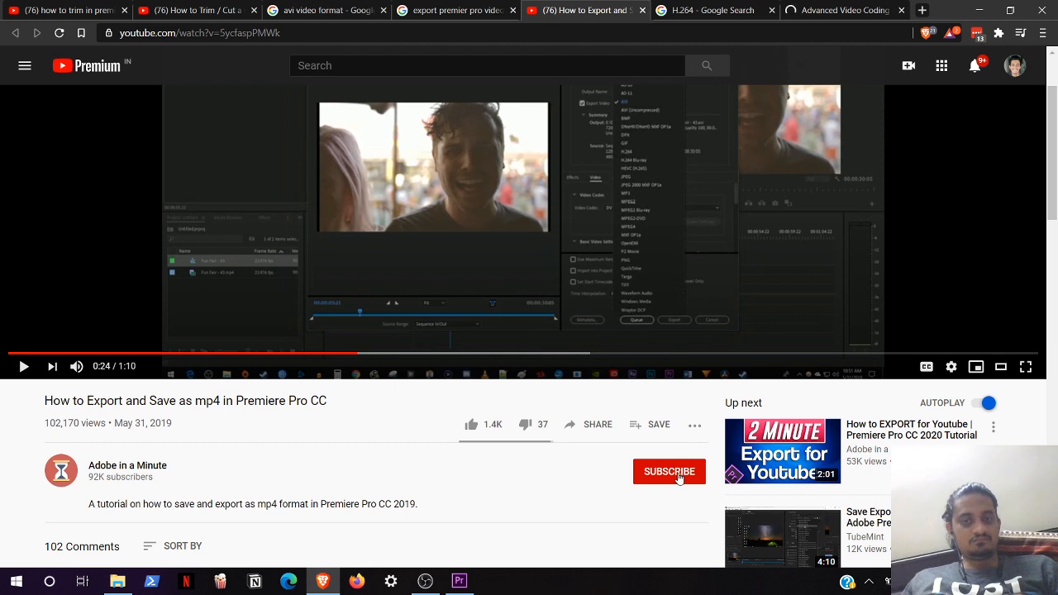
left_click(676, 476)
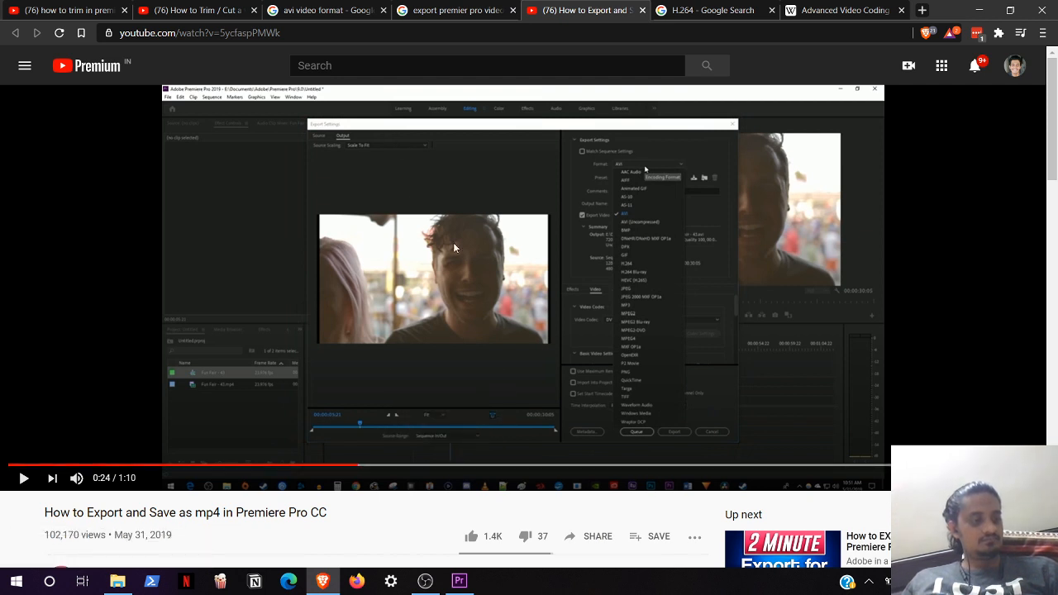
Step: Watch the tutorial's preset, output name and export part in full screen, pause it at 0:50 and leave full screen
left_click(496, 243)
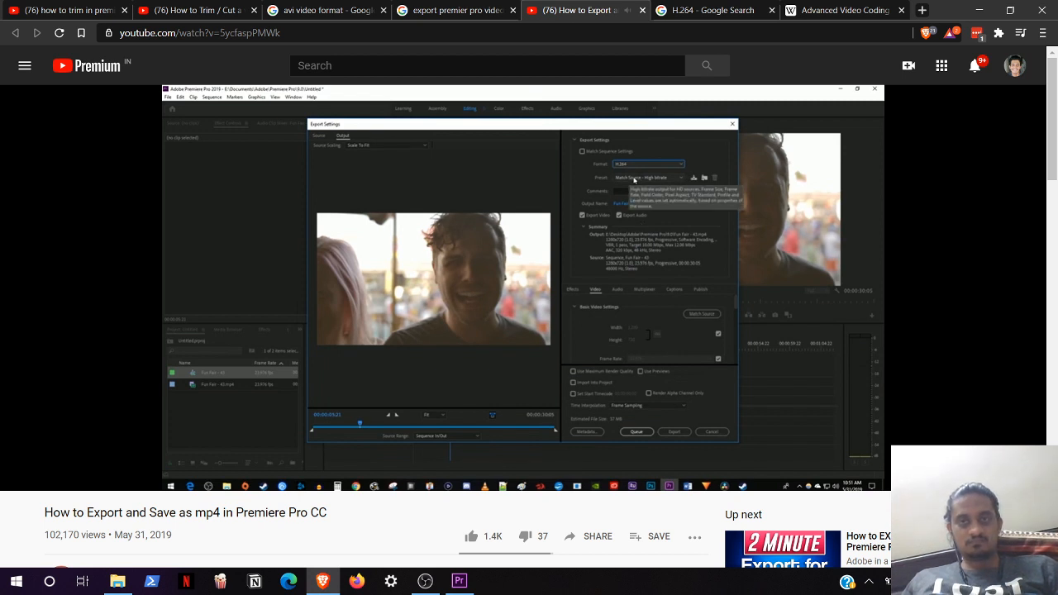
double_click(539, 244)
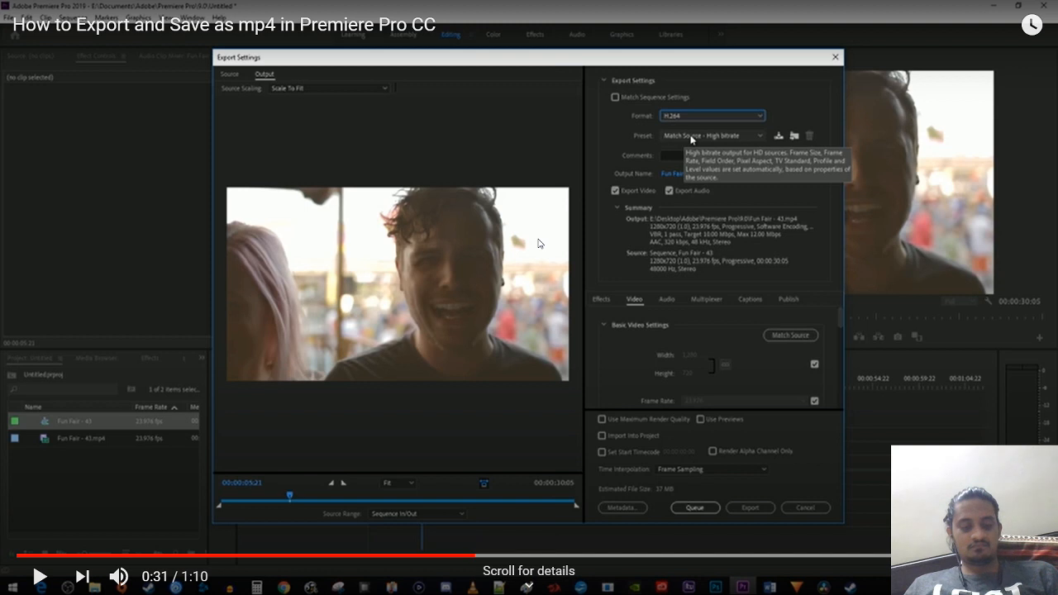
left_click(538, 243)
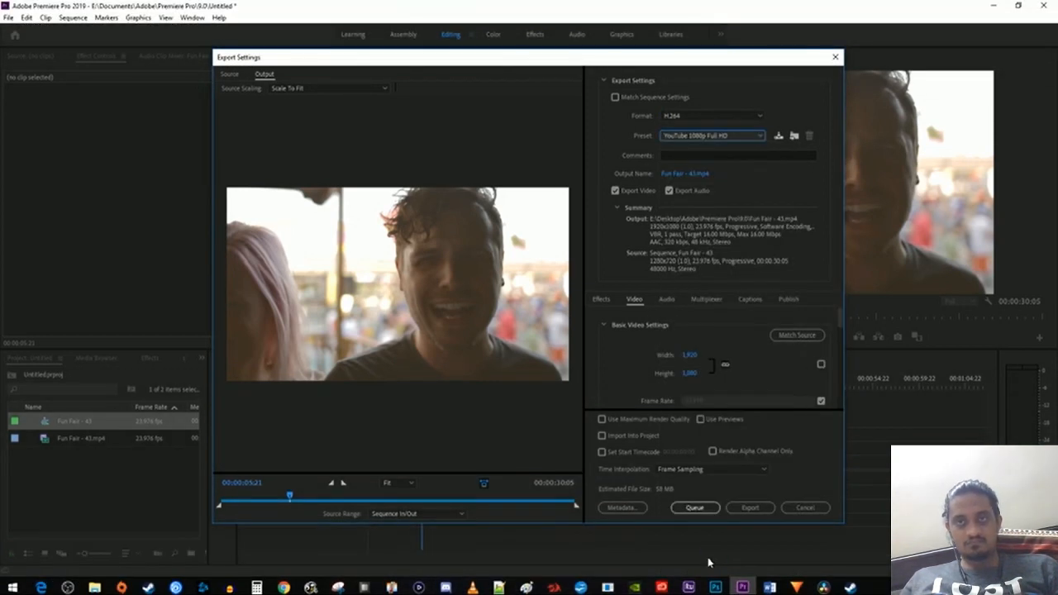
left_click(693, 175)
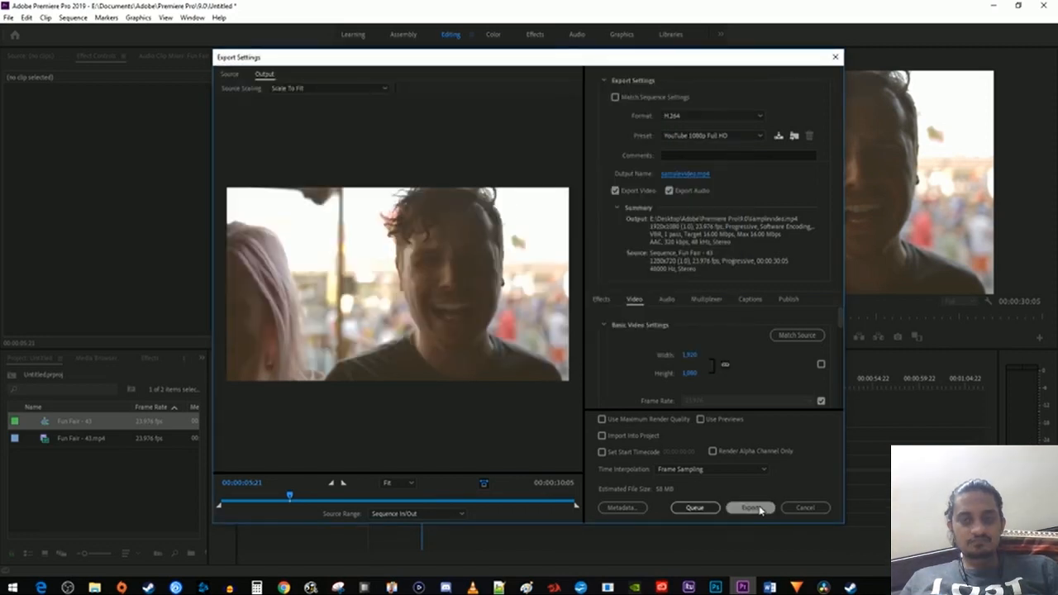
left_click(538, 243)
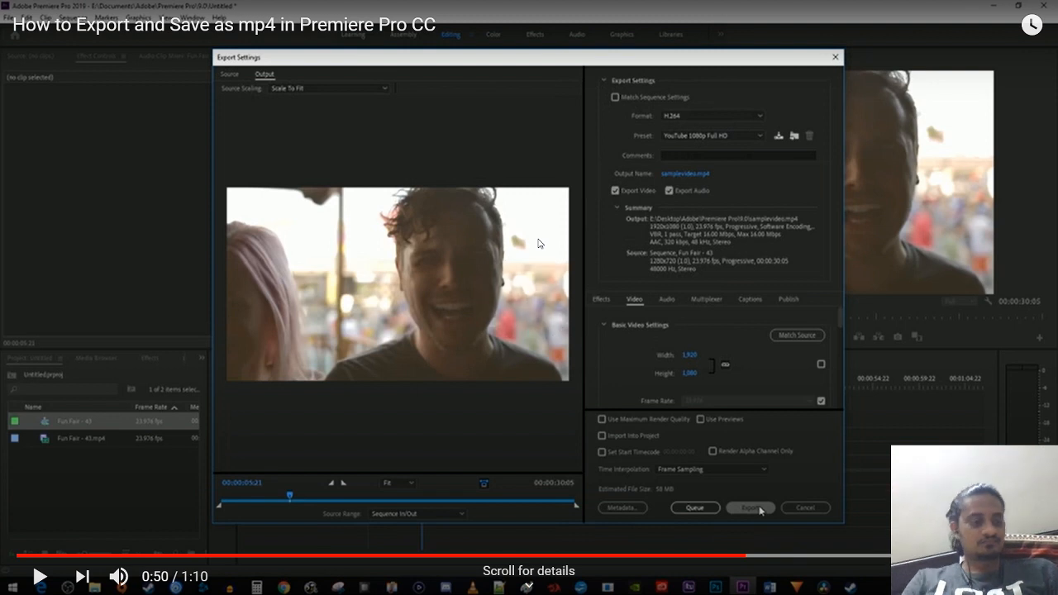
key("F11")
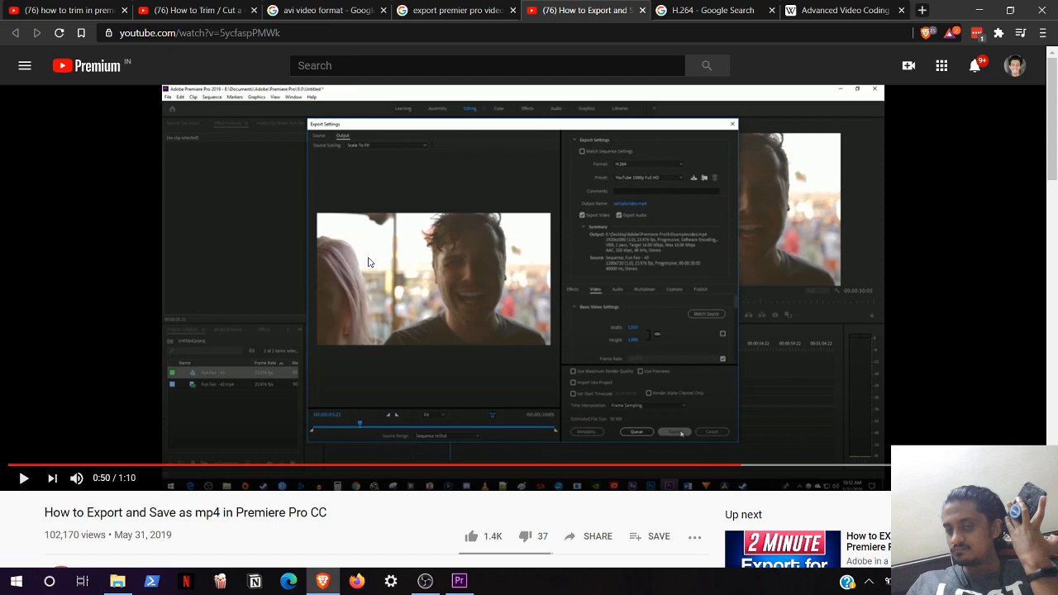
Step: Read through the viewer comments below the mp4 export tutorial
scroll(166, 357, "down", 2)
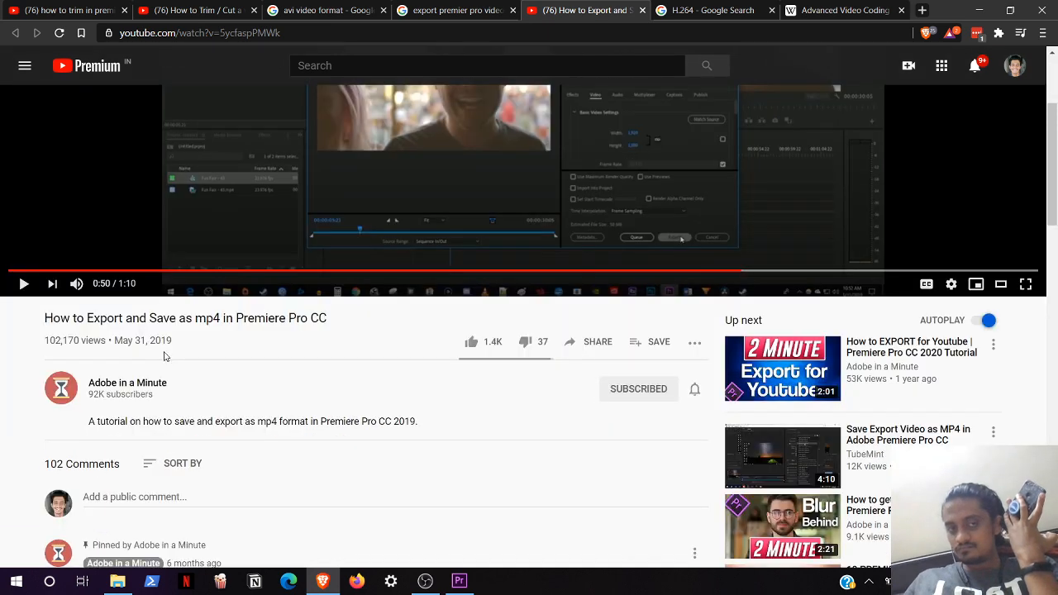
scroll(35, 326, "down", 1)
scroll(35, 325, "down", 1)
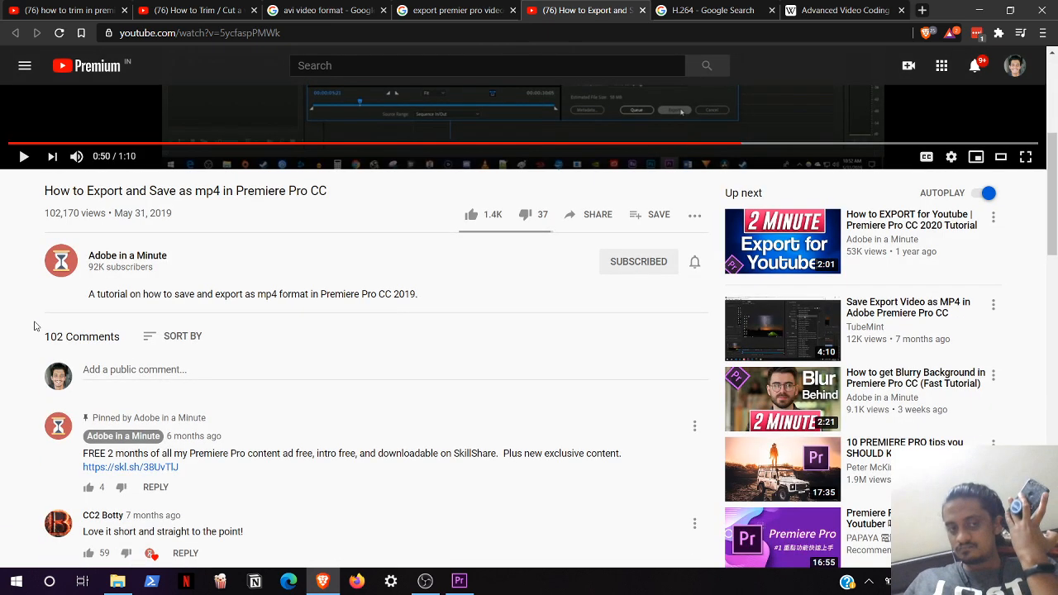
scroll(35, 325, "down", 2)
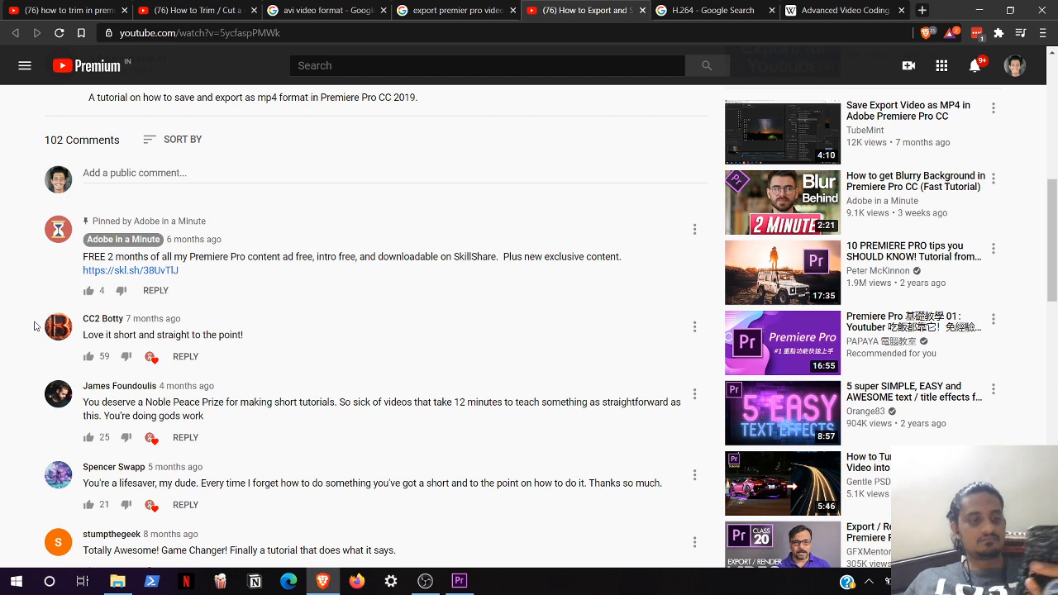
scroll(34, 326, "down", 2)
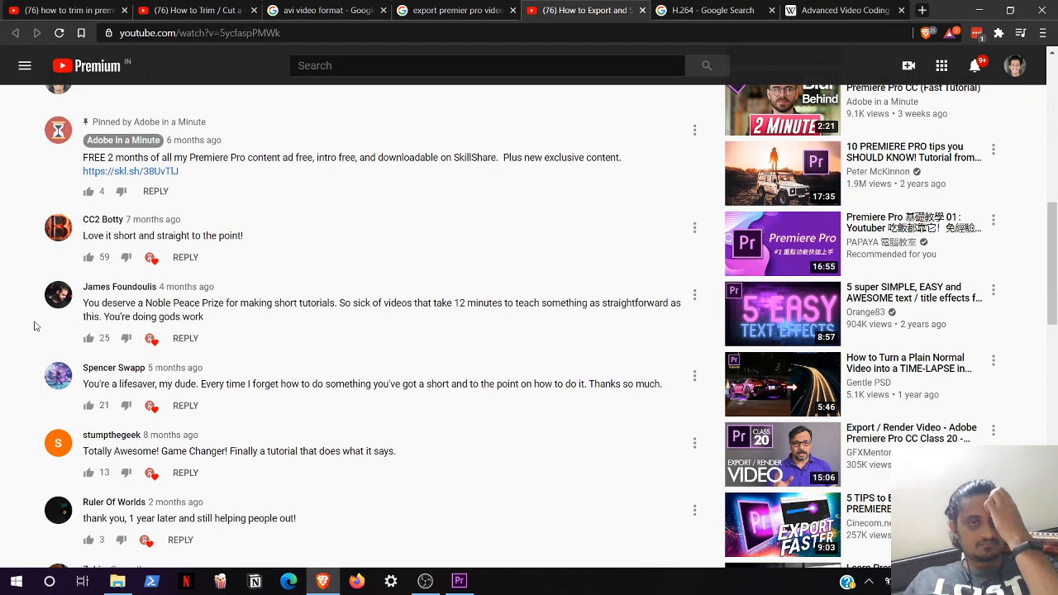
scroll(2, 276, "down", 3)
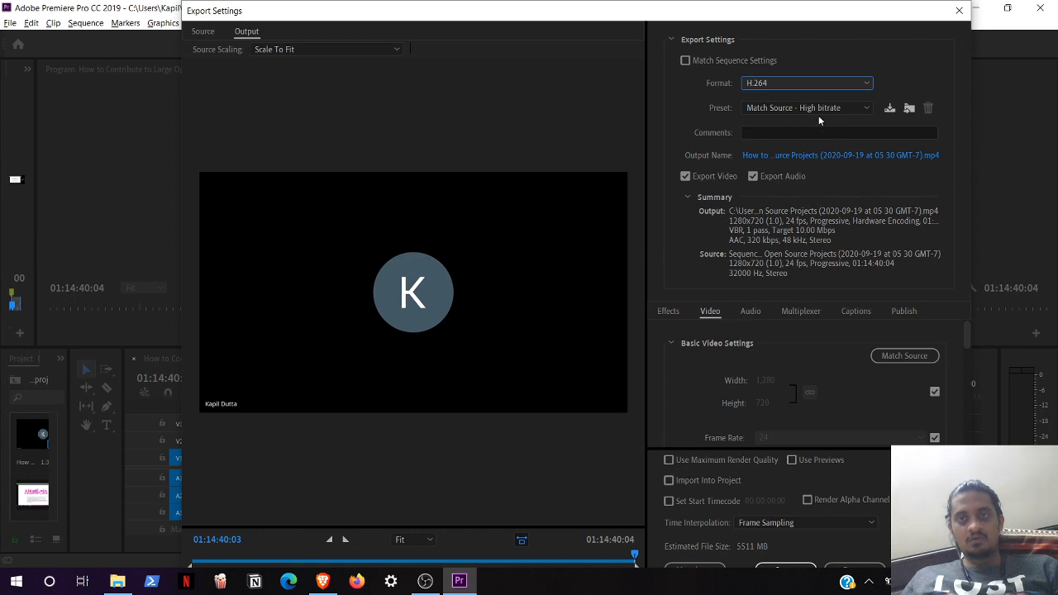
Step: Switch to Premiere Pro, set the export preset to YouTube 1080p Full HD and check the output file name and save location
left_click(818, 110)
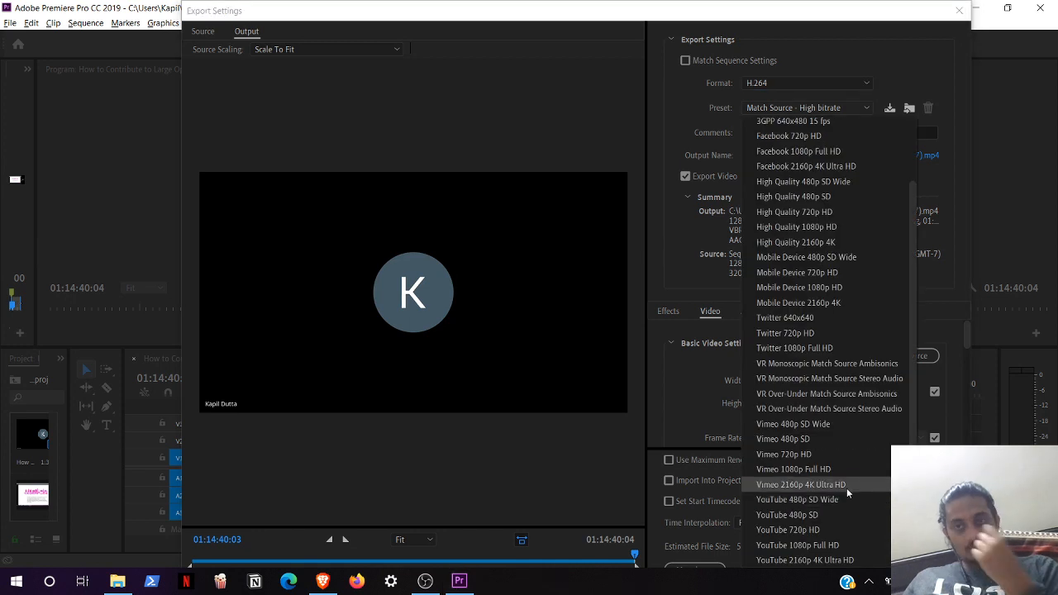
left_click(844, 535)
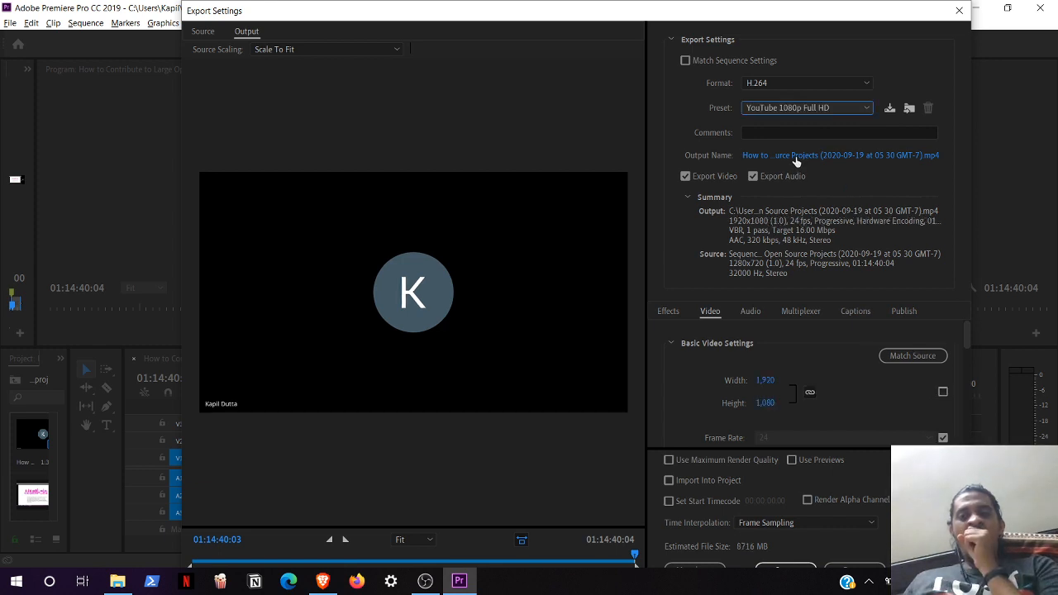
left_click(794, 156)
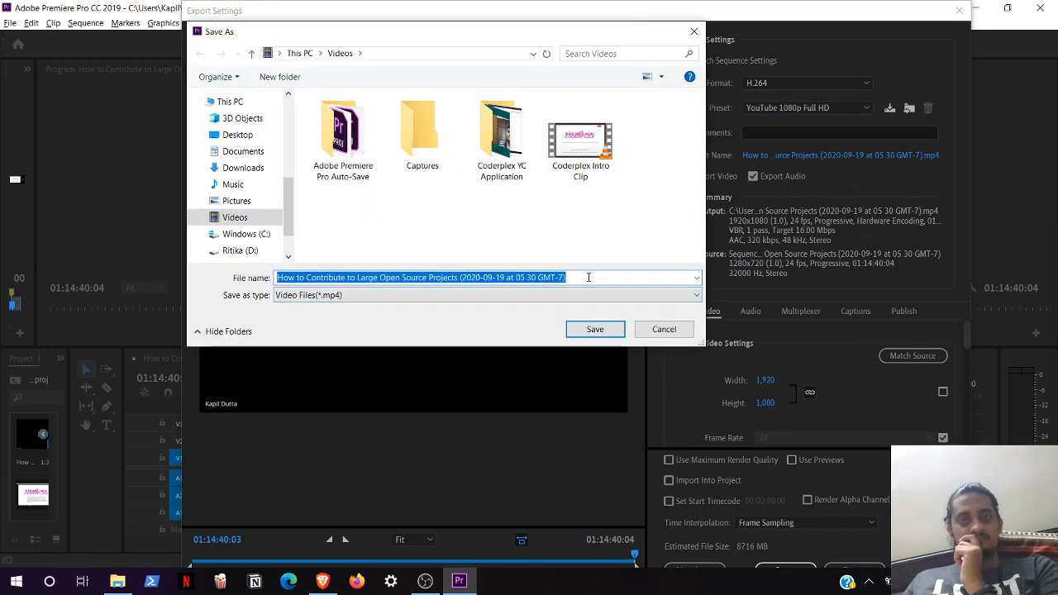
left_click(588, 277)
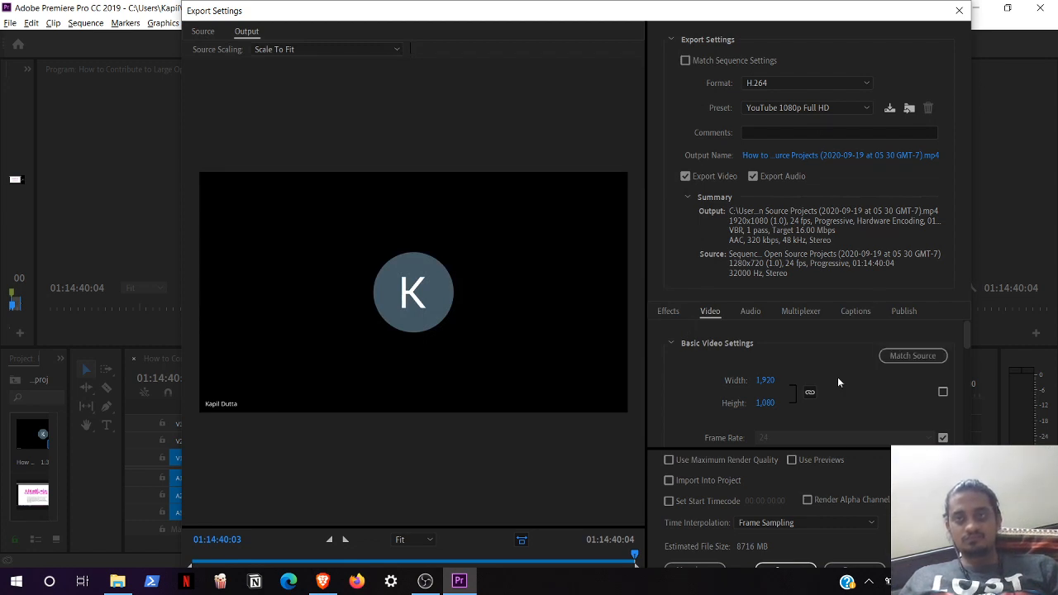
Step: Reposition the Export Settings dialog so its export controls are reachable, and start exporting the sequence immediately
left_click_drag(899, 15, 893, 55)
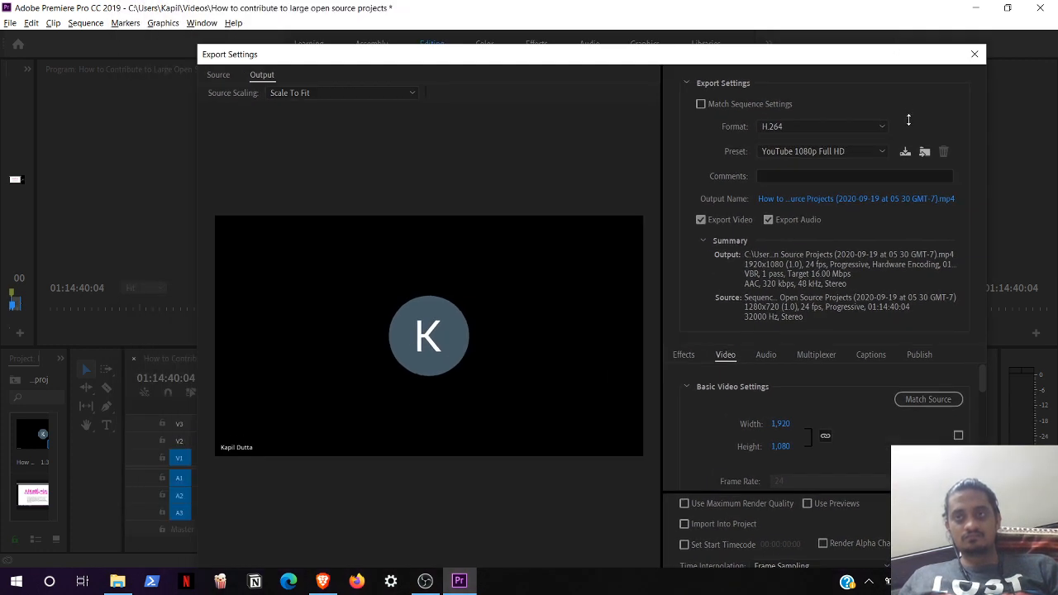
left_click_drag(894, 59, 949, 75)
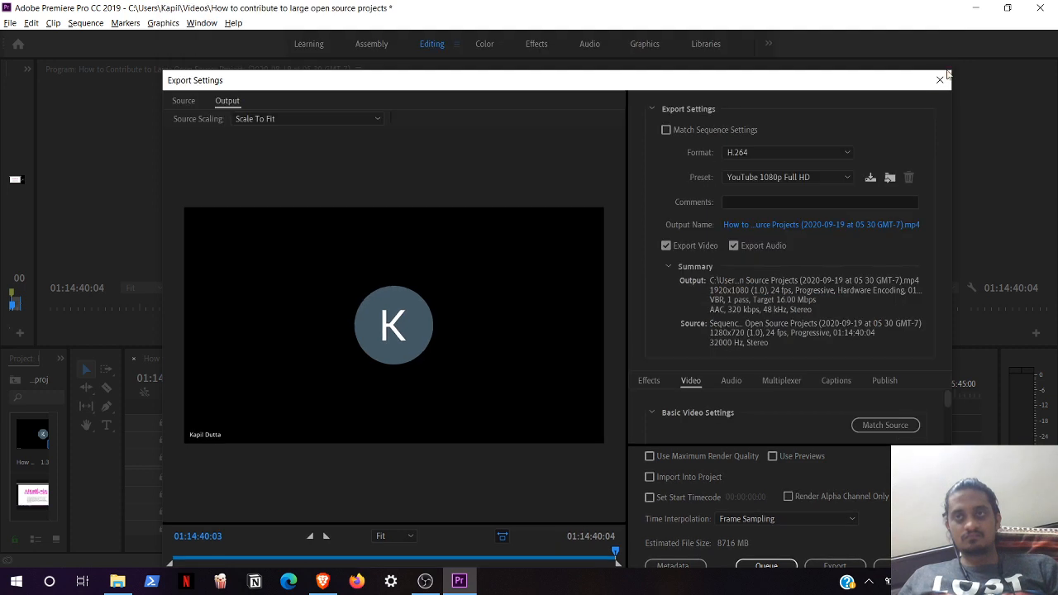
left_click_drag(866, 83, 865, 31)
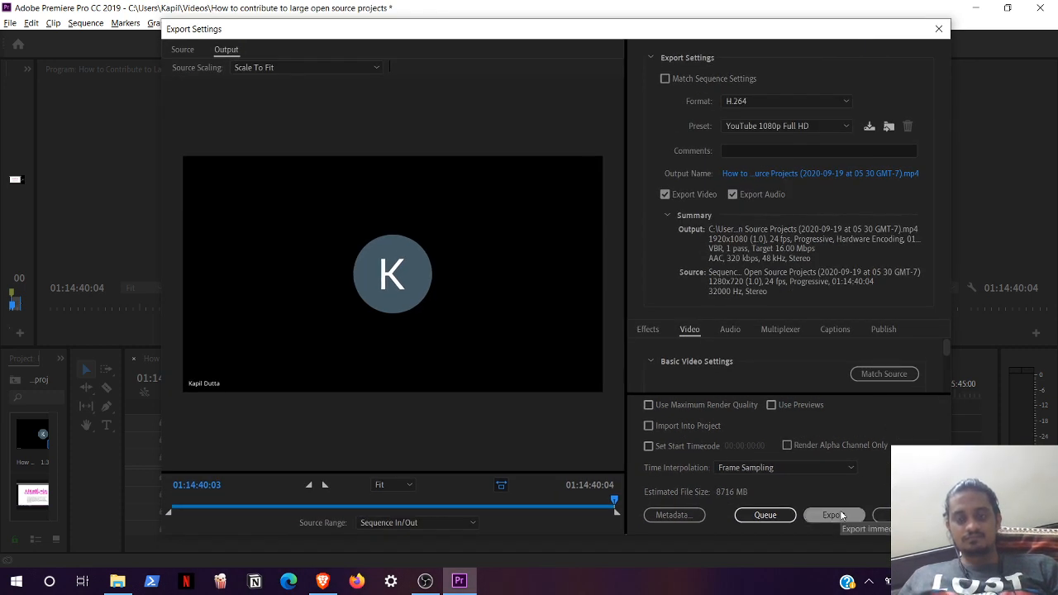
left_click(833, 514)
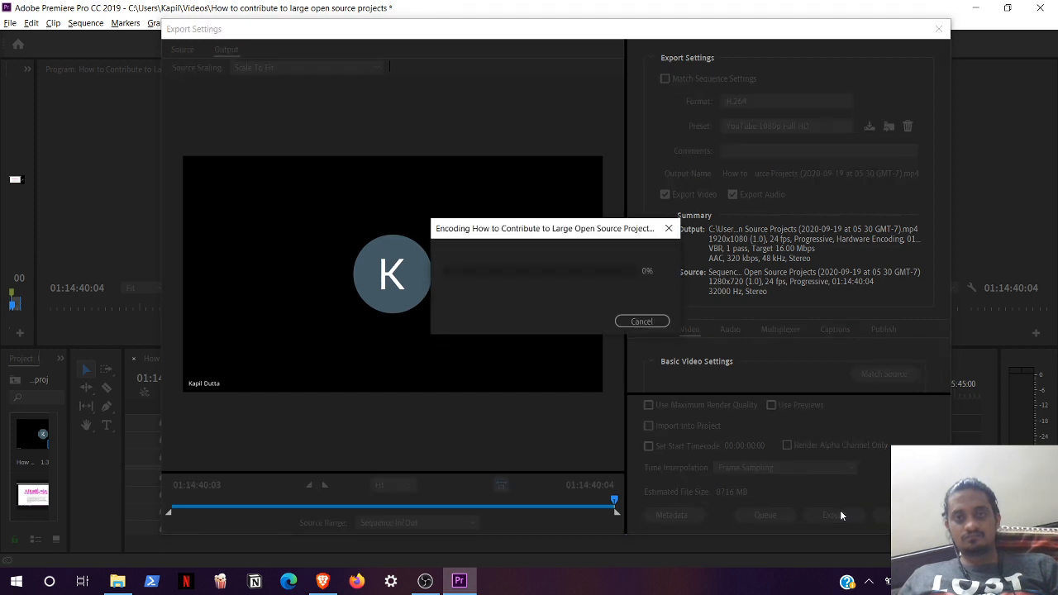